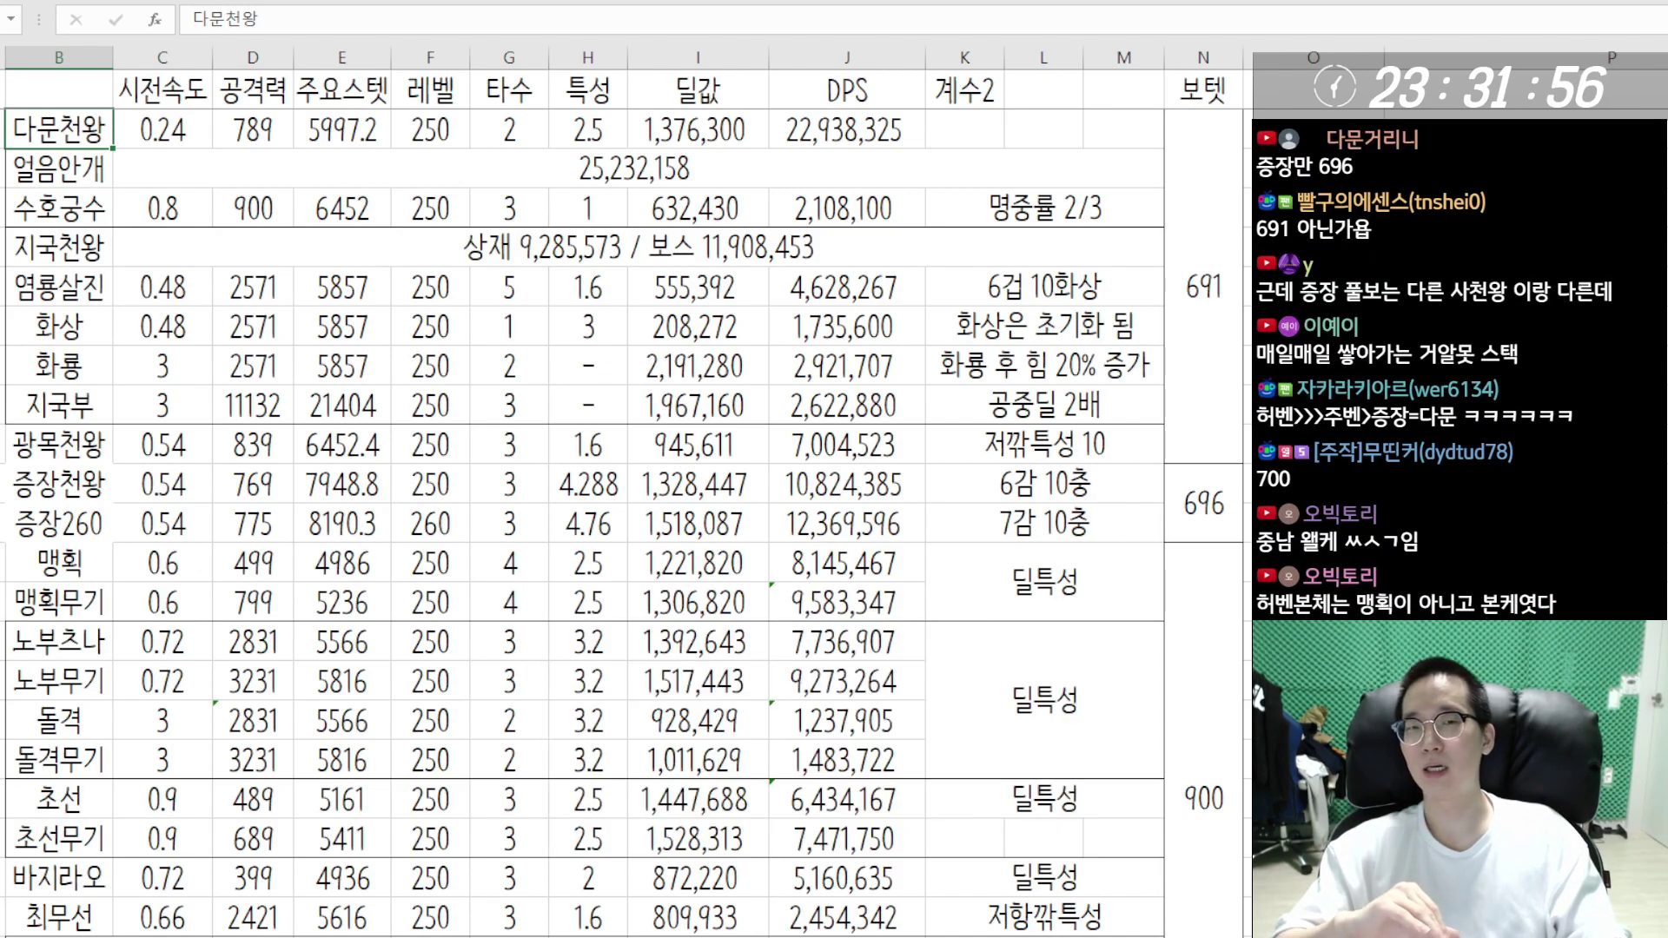
- Go through 다문천왕's stats one by one, from 시전속도 to 딜값 and the DPS formula
{"action": "left_click", "coordinate": [1249, 168]}
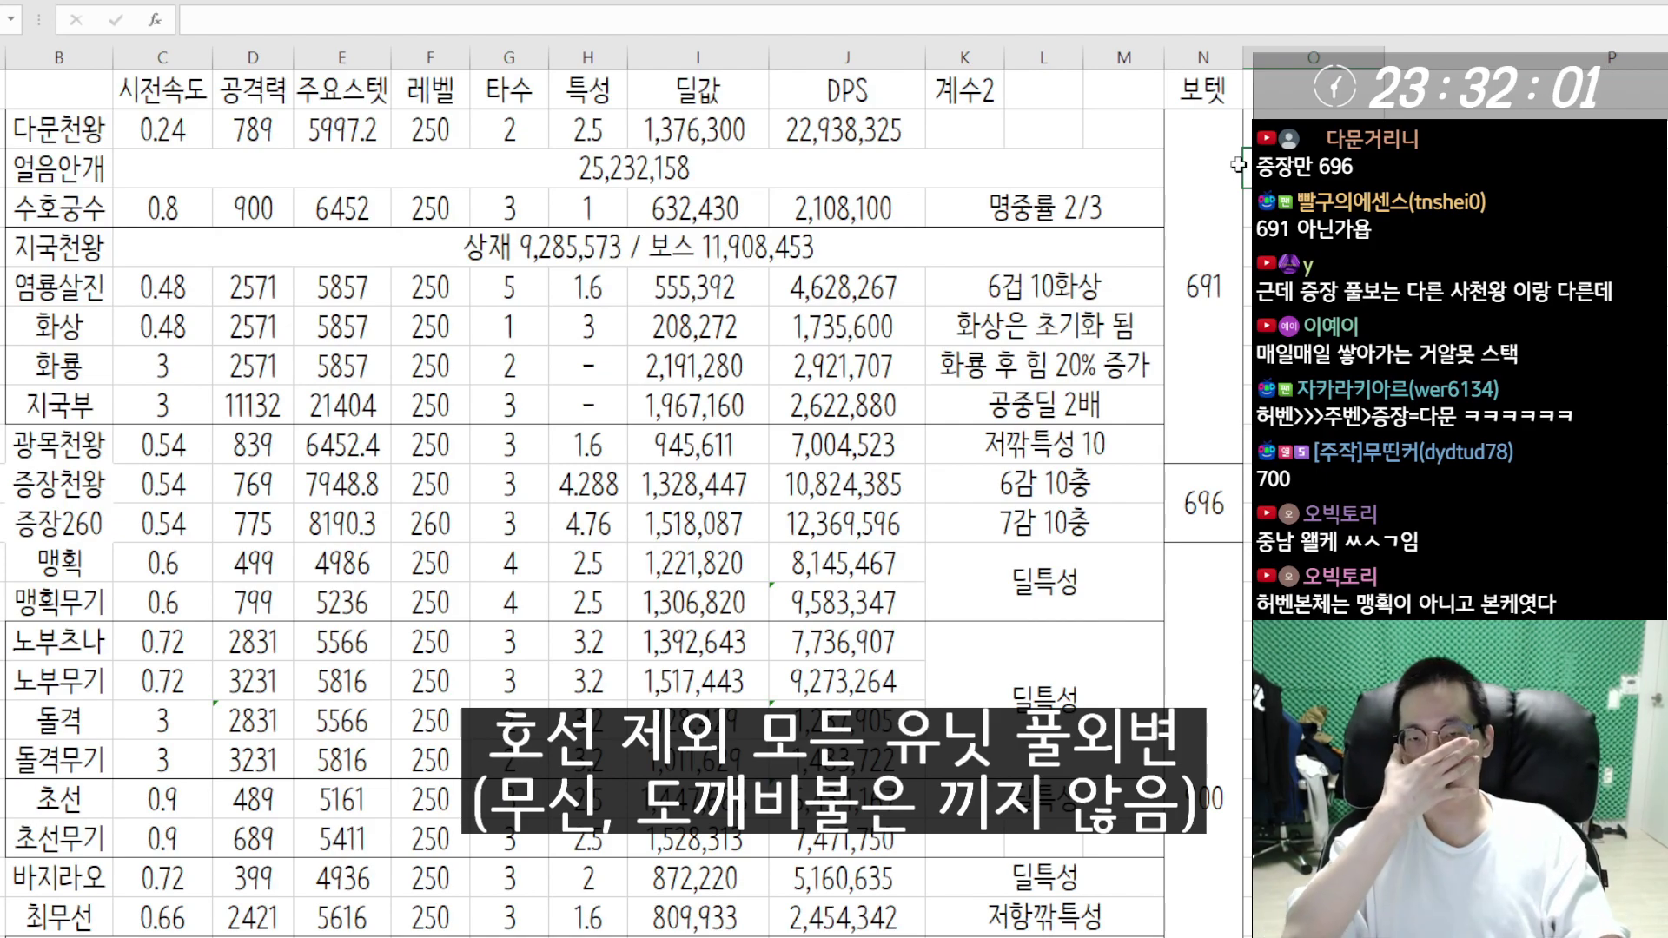
{"action": "left_click", "coordinate": [48, 130]}
{"action": "left_click", "coordinate": [165, 124]}
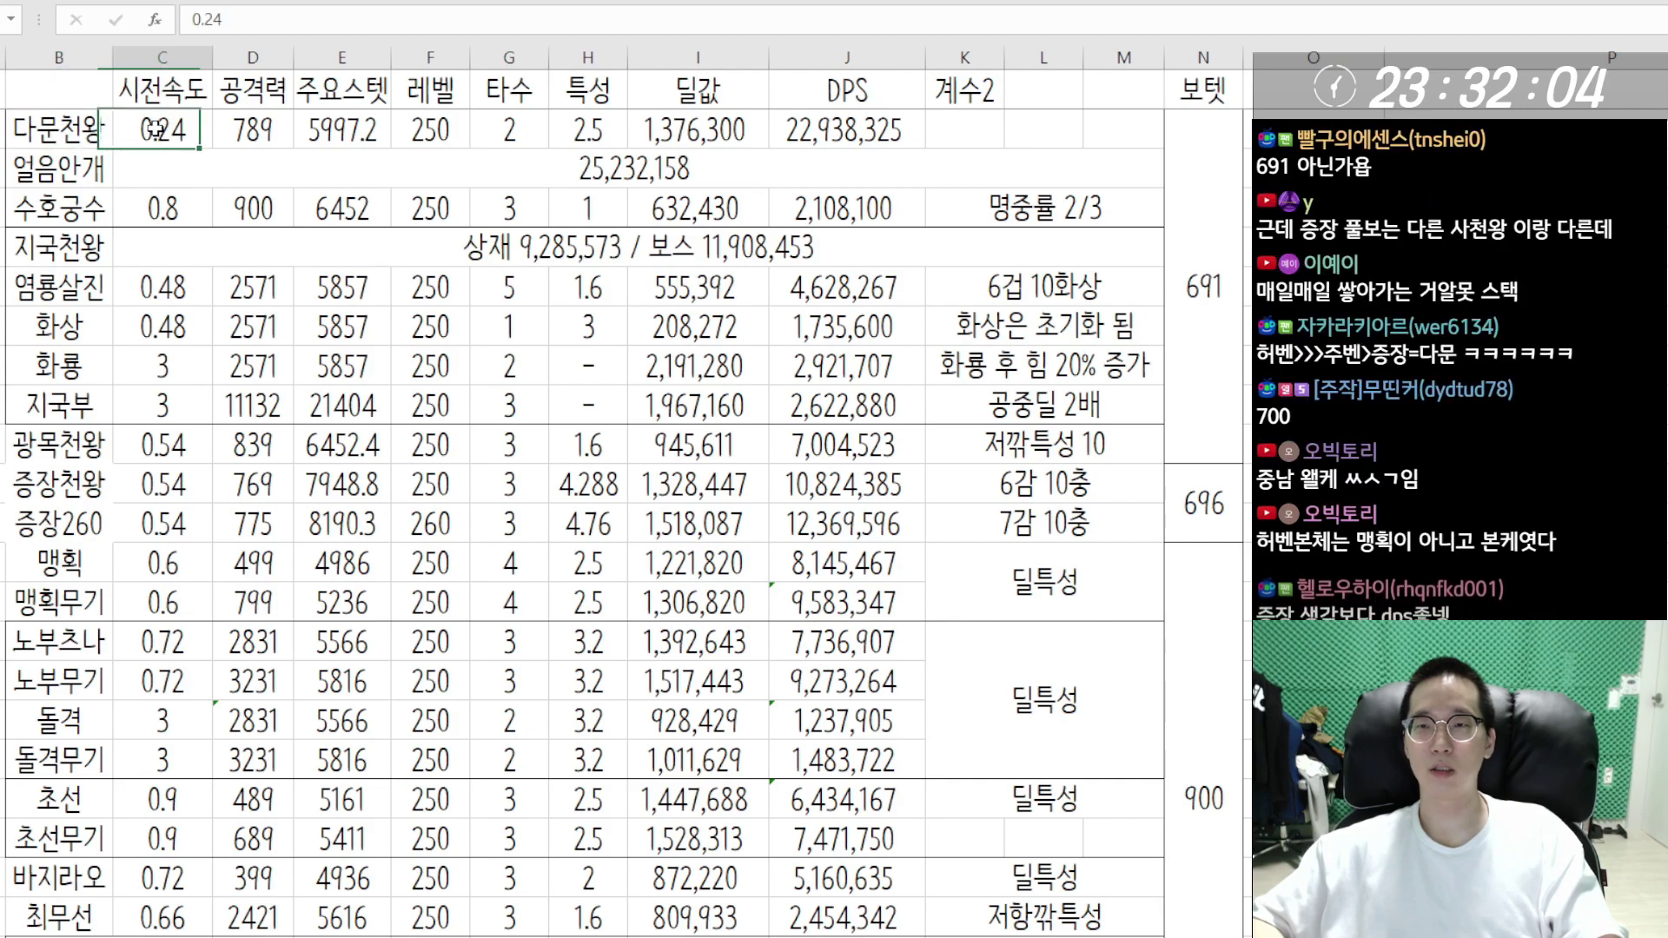
{"action": "left_click", "coordinate": [252, 124]}
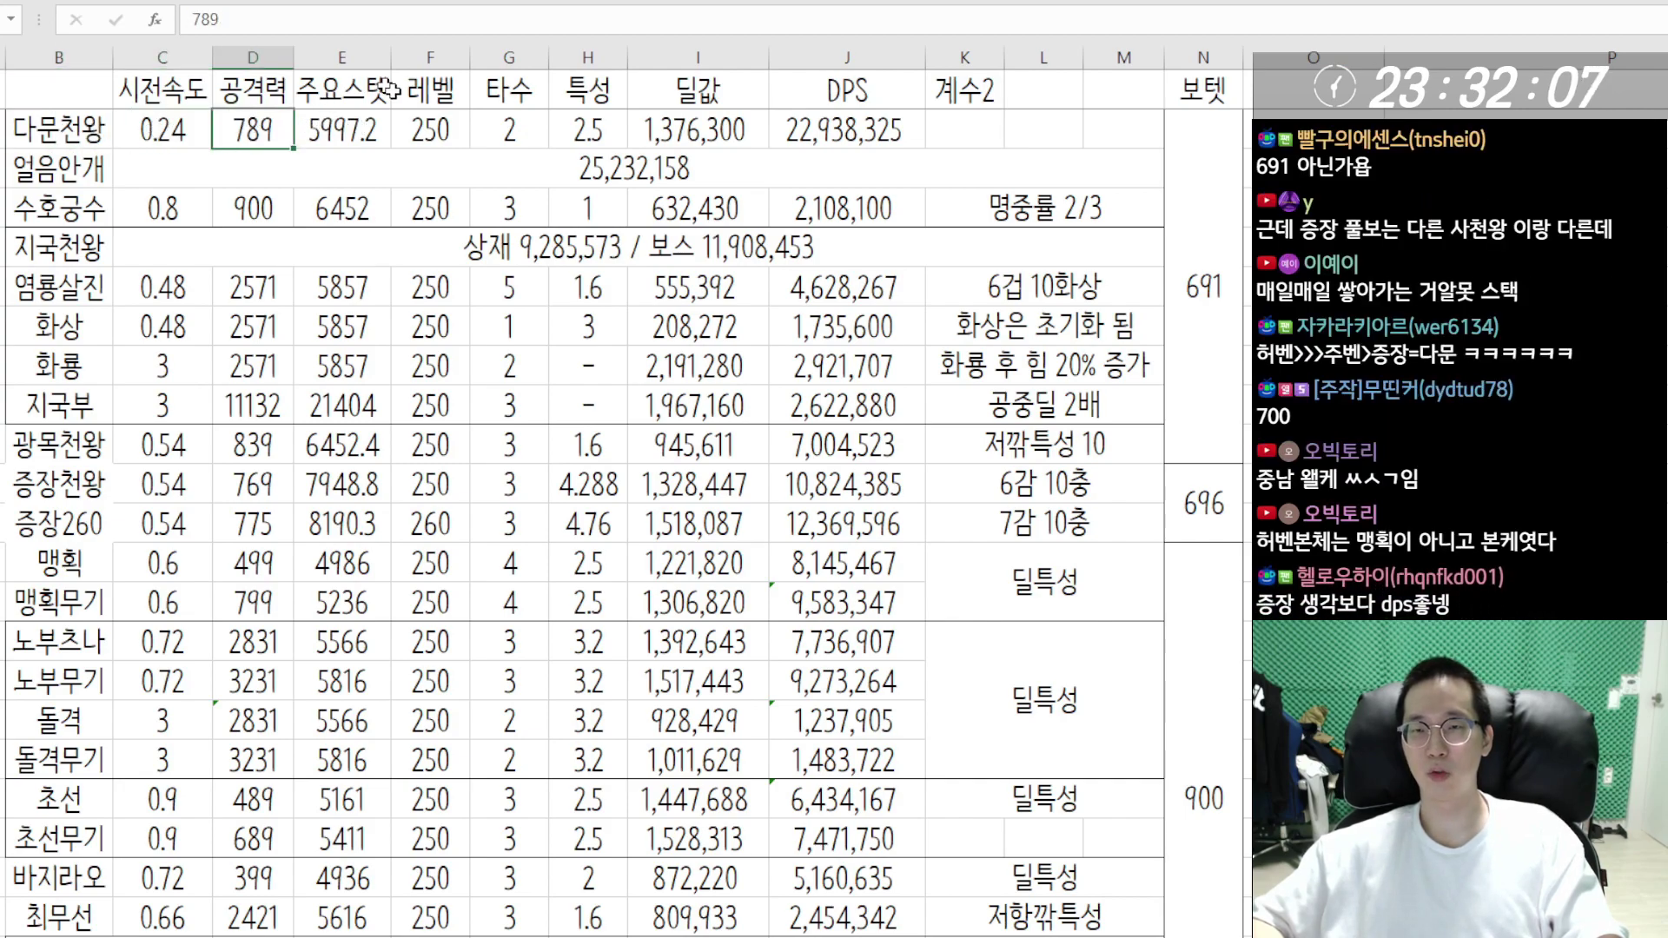
{"action": "left_click", "coordinate": [356, 126]}
{"action": "left_click", "coordinate": [432, 130]}
{"action": "left_click", "coordinate": [513, 128]}
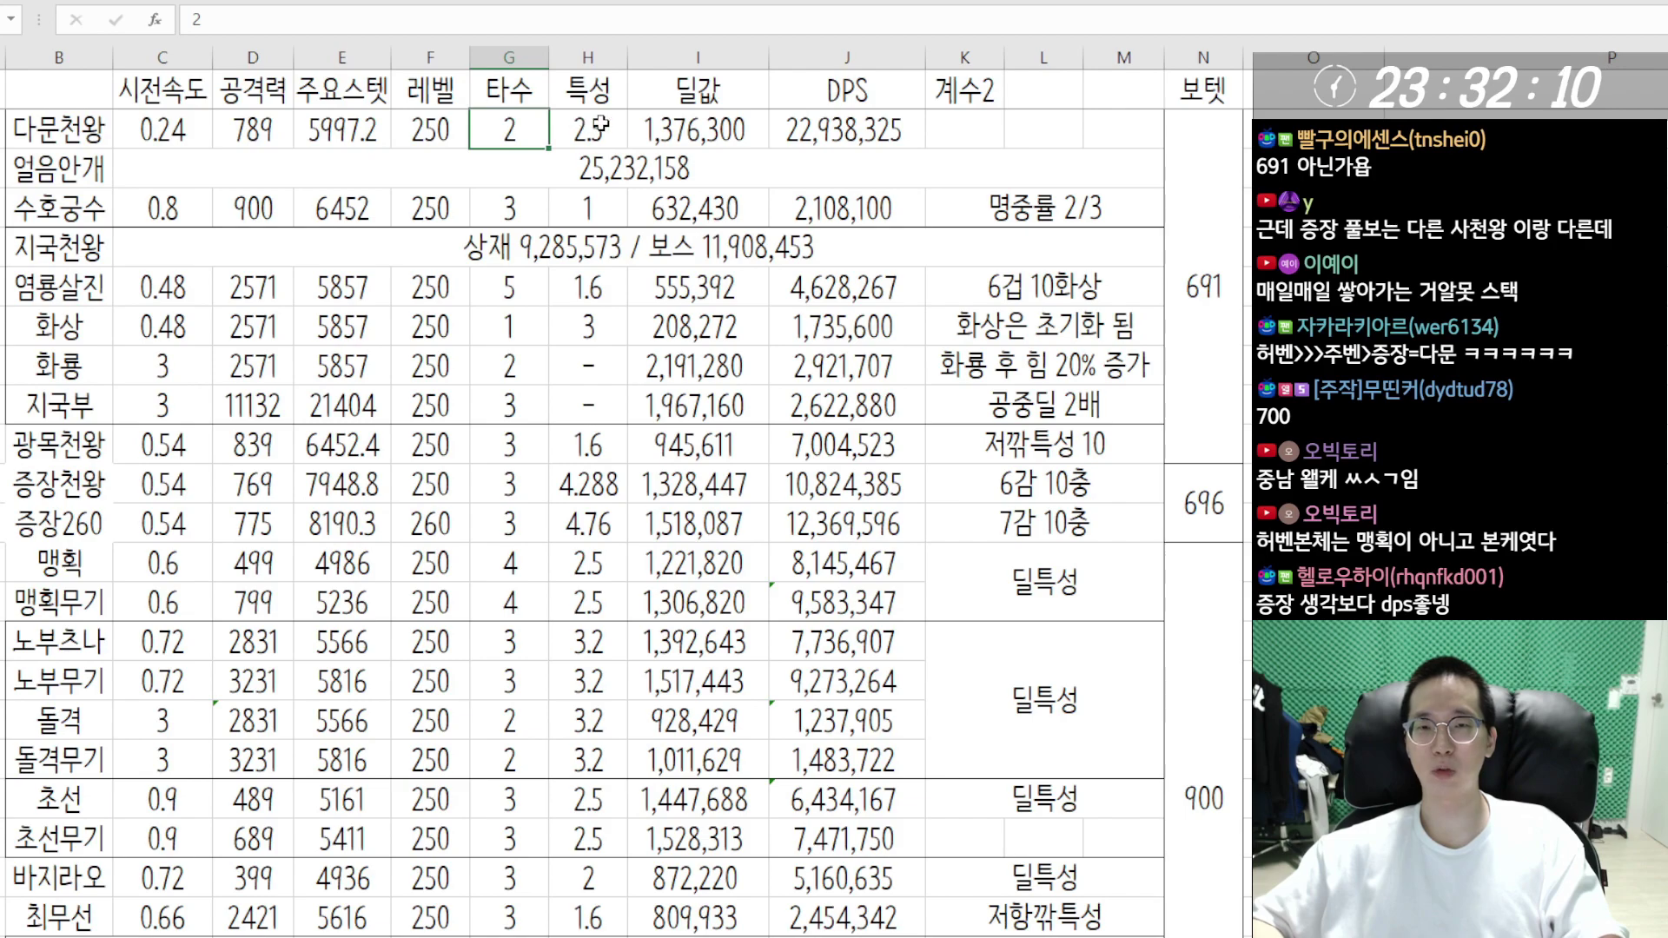
{"action": "left_click", "coordinate": [596, 126]}
{"action": "left_click", "coordinate": [708, 127]}
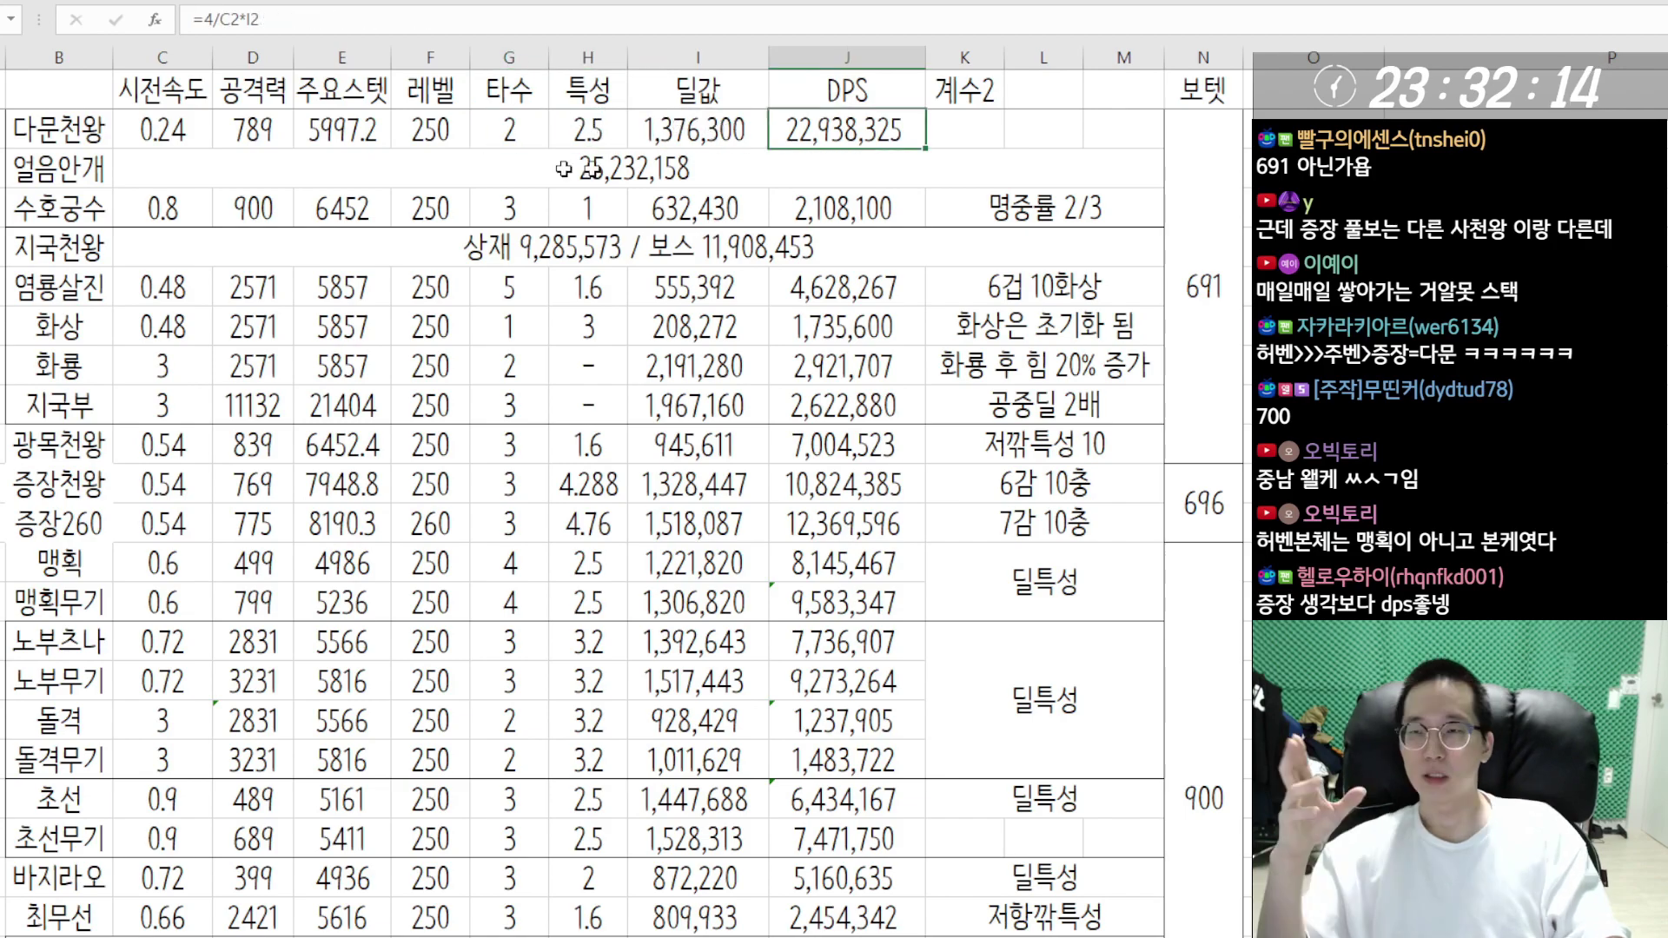
{"action": "left_click", "coordinate": [878, 131]}
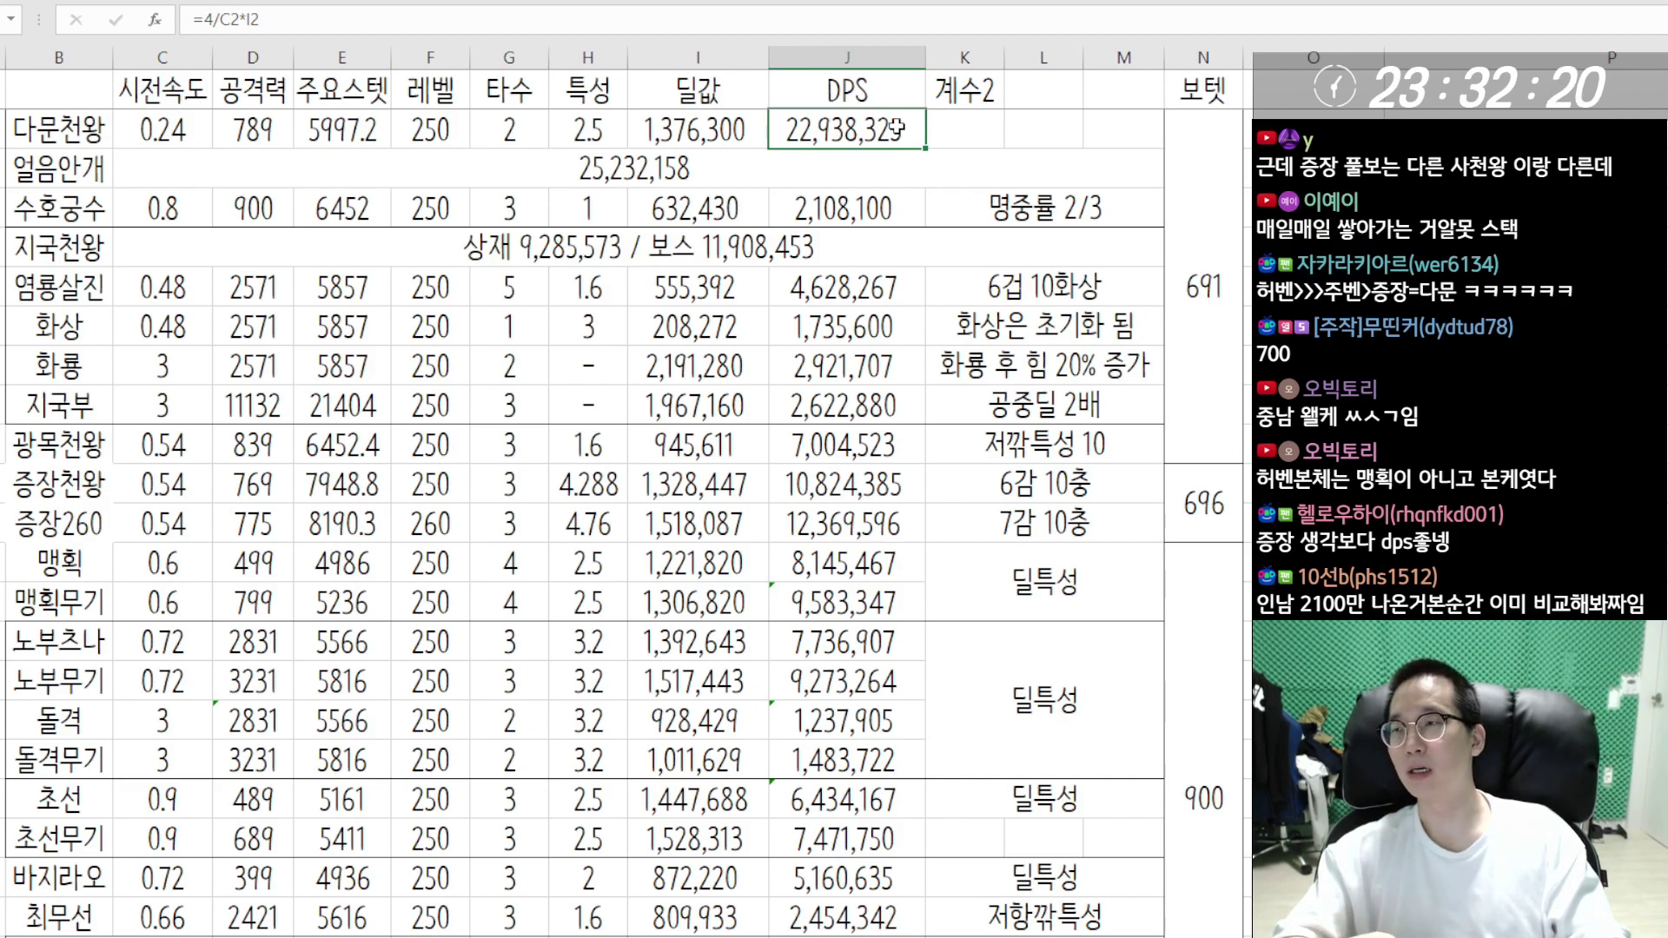
- Check the DPS entries for 얼음안개, 수호궁수 and 지국천왕, including the 수호궁수 accuracy coefficient
{"action": "key", "text": "Down"}
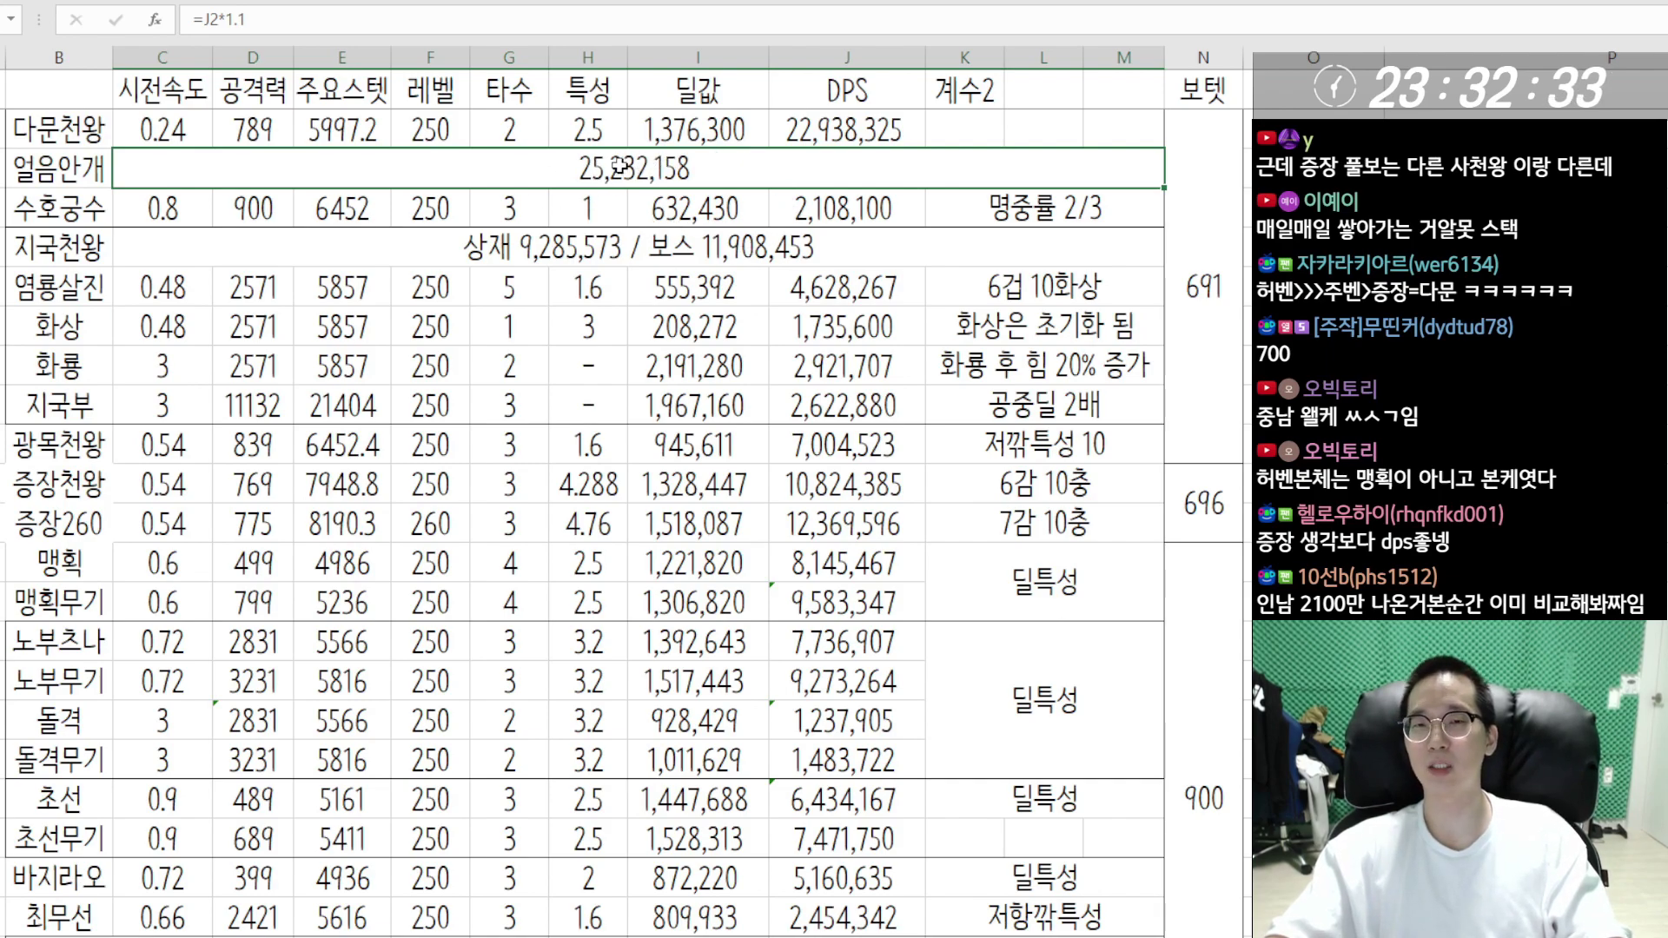
{"action": "left_click", "coordinate": [87, 205]}
{"action": "left_click", "coordinate": [814, 206]}
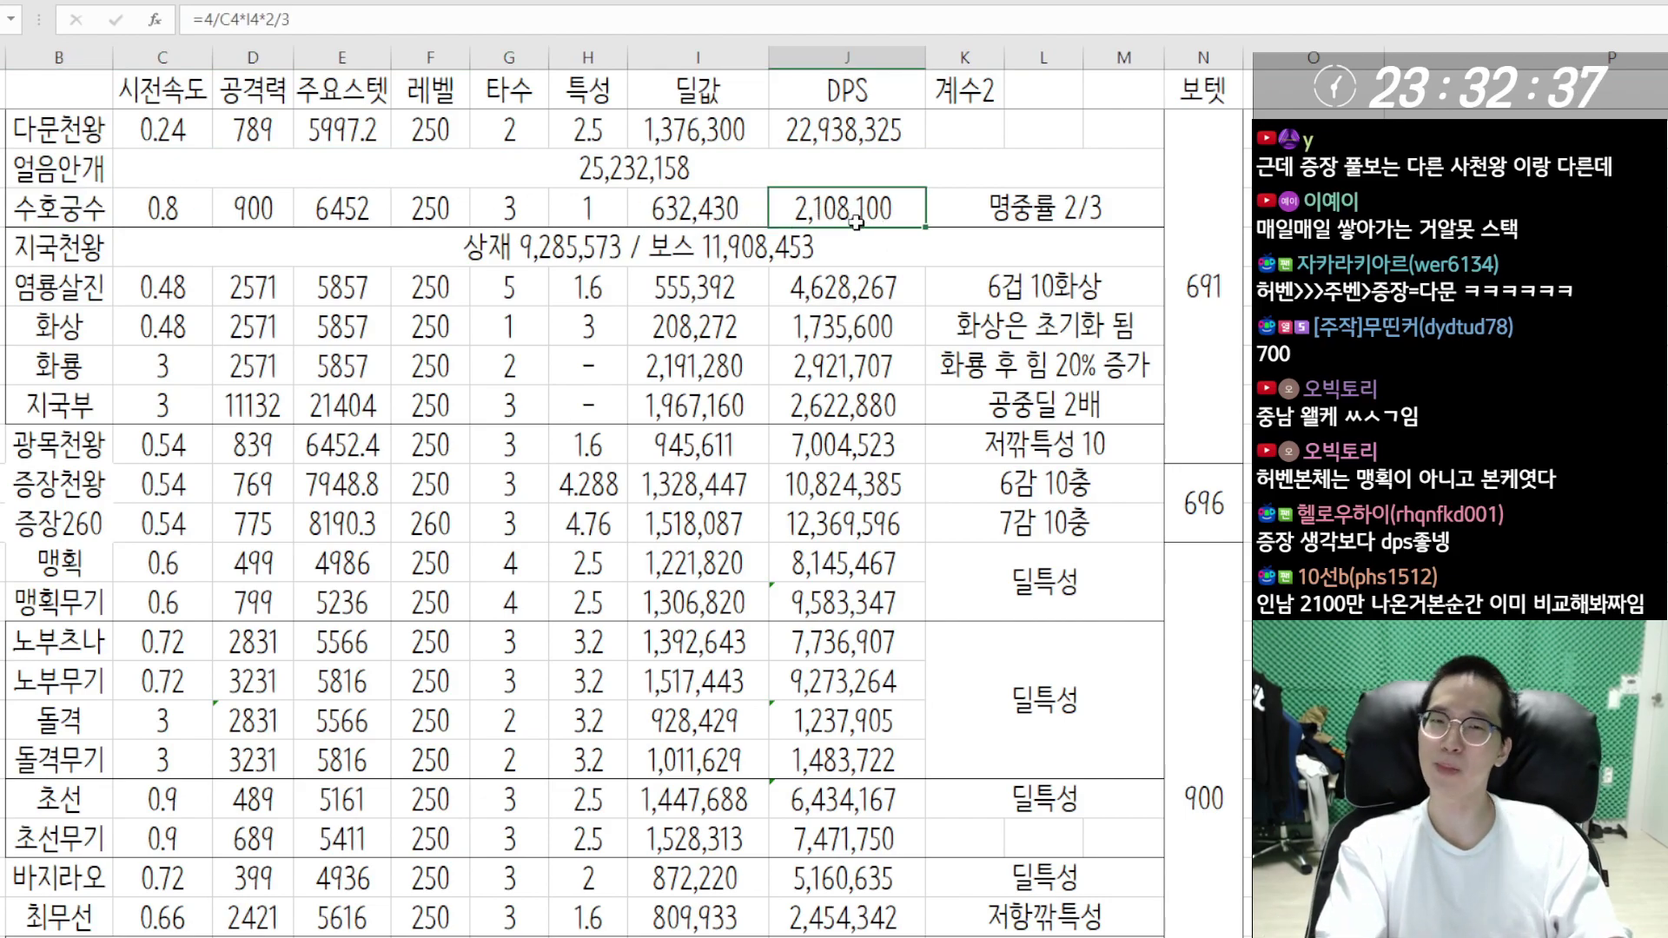
{"action": "left_click", "coordinate": [1011, 209]}
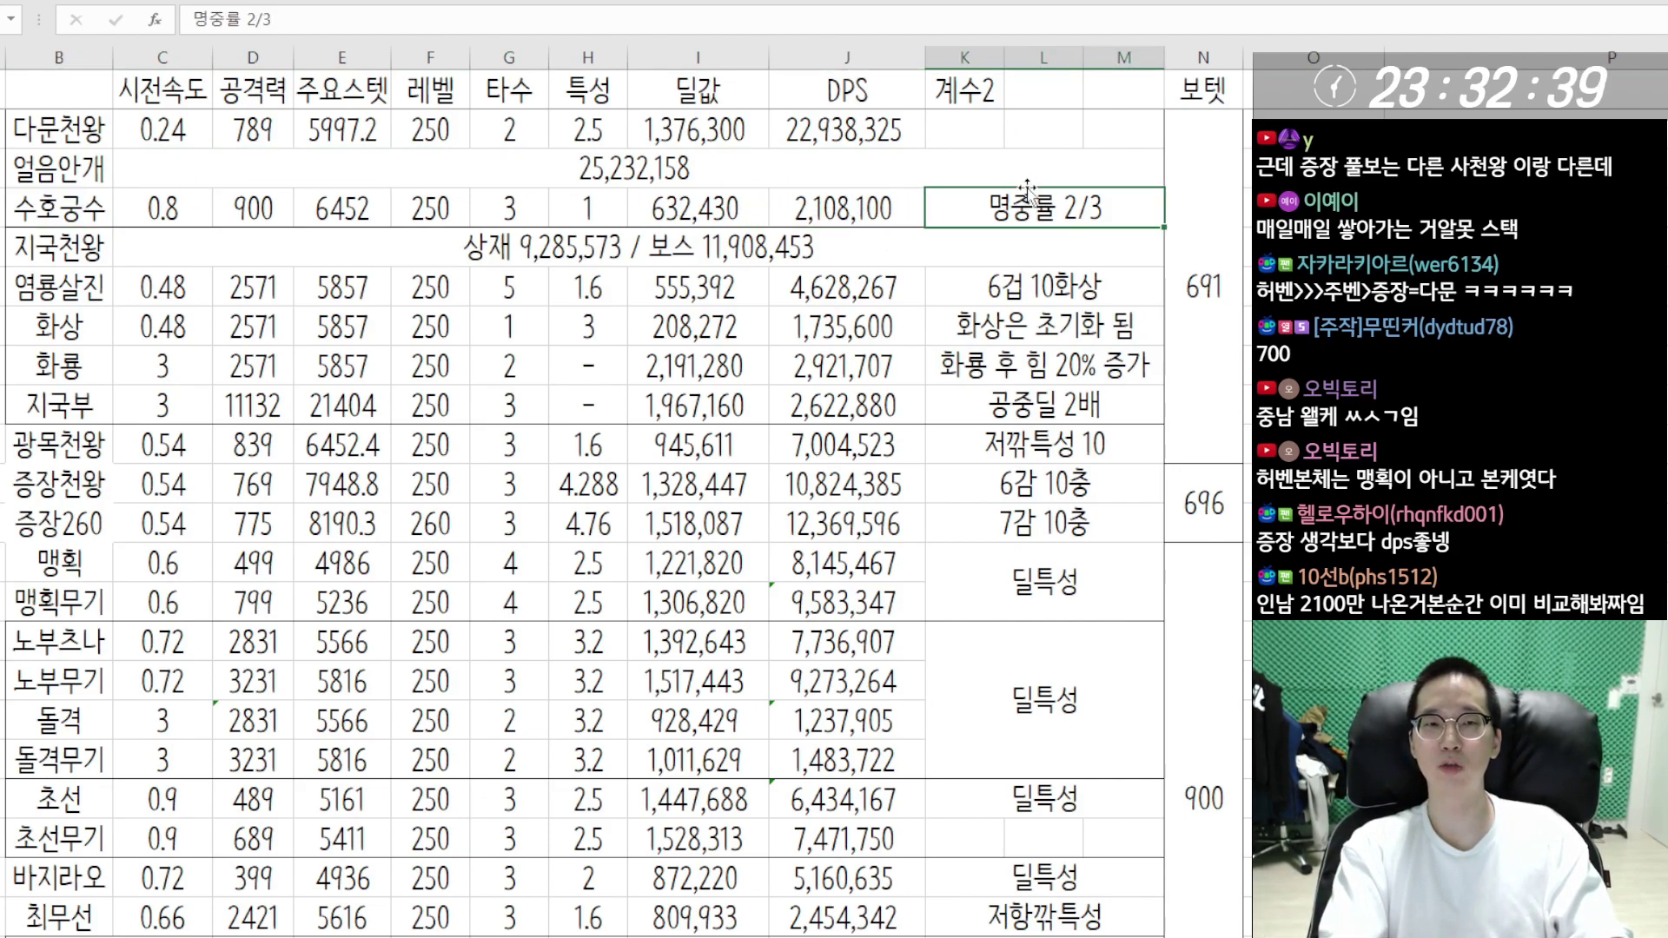
{"action": "key", "text": "Left"}
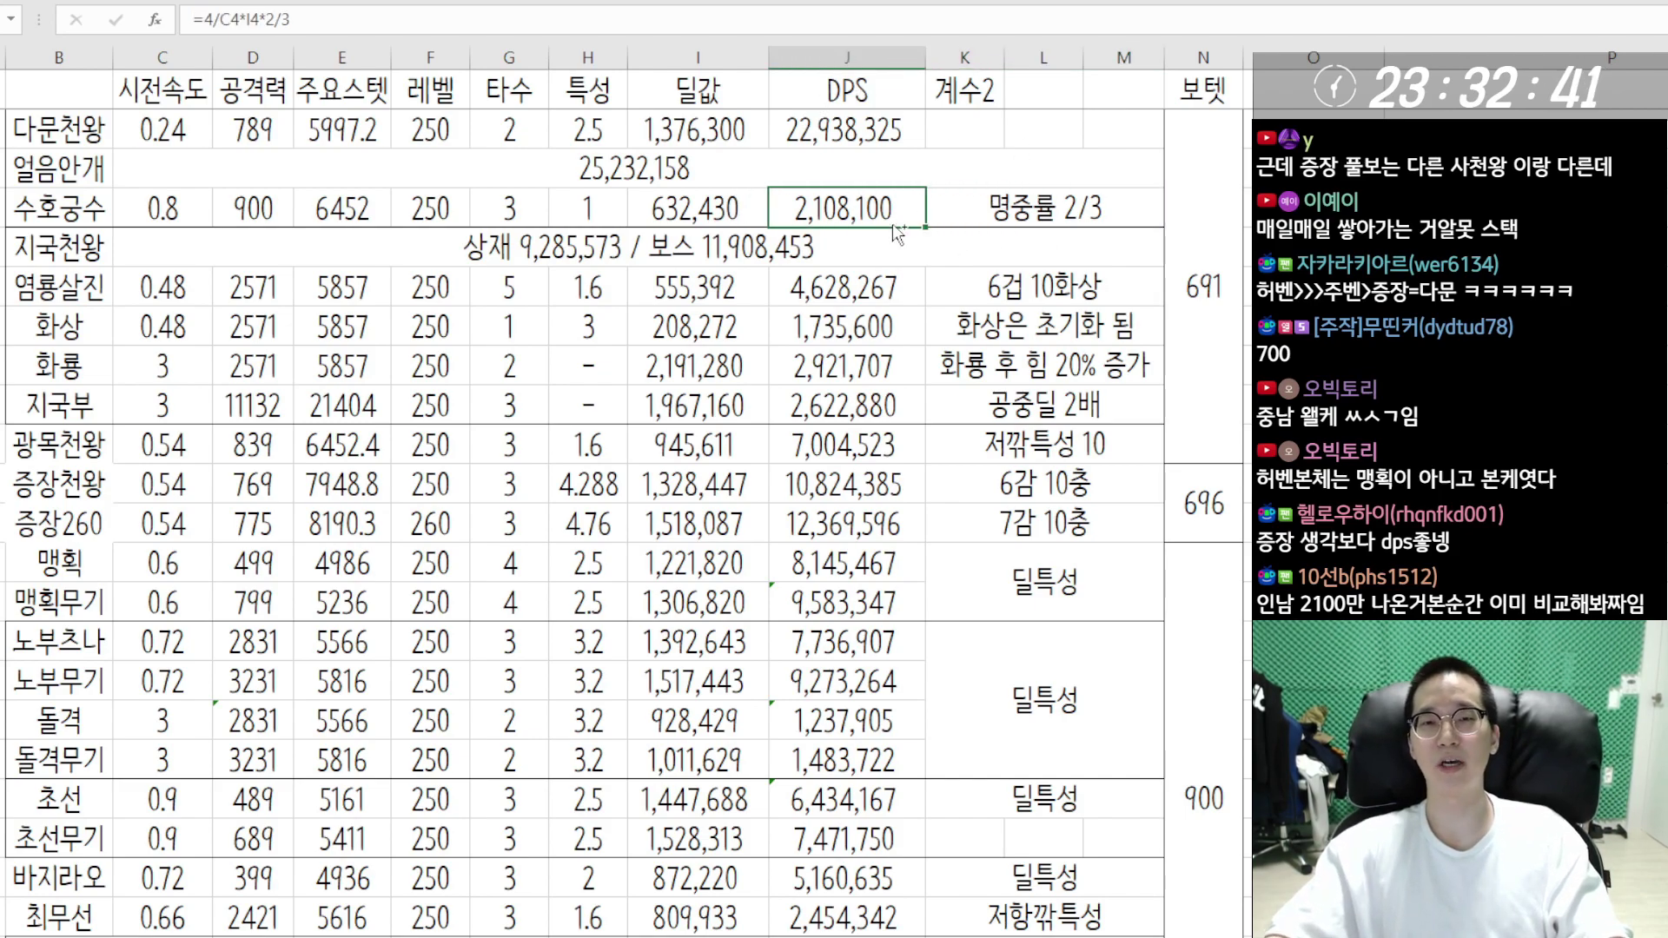
{"action": "left_click", "coordinate": [396, 253]}
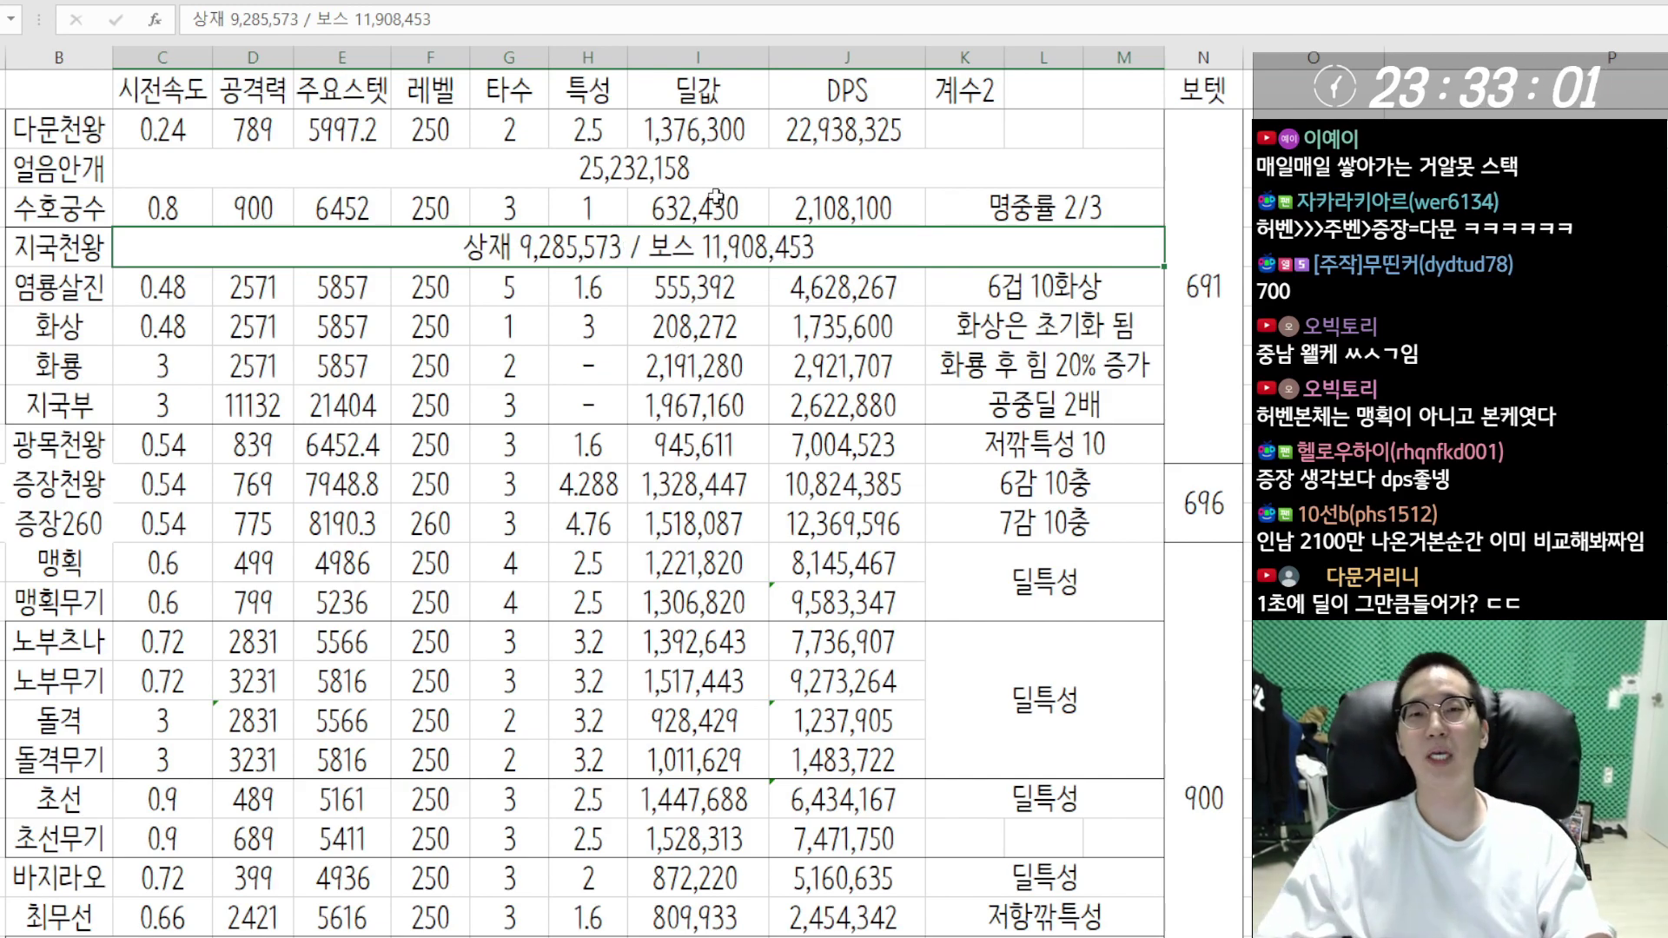
- Examine the 딜값 column and how 다문천왕's damage formula relates to its 시전속도
{"action": "left_click", "coordinate": [755, 130]}
{"action": "left_click", "coordinate": [716, 60]}
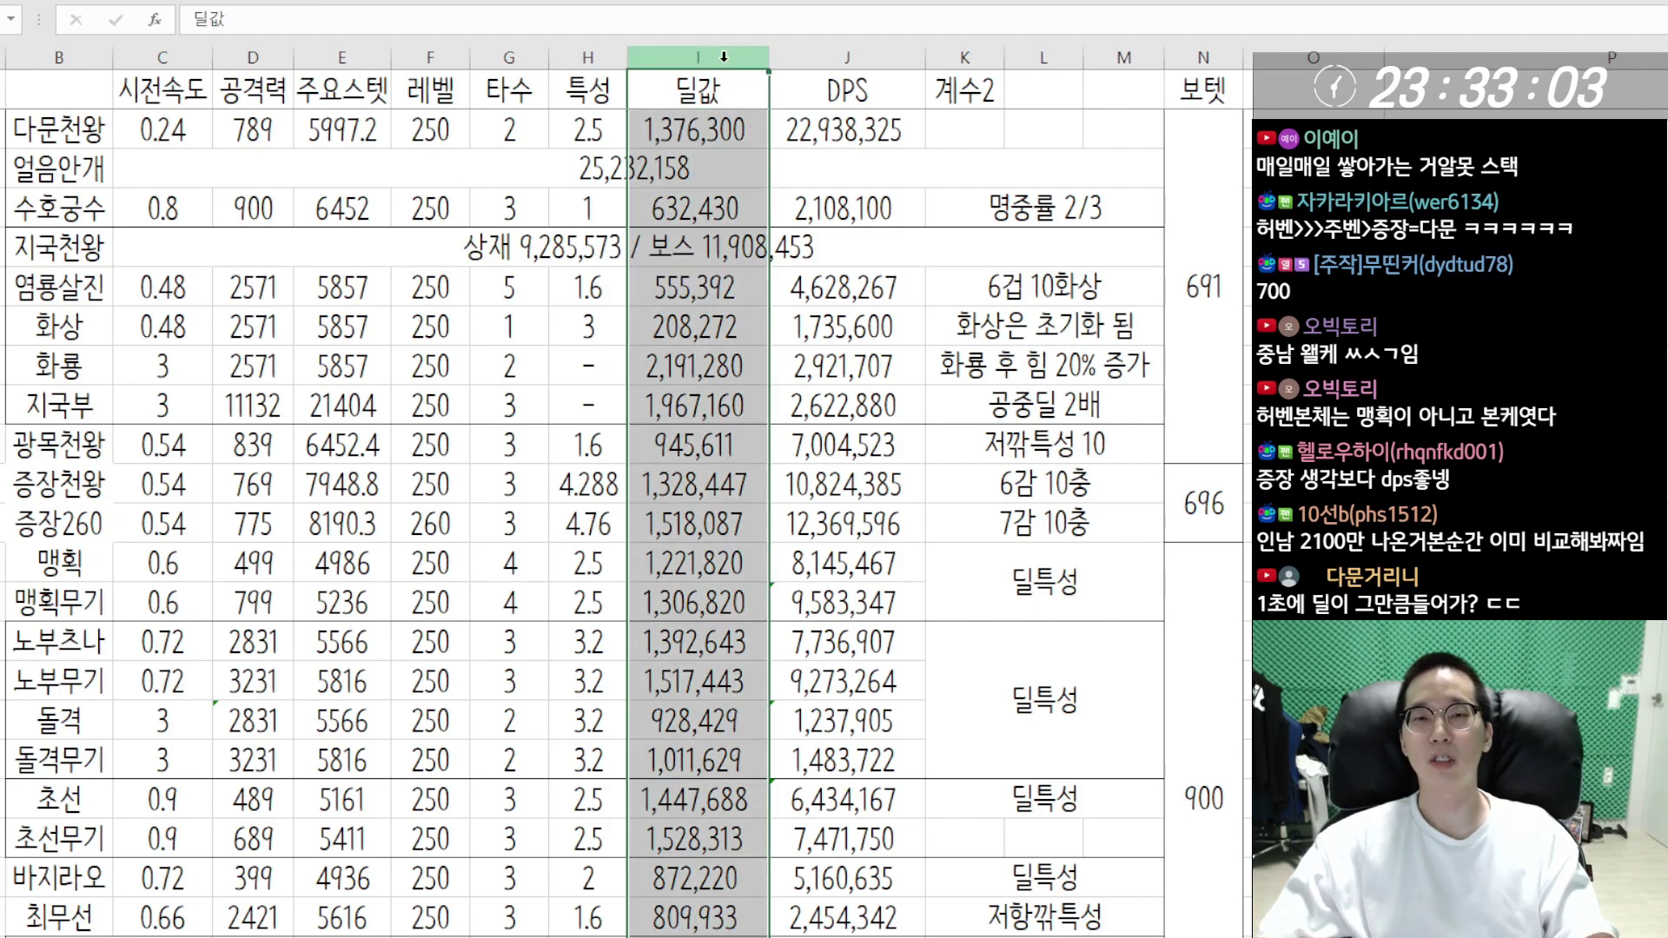
{"action": "left_click", "coordinate": [728, 180]}
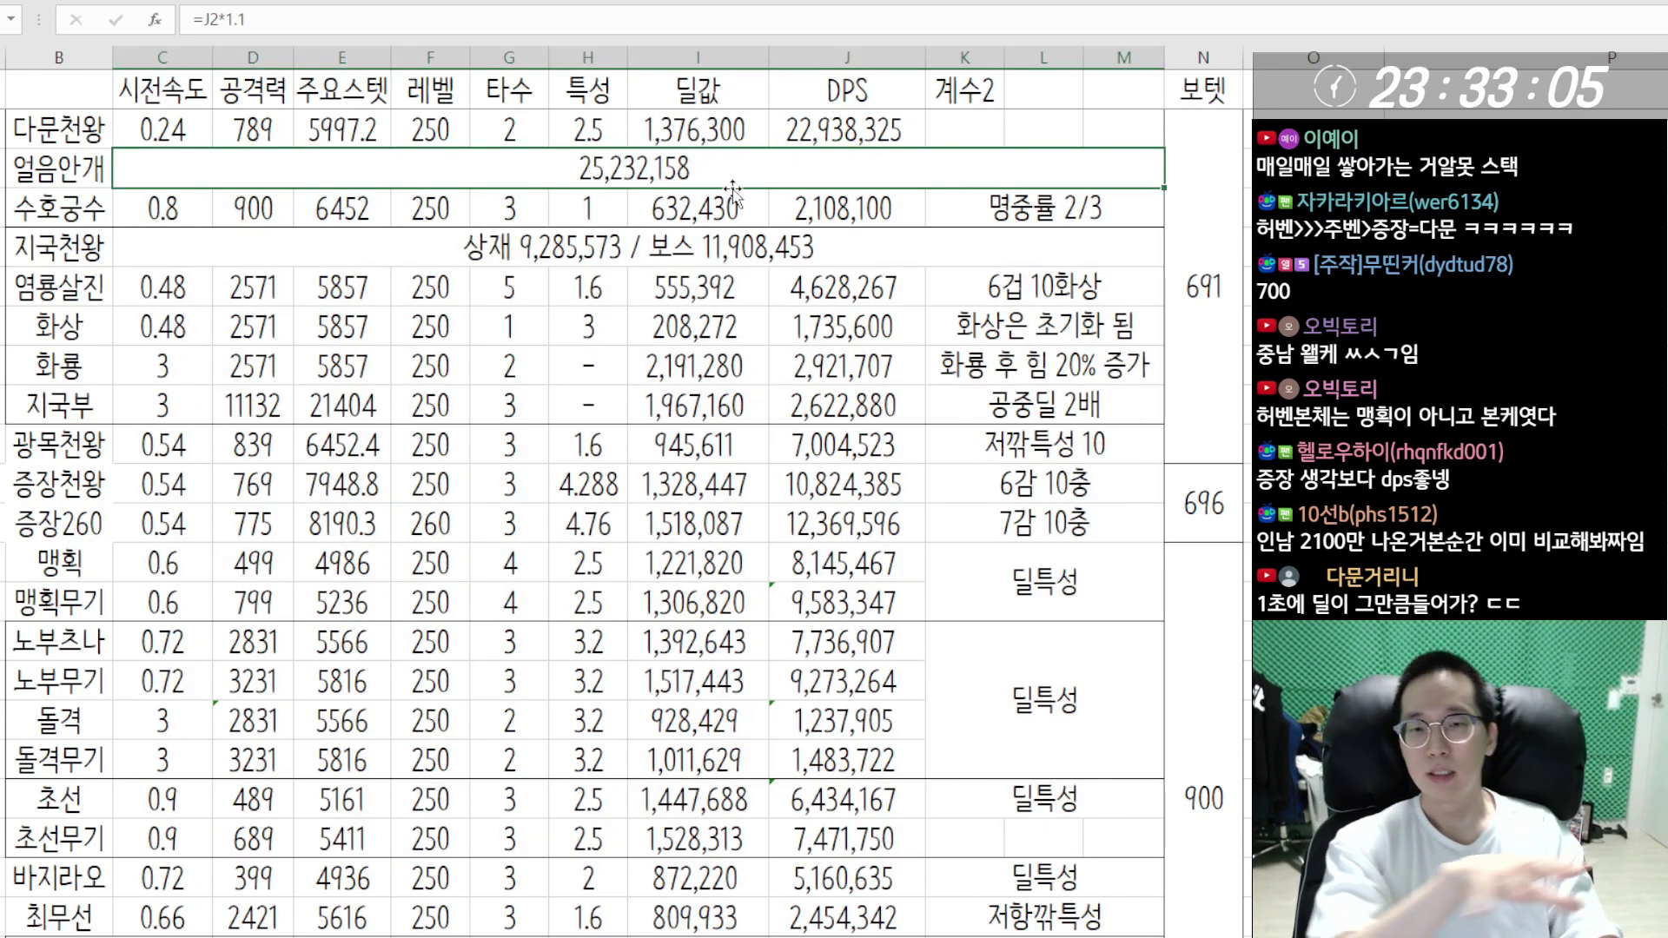
{"action": "left_click", "coordinate": [712, 132]}
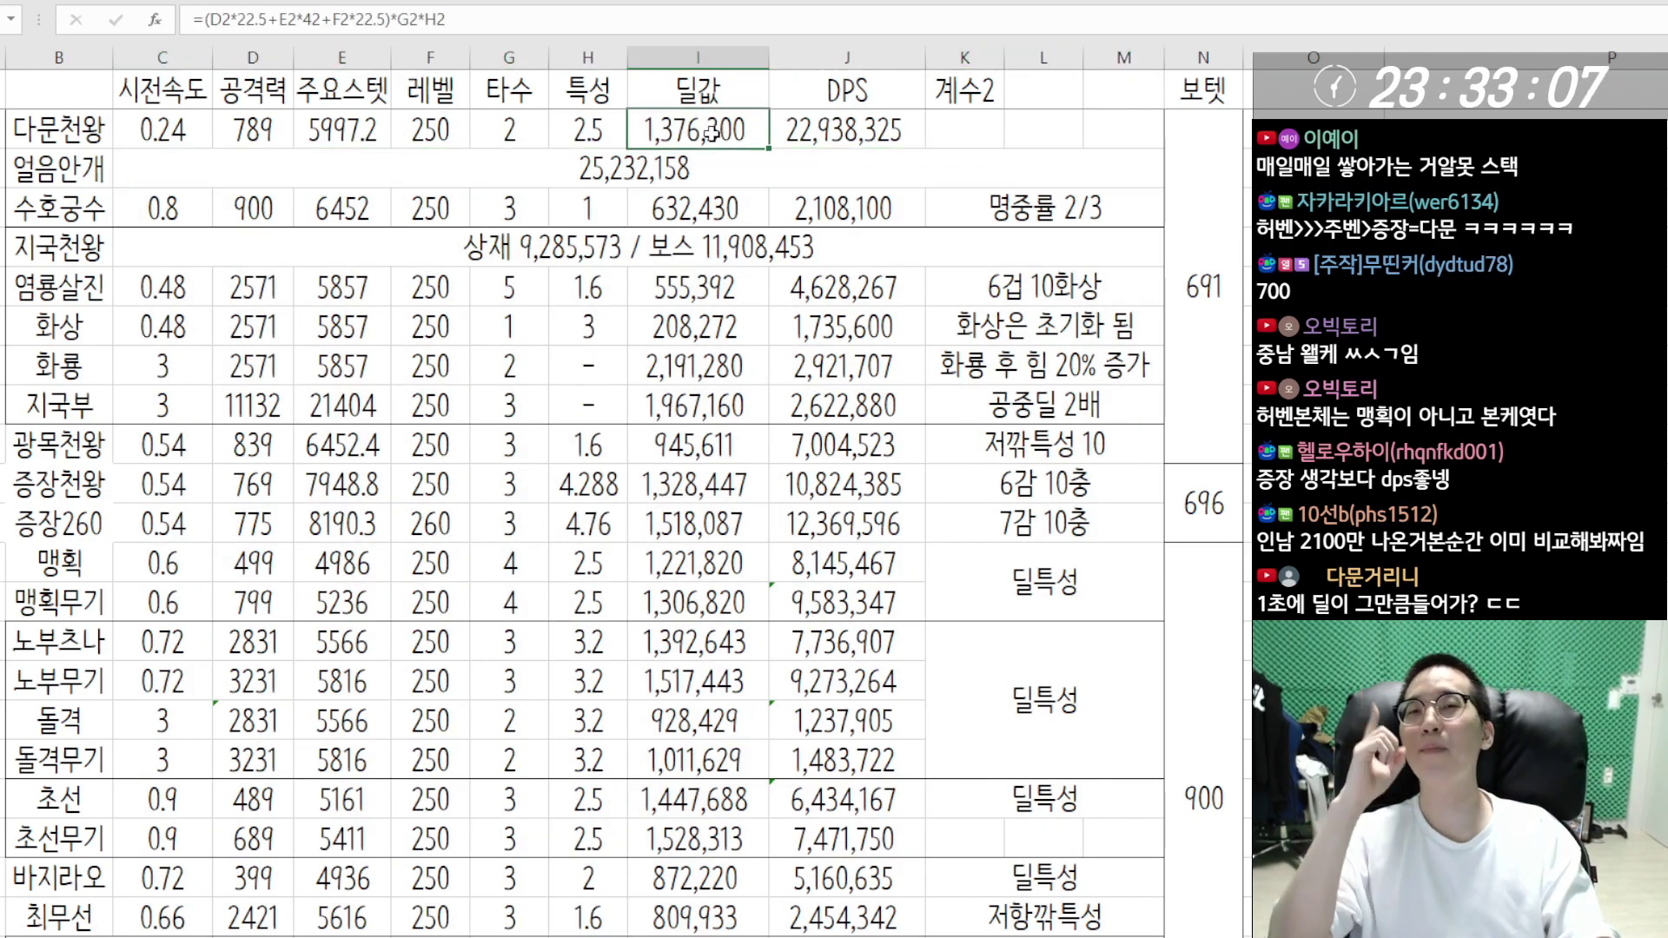
{"action": "left_click", "coordinate": [93, 130]}
{"action": "left_click", "coordinate": [735, 139]}
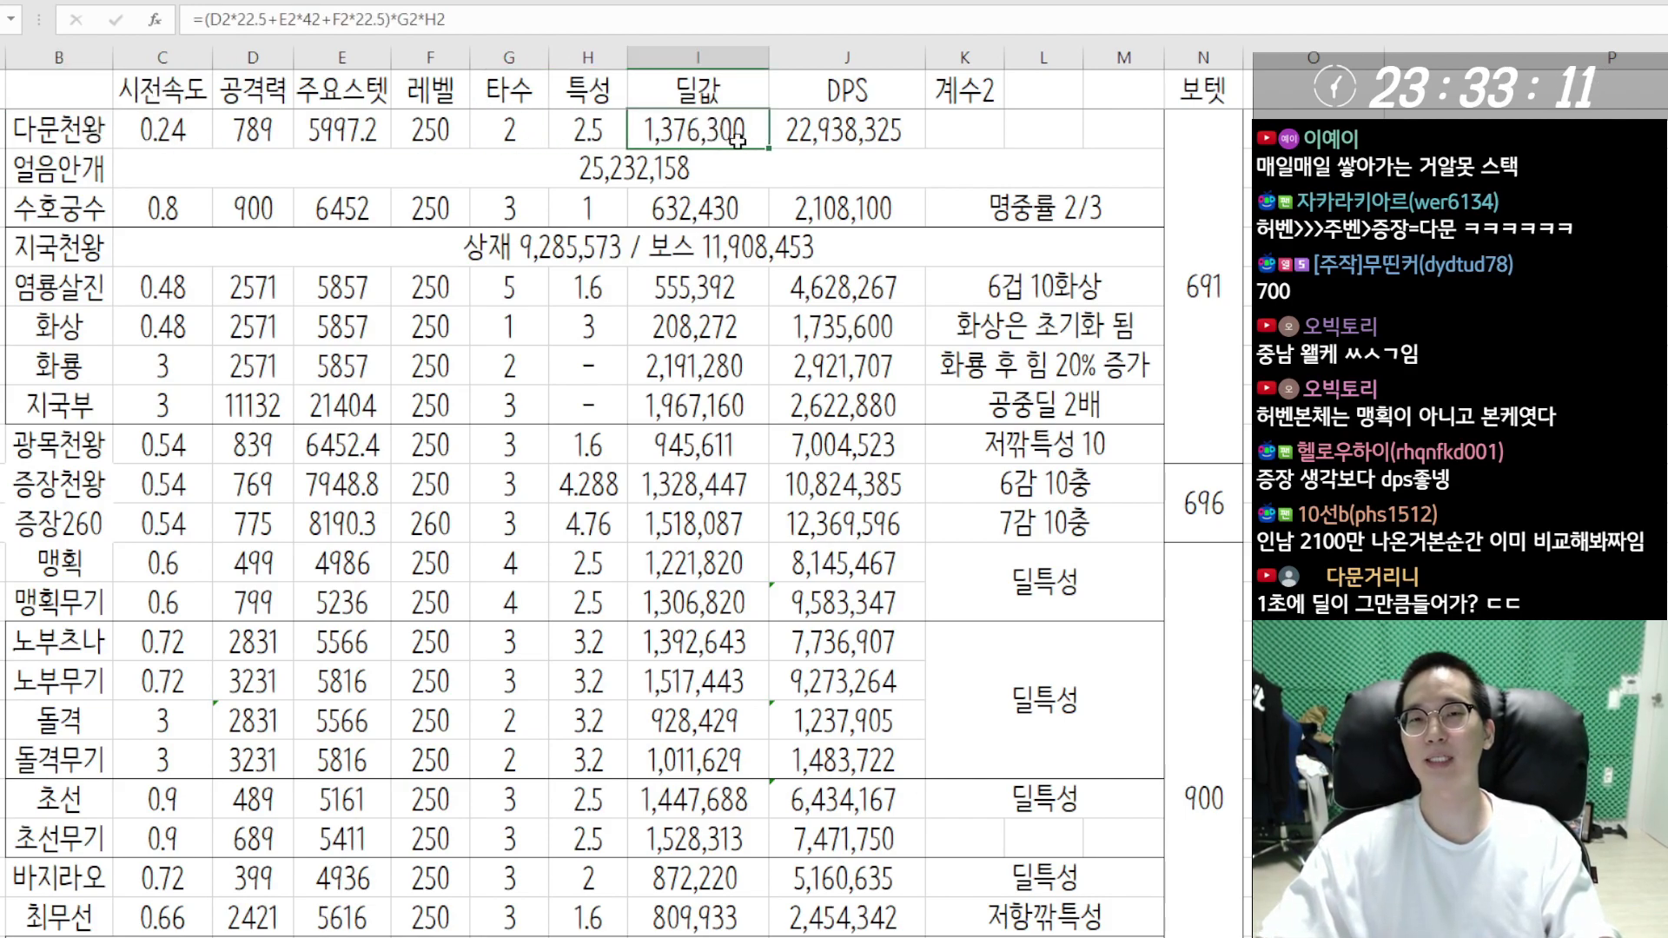
{"action": "left_click", "coordinate": [165, 128]}
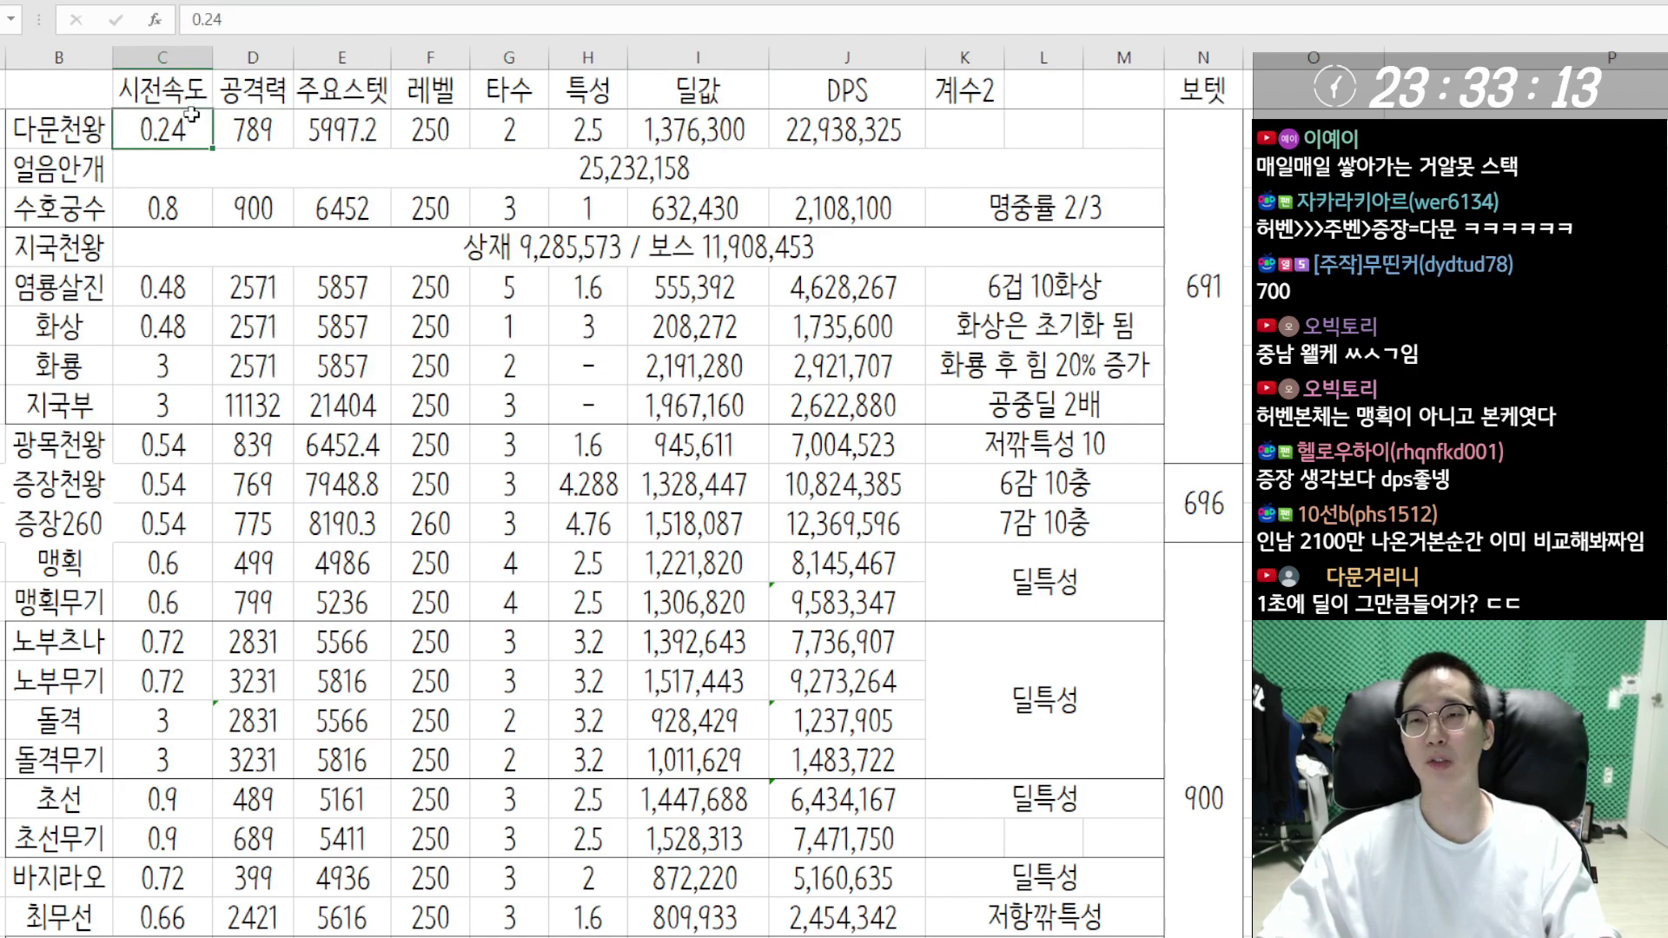
{"action": "left_click", "coordinate": [737, 131]}
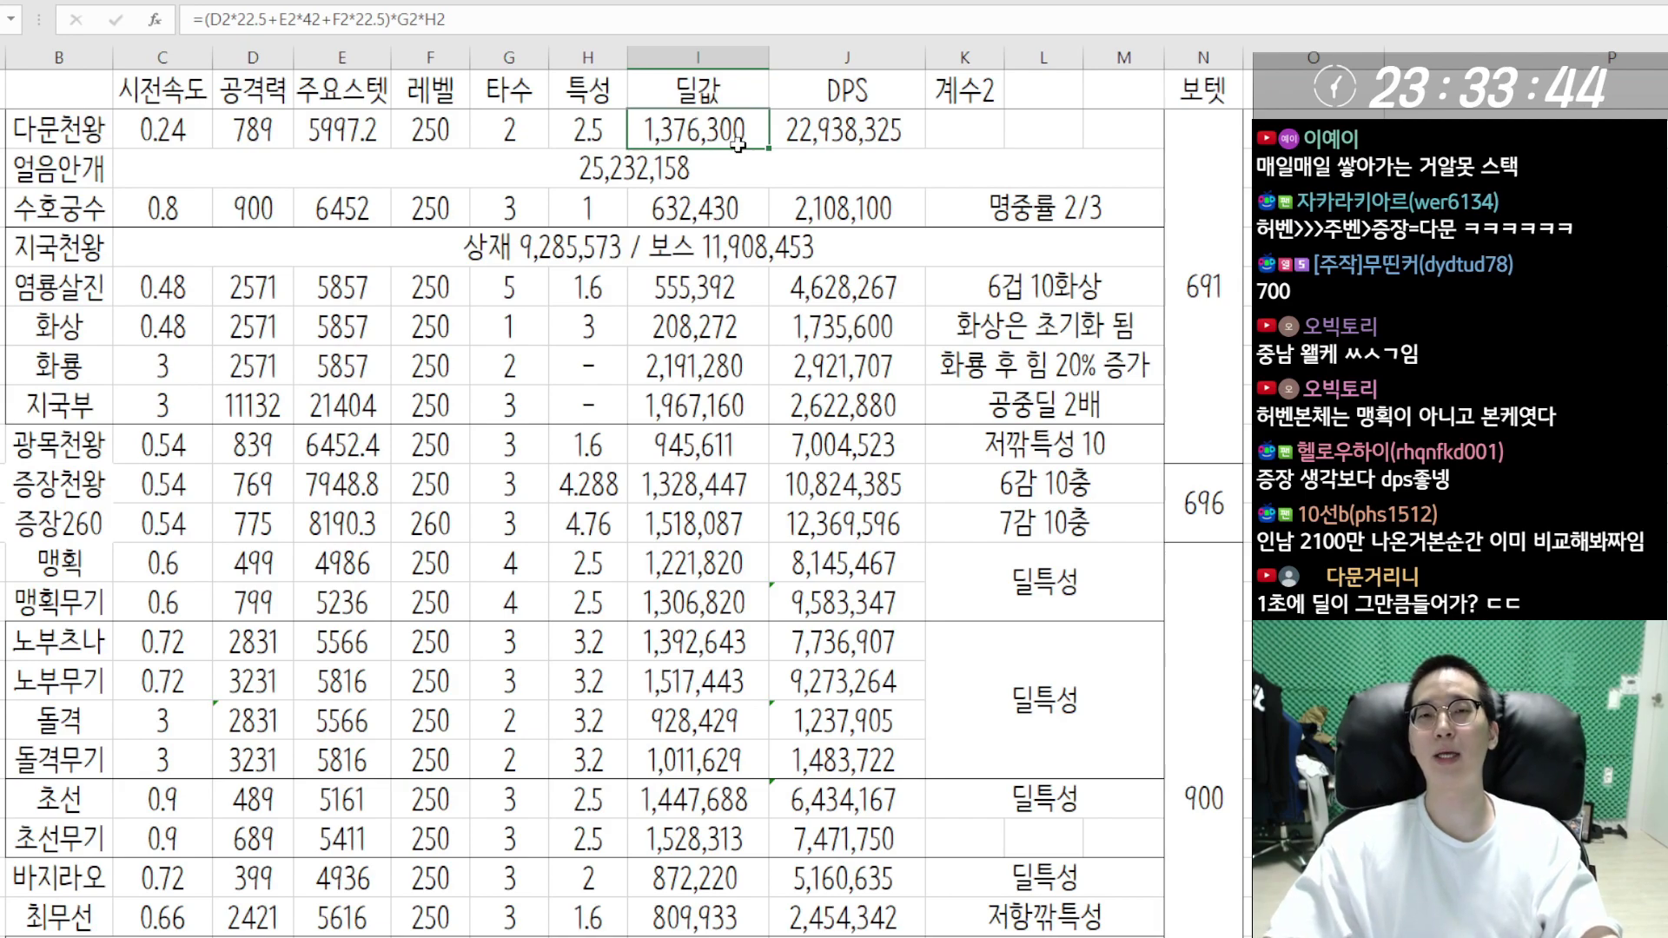
- Inspect how 다문천왕's DPS is calculated from 시전속도 and 딜값, and compare it with the 얼음안개 formula
{"action": "left_click", "coordinate": [817, 120]}
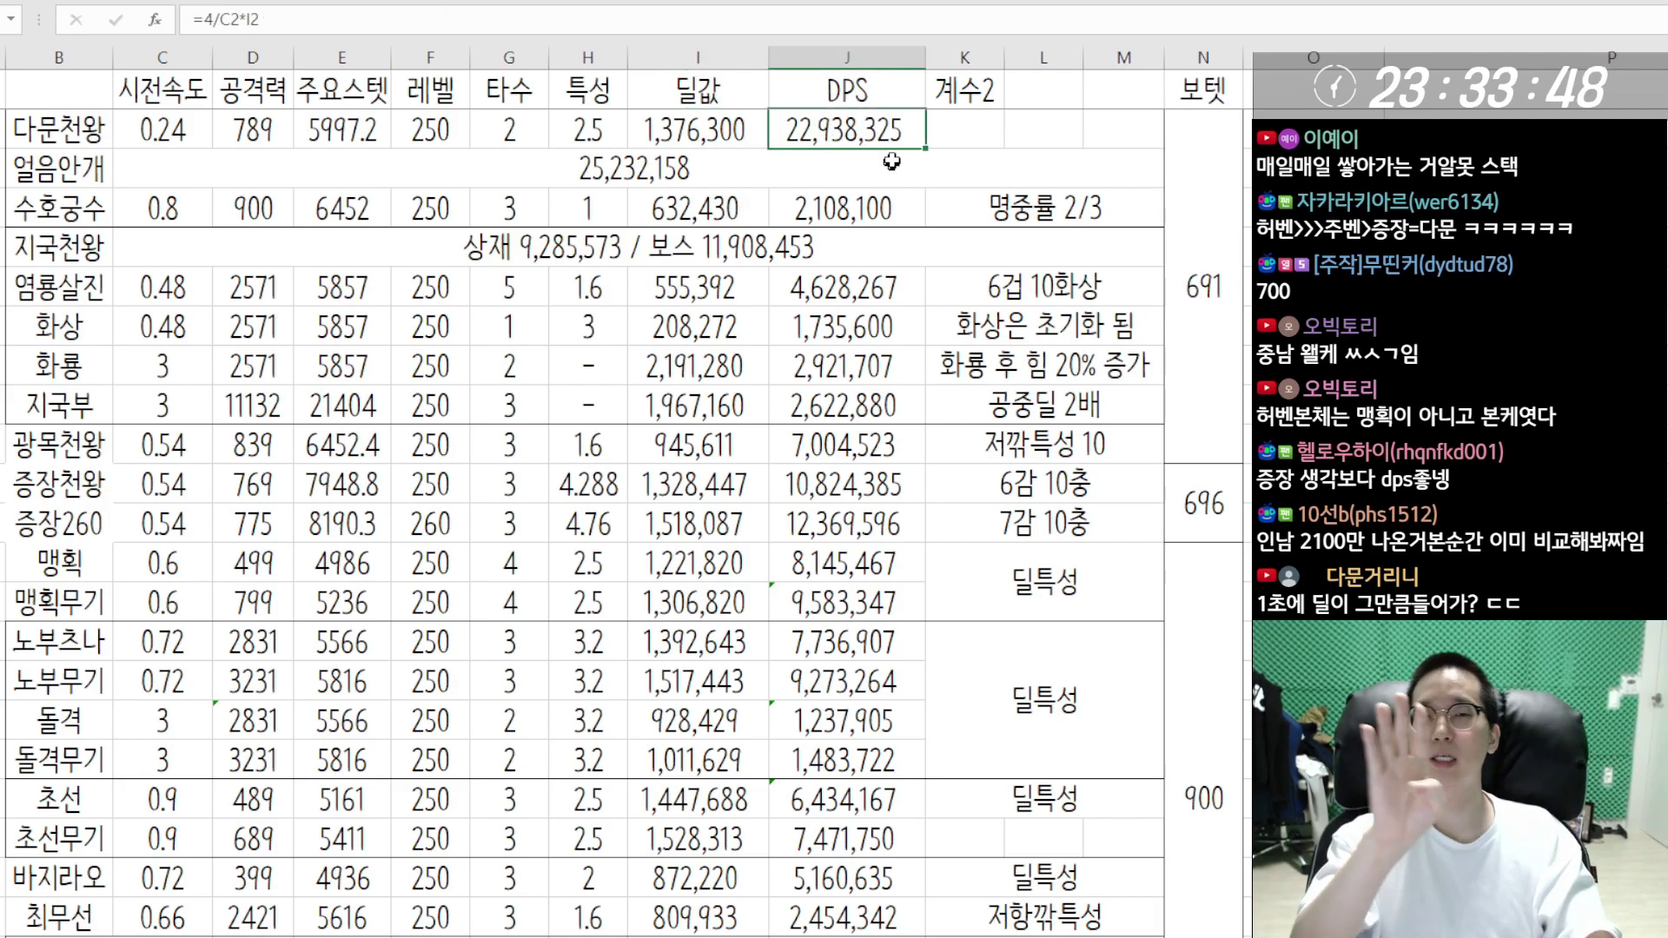
{"action": "left_click", "coordinate": [161, 130]}
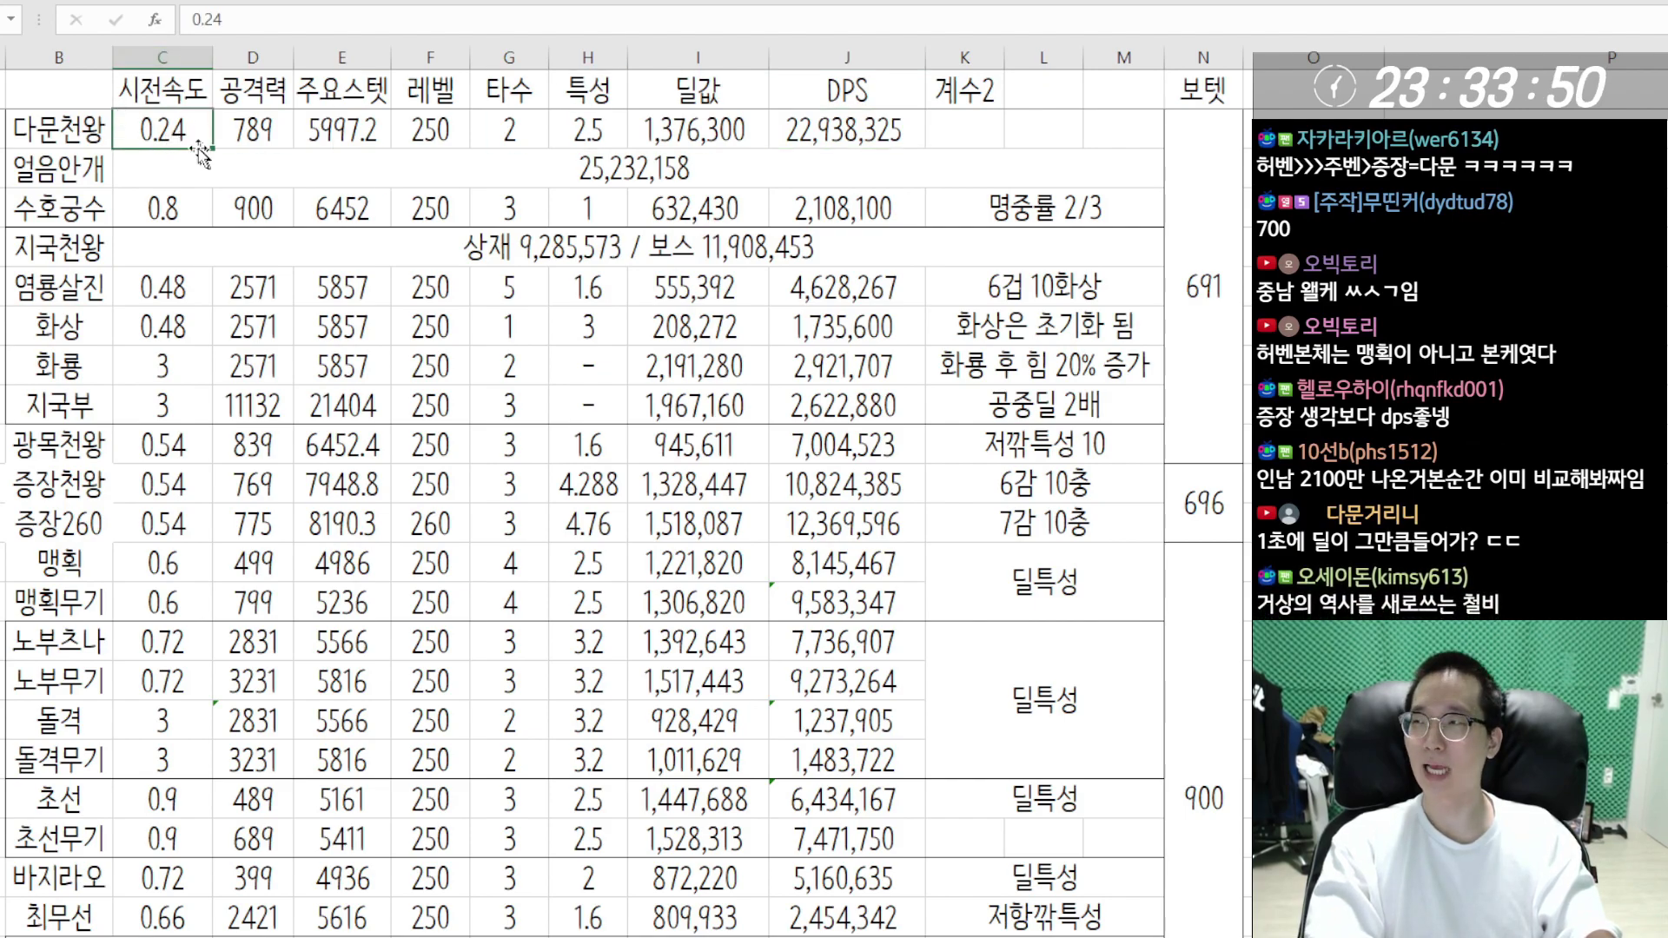
{"action": "left_click", "coordinate": [817, 138]}
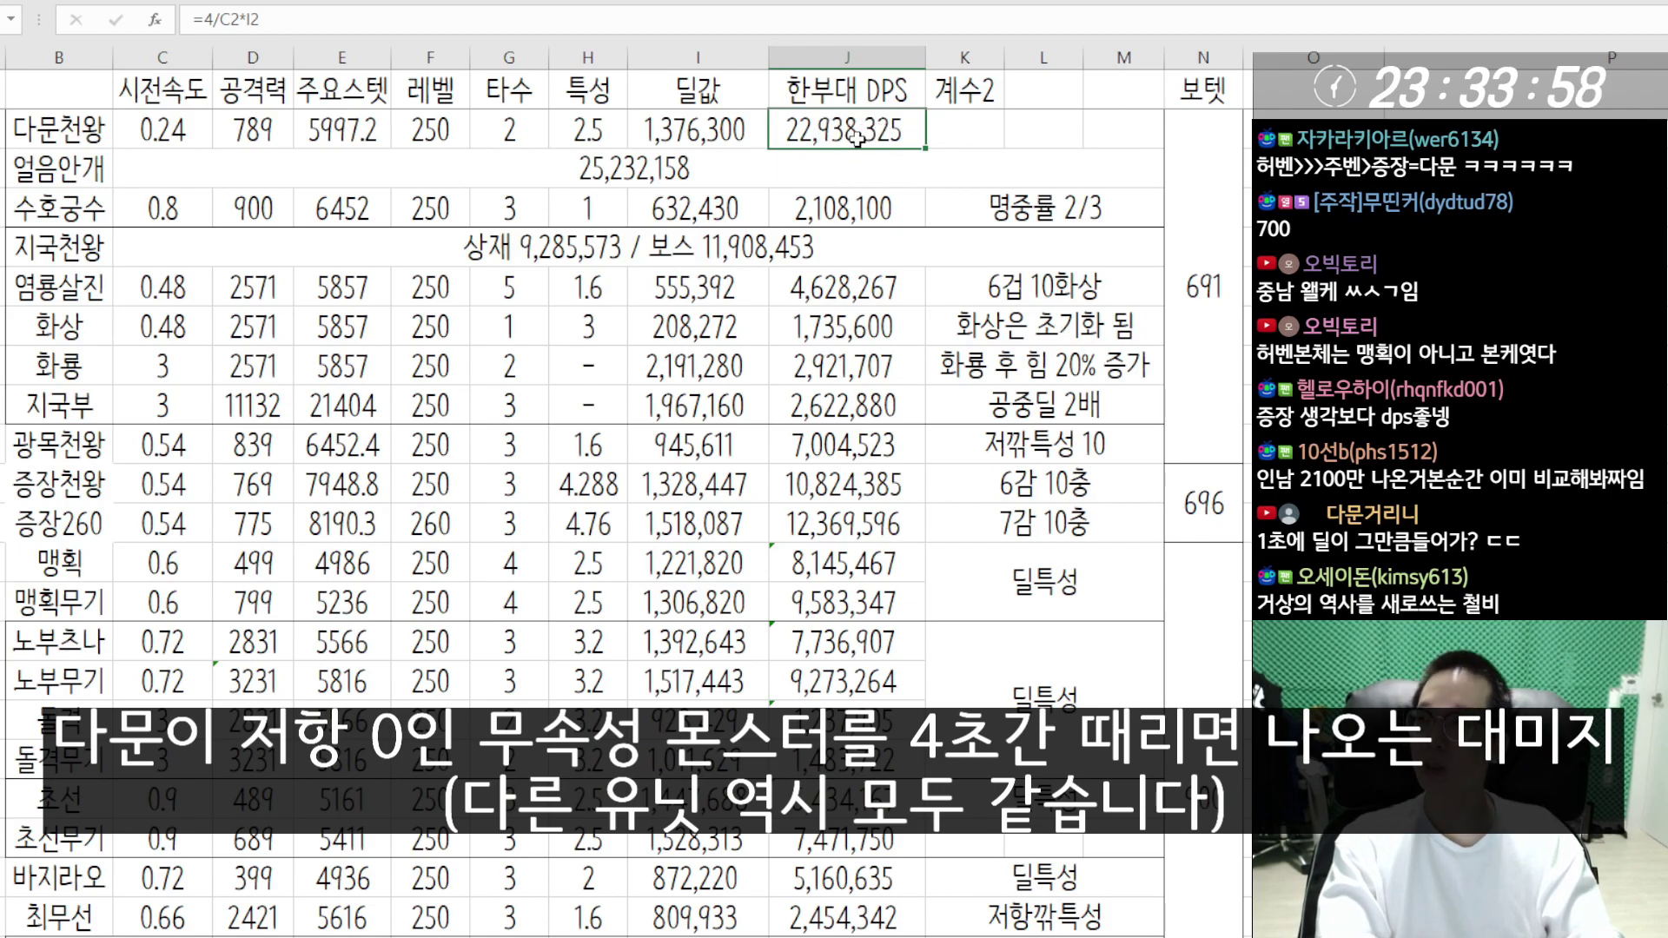
{"action": "left_click", "coordinate": [861, 172]}
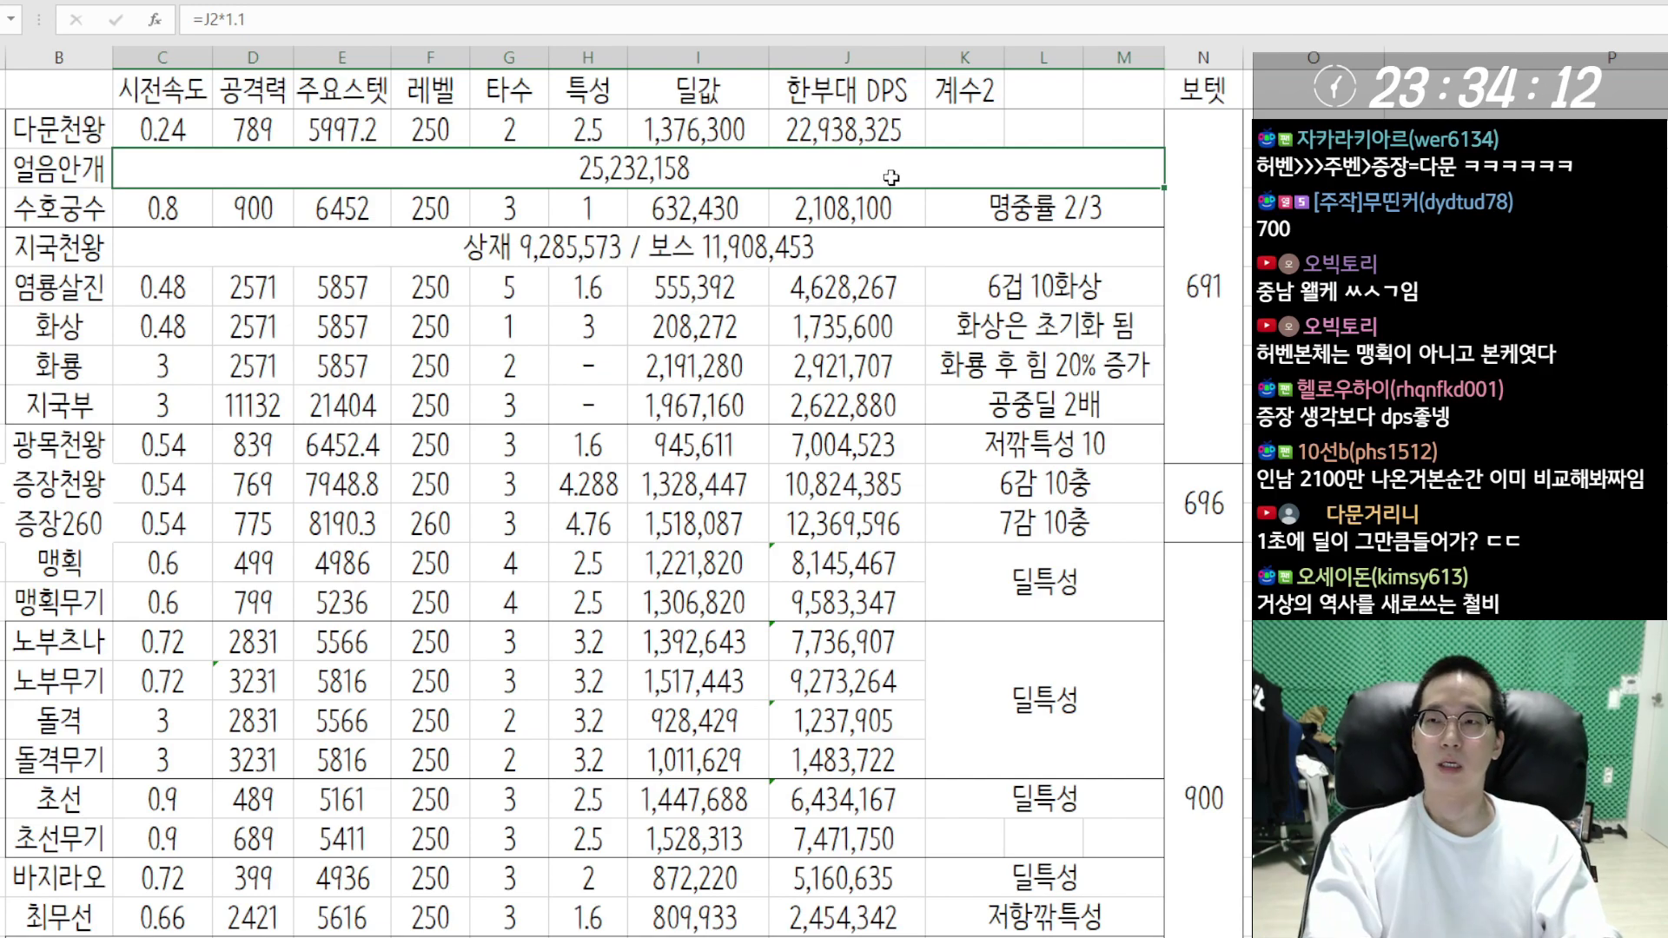
{"action": "left_click", "coordinate": [847, 136]}
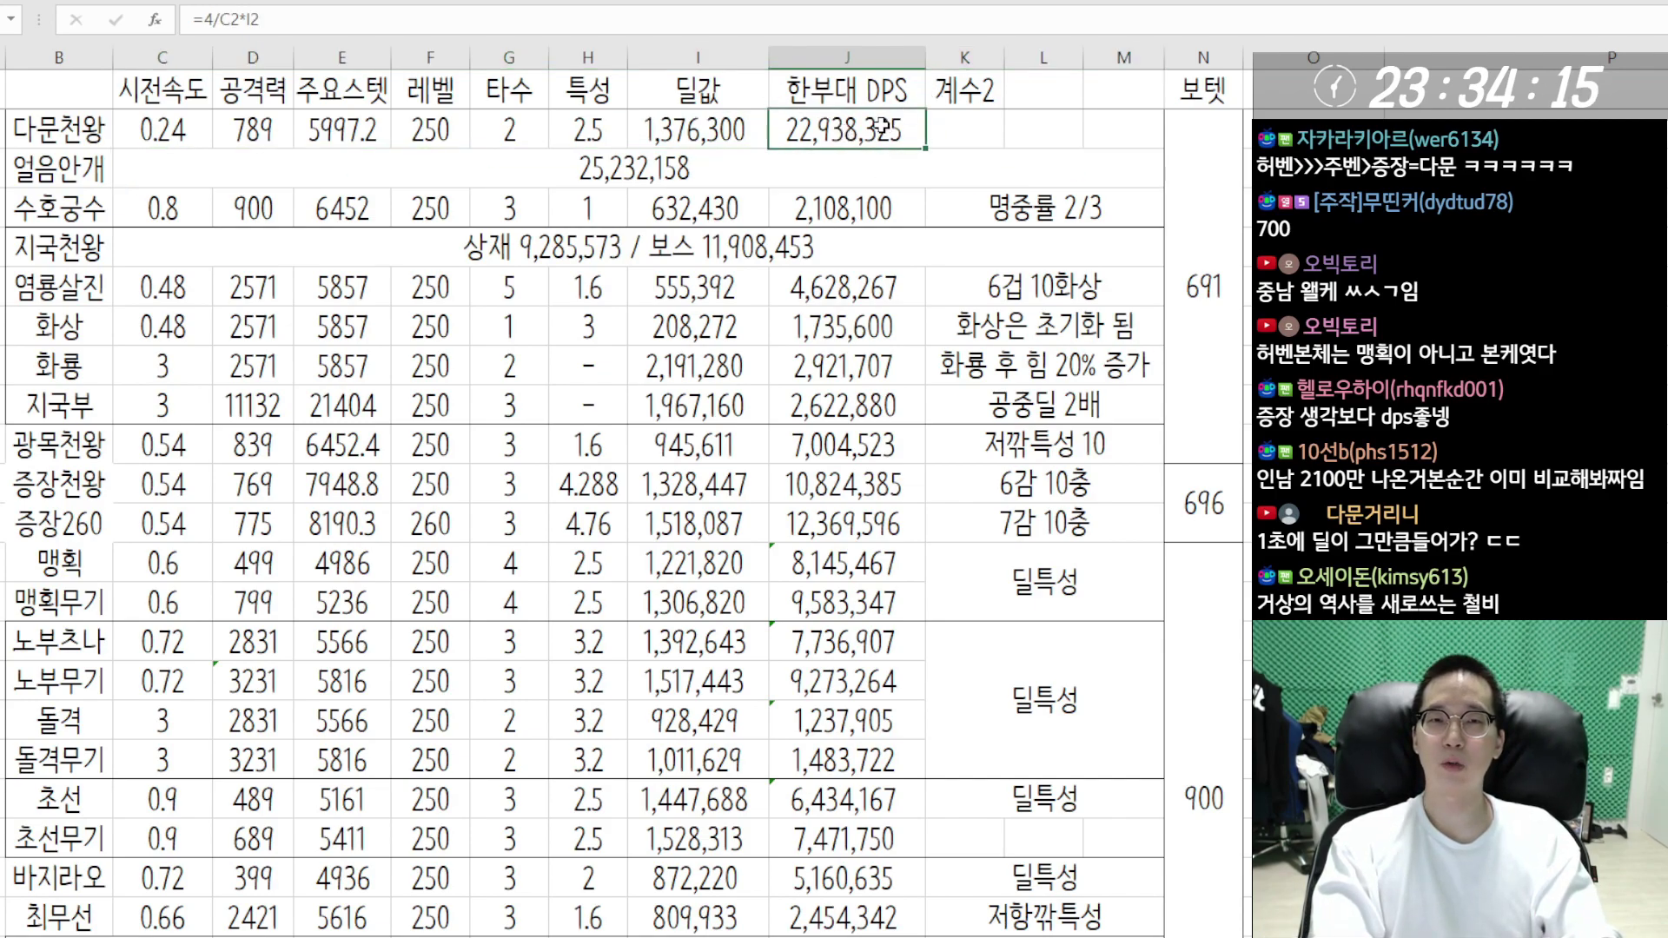
- Rename the DPS column header as DPS*4 and leave 다문천왕's formula in that column as it is
{"action": "left_click", "coordinate": [871, 91]}
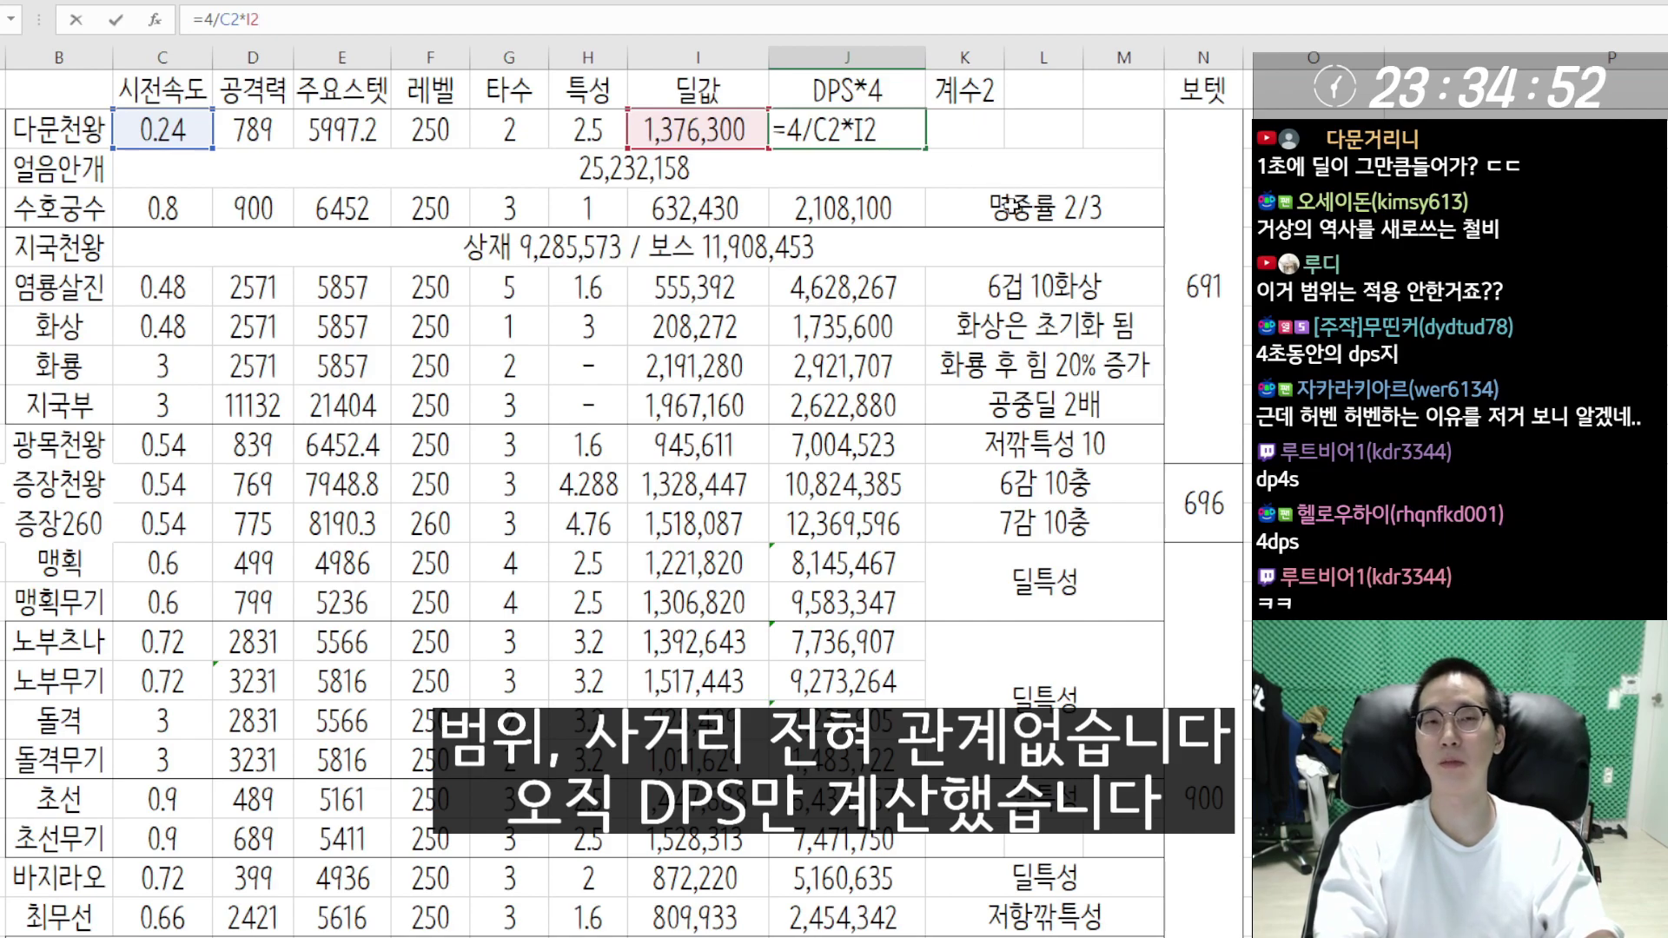
{"action": "key", "text": "Return"}
{"action": "key", "text": "Return"}
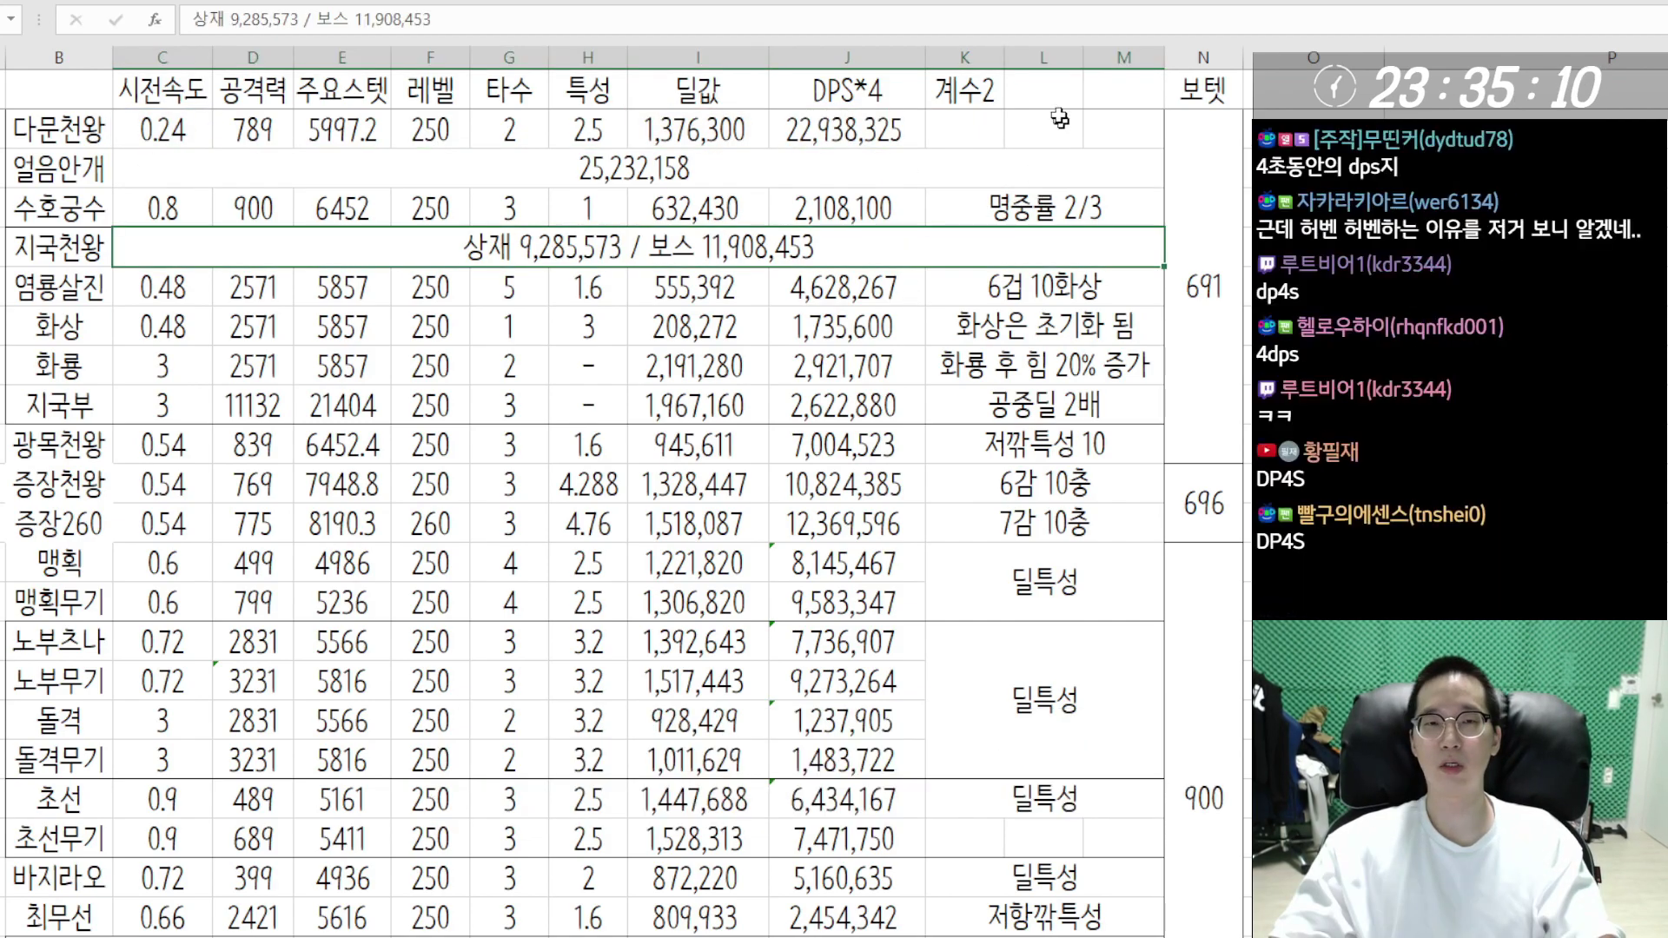
- Review the 계수2 notes, focusing on the conditions for 지국천왕's 염룡살진, 화룡 and 지국부 skills
{"action": "left_click", "coordinate": [1051, 285]}
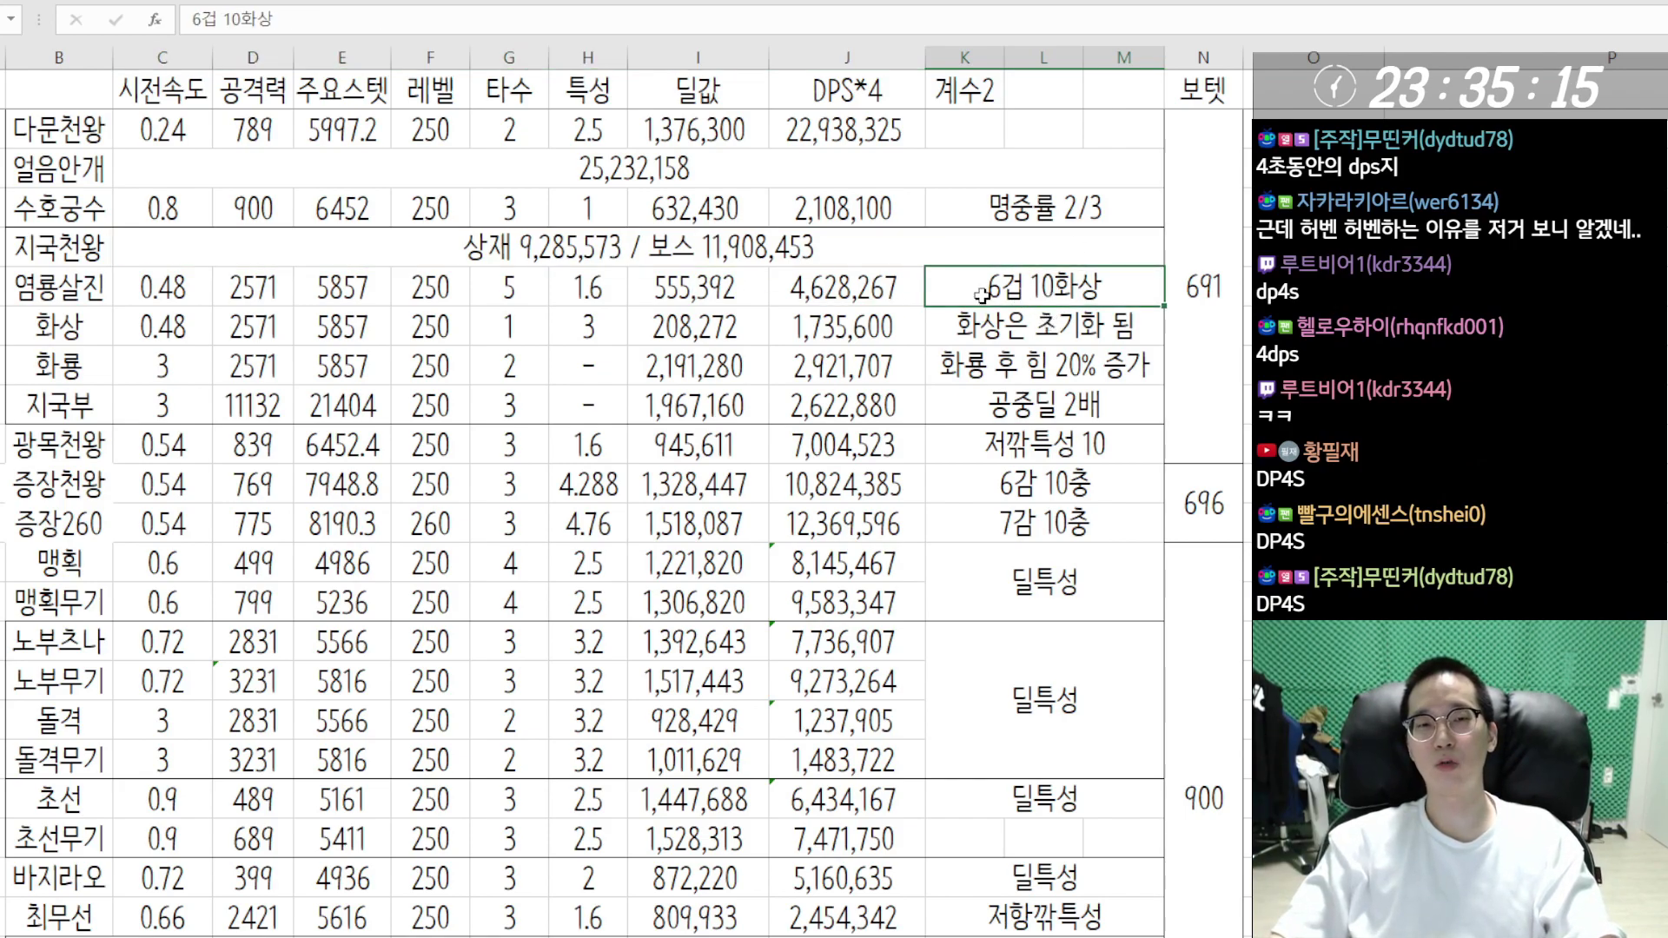
{"action": "left_click", "coordinate": [1040, 445]}
{"action": "left_click", "coordinate": [1045, 482]}
{"action": "left_click", "coordinate": [1086, 798]}
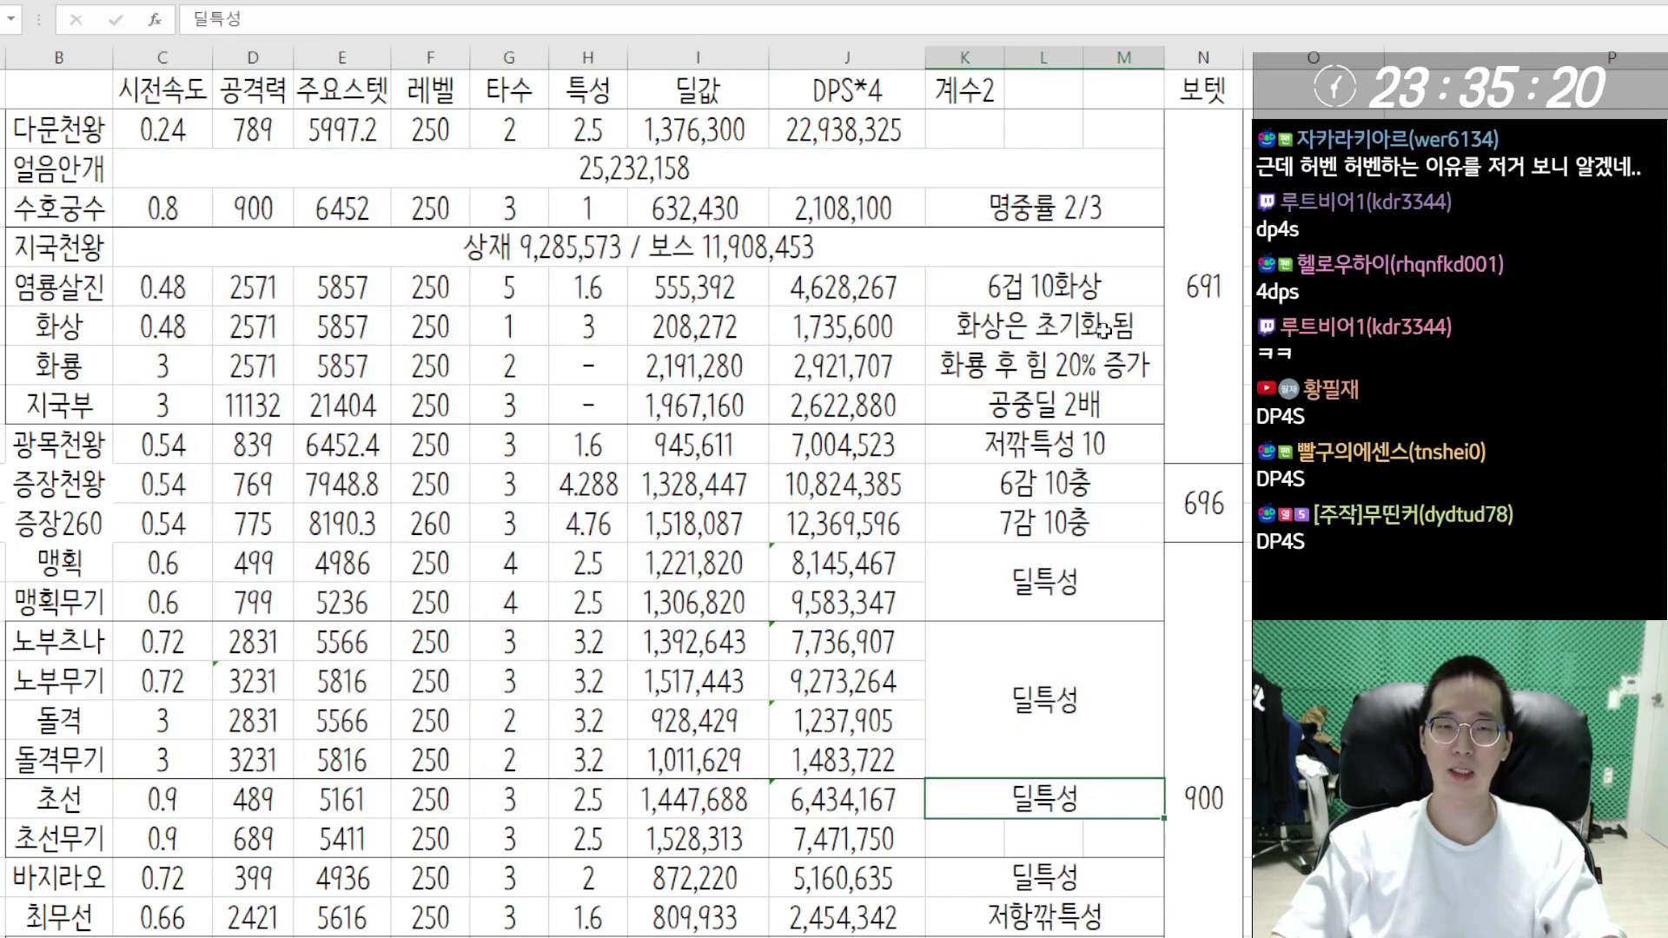
{"action": "left_click_drag", "start_coordinate": [1085, 271], "coordinate": [1042, 405]}
{"action": "left_click", "coordinate": [1042, 405]}
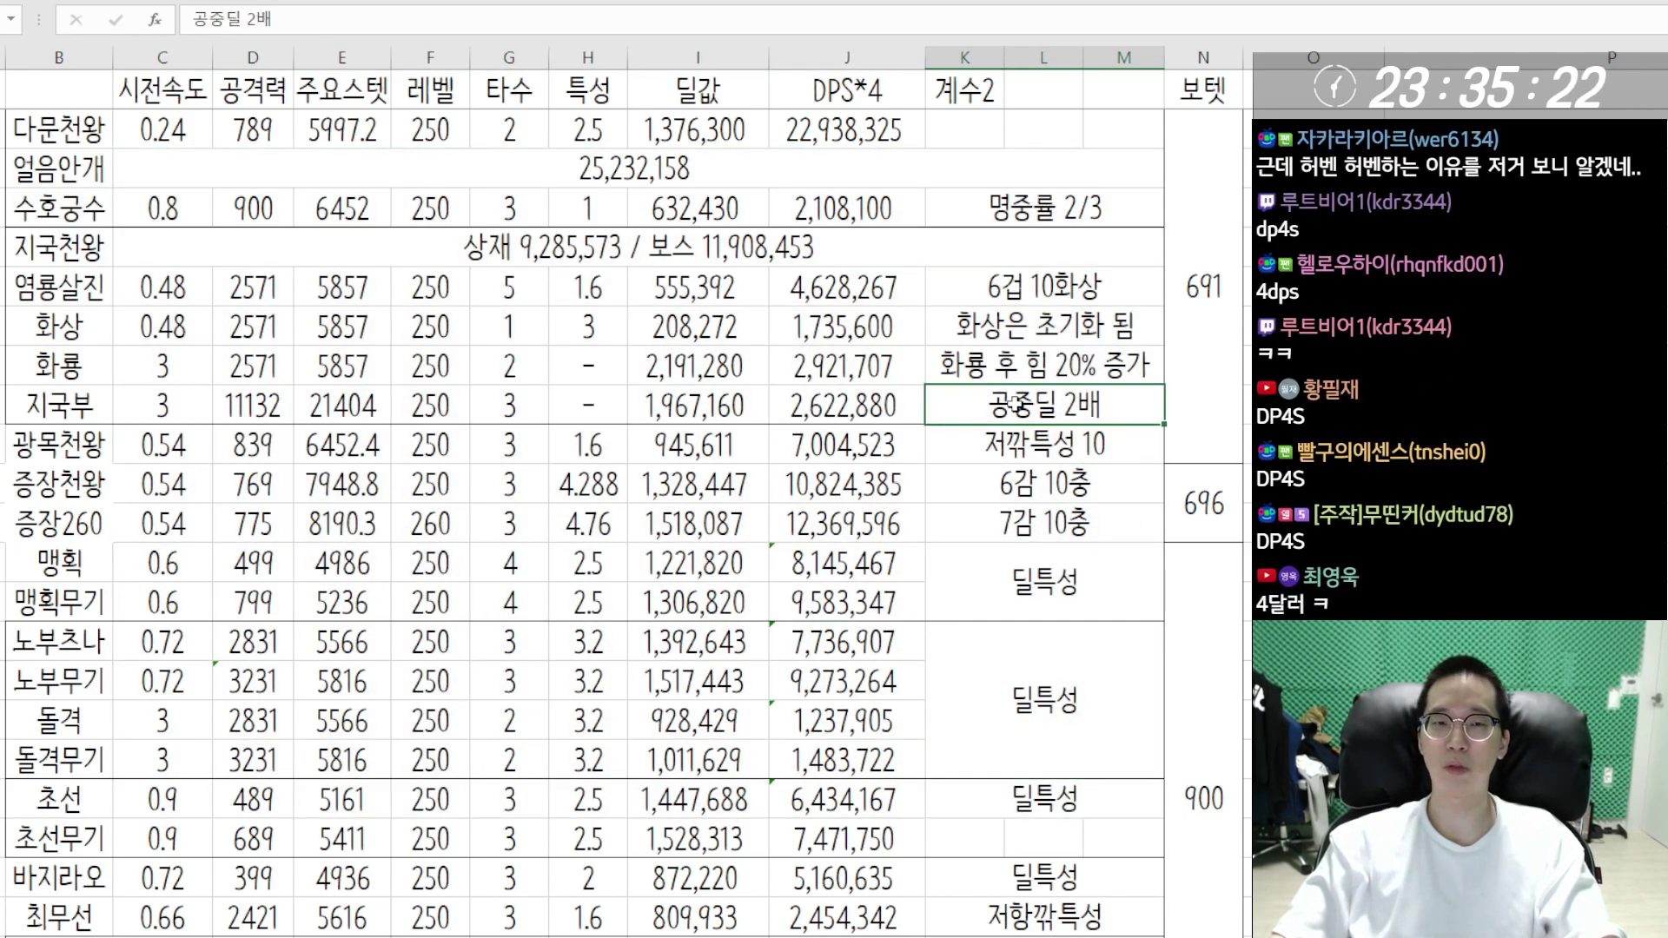
{"action": "left_click", "coordinate": [760, 253]}
{"action": "left_click", "coordinate": [1015, 363]}
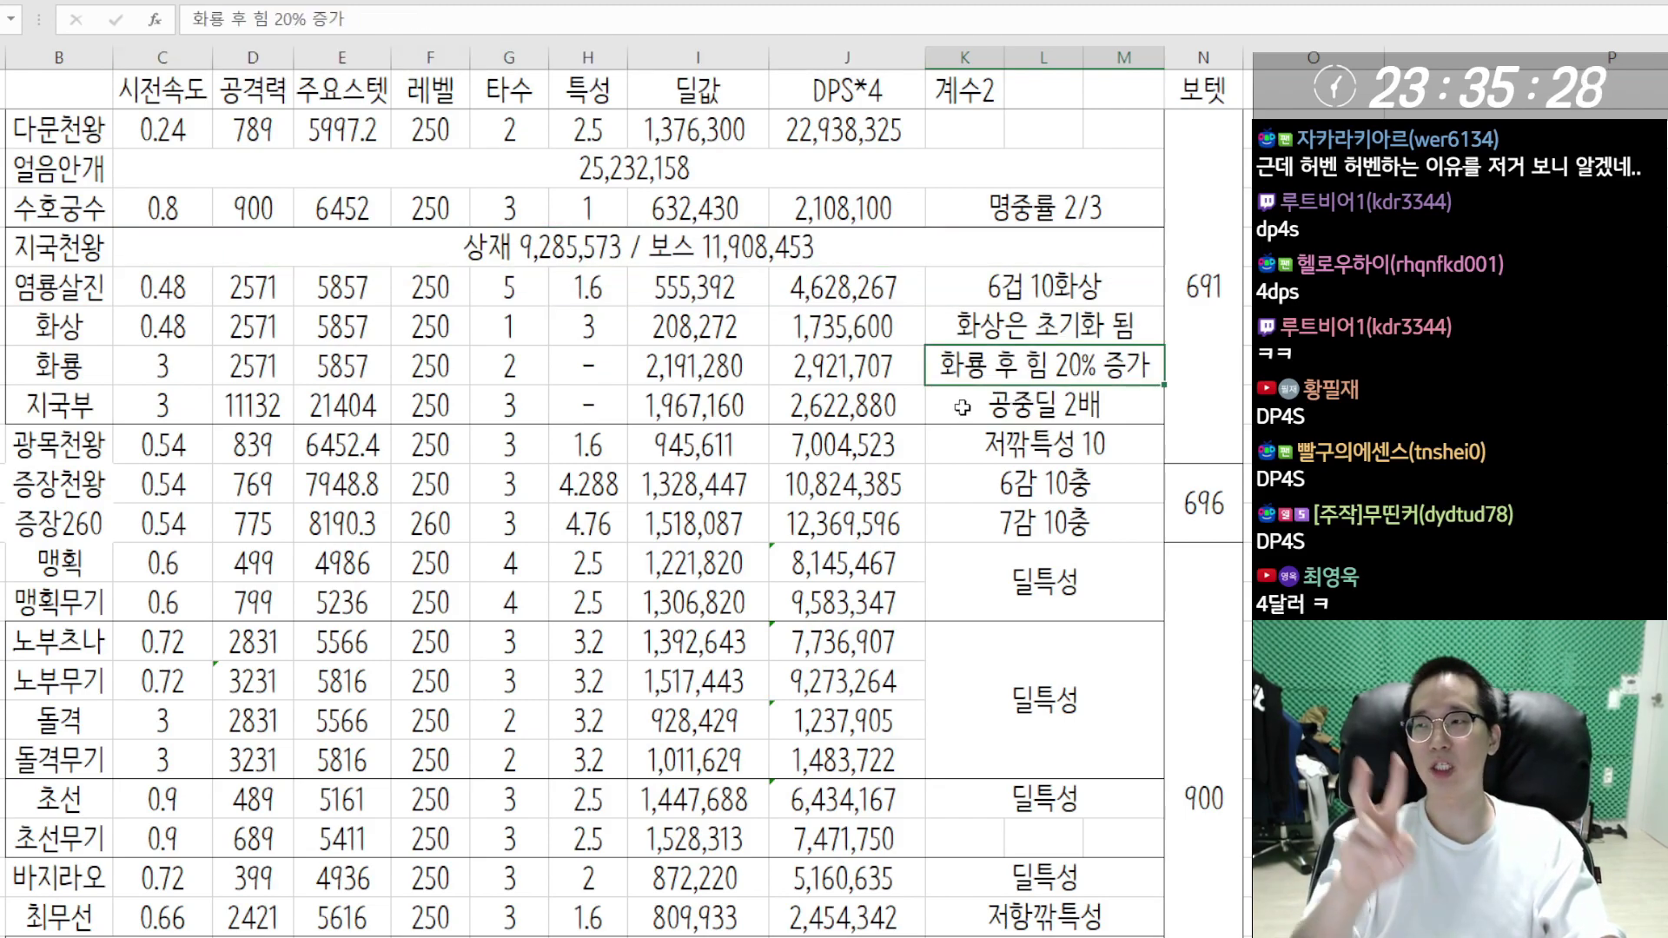
{"action": "left_click", "coordinate": [989, 405]}
{"action": "left_click", "coordinate": [1054, 374]}
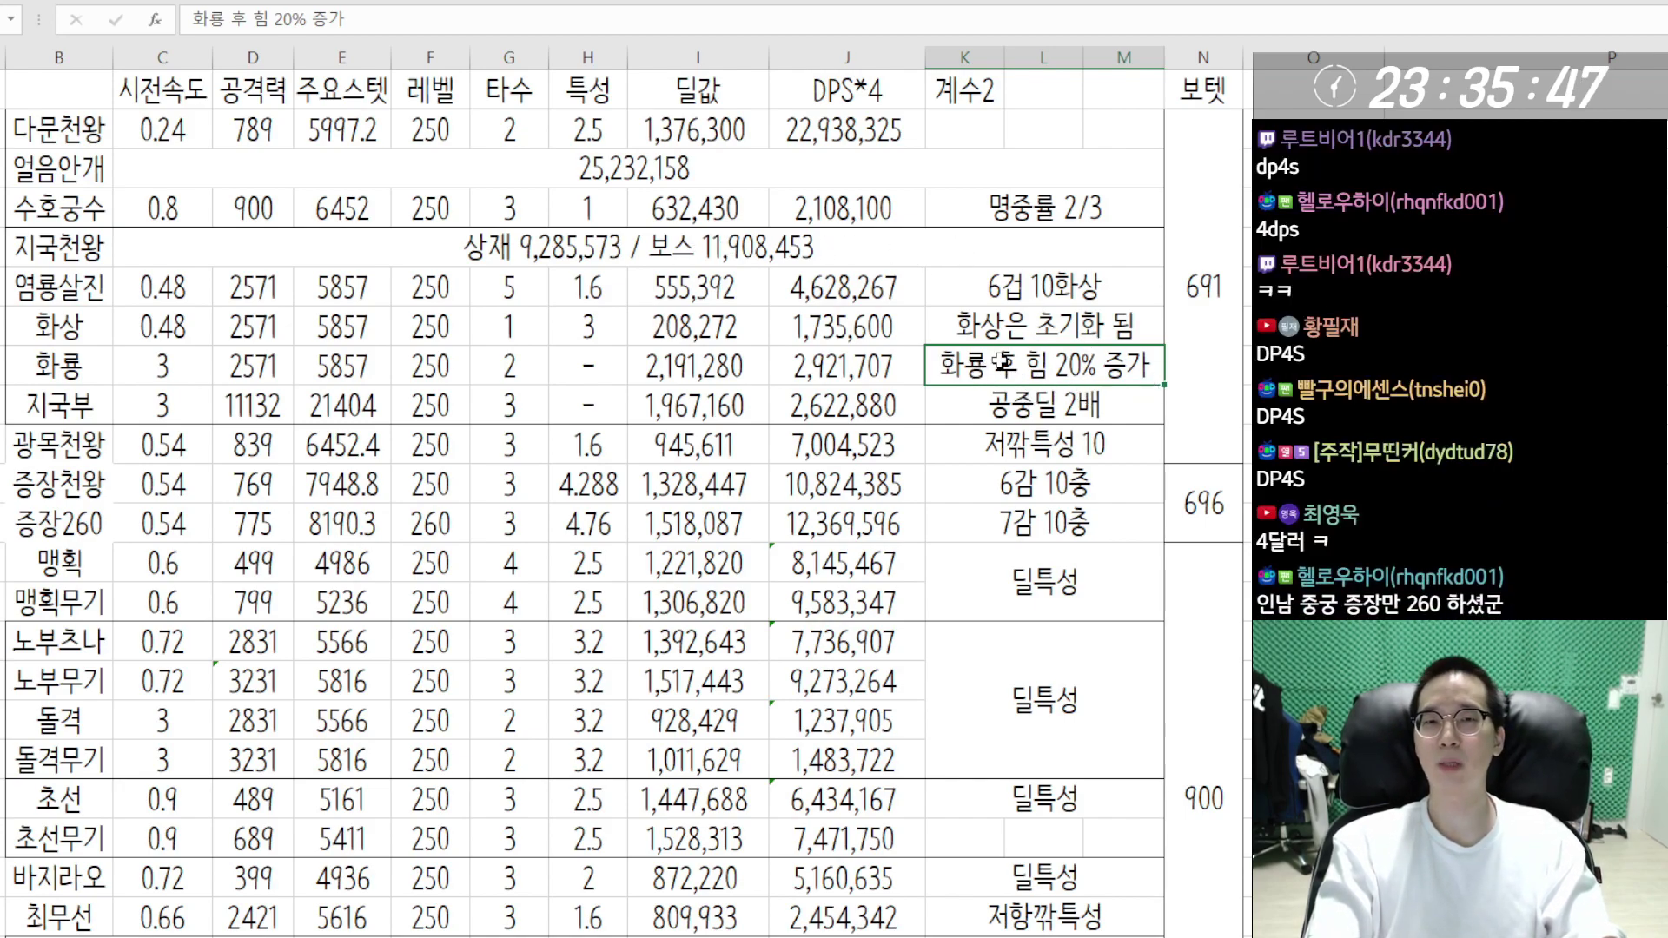
- Compare the DPS*4 formulas of 광목천왕, 증장천왕, 증장260 and 맹획, and check 광목천왕's 딜값
{"action": "scroll", "coordinate": [782, 347], "scroll_direction": "down", "scroll_amount": 1}
{"action": "left_click", "coordinate": [697, 326]}
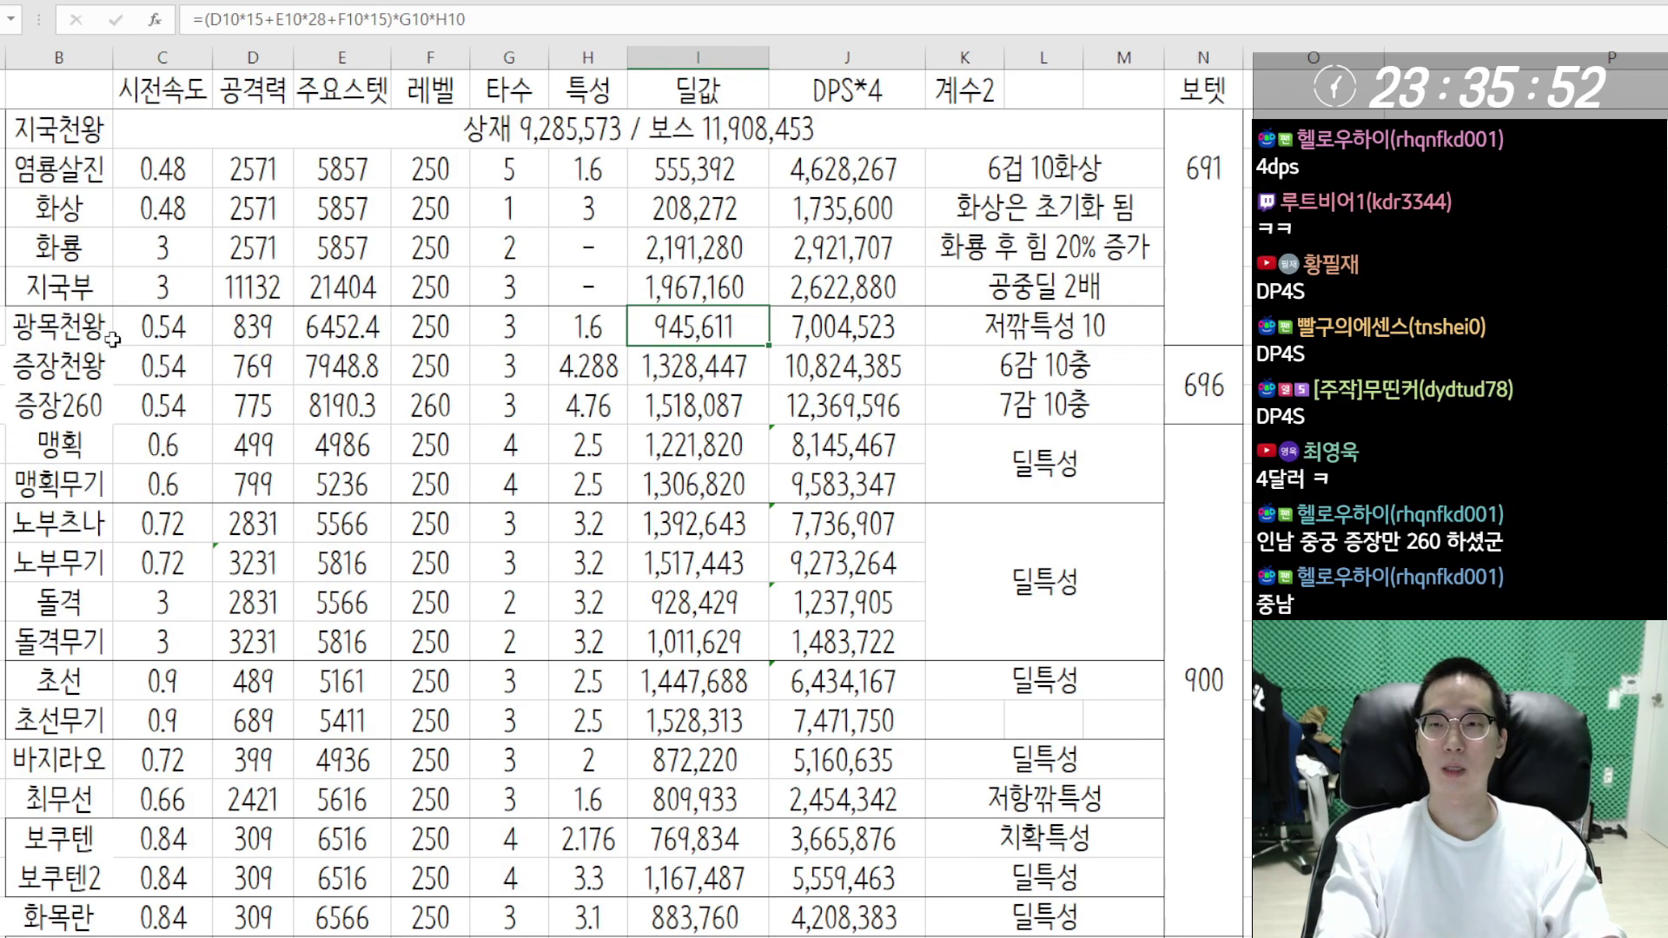
{"action": "left_click", "coordinate": [858, 329]}
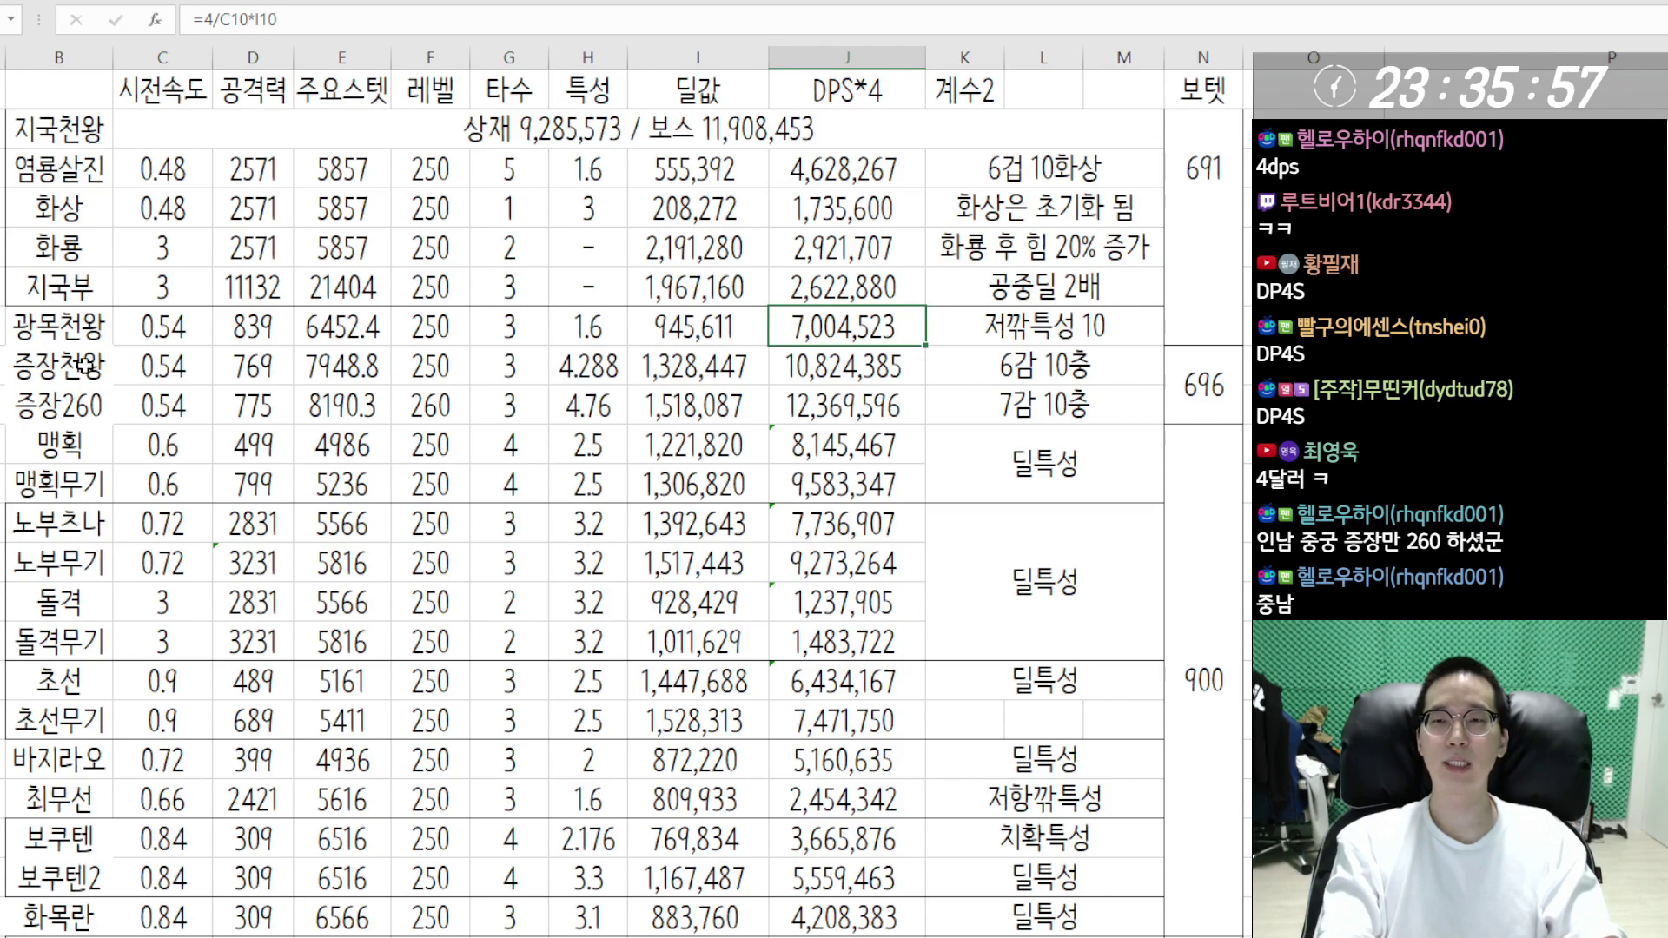
{"action": "left_click", "coordinate": [888, 370]}
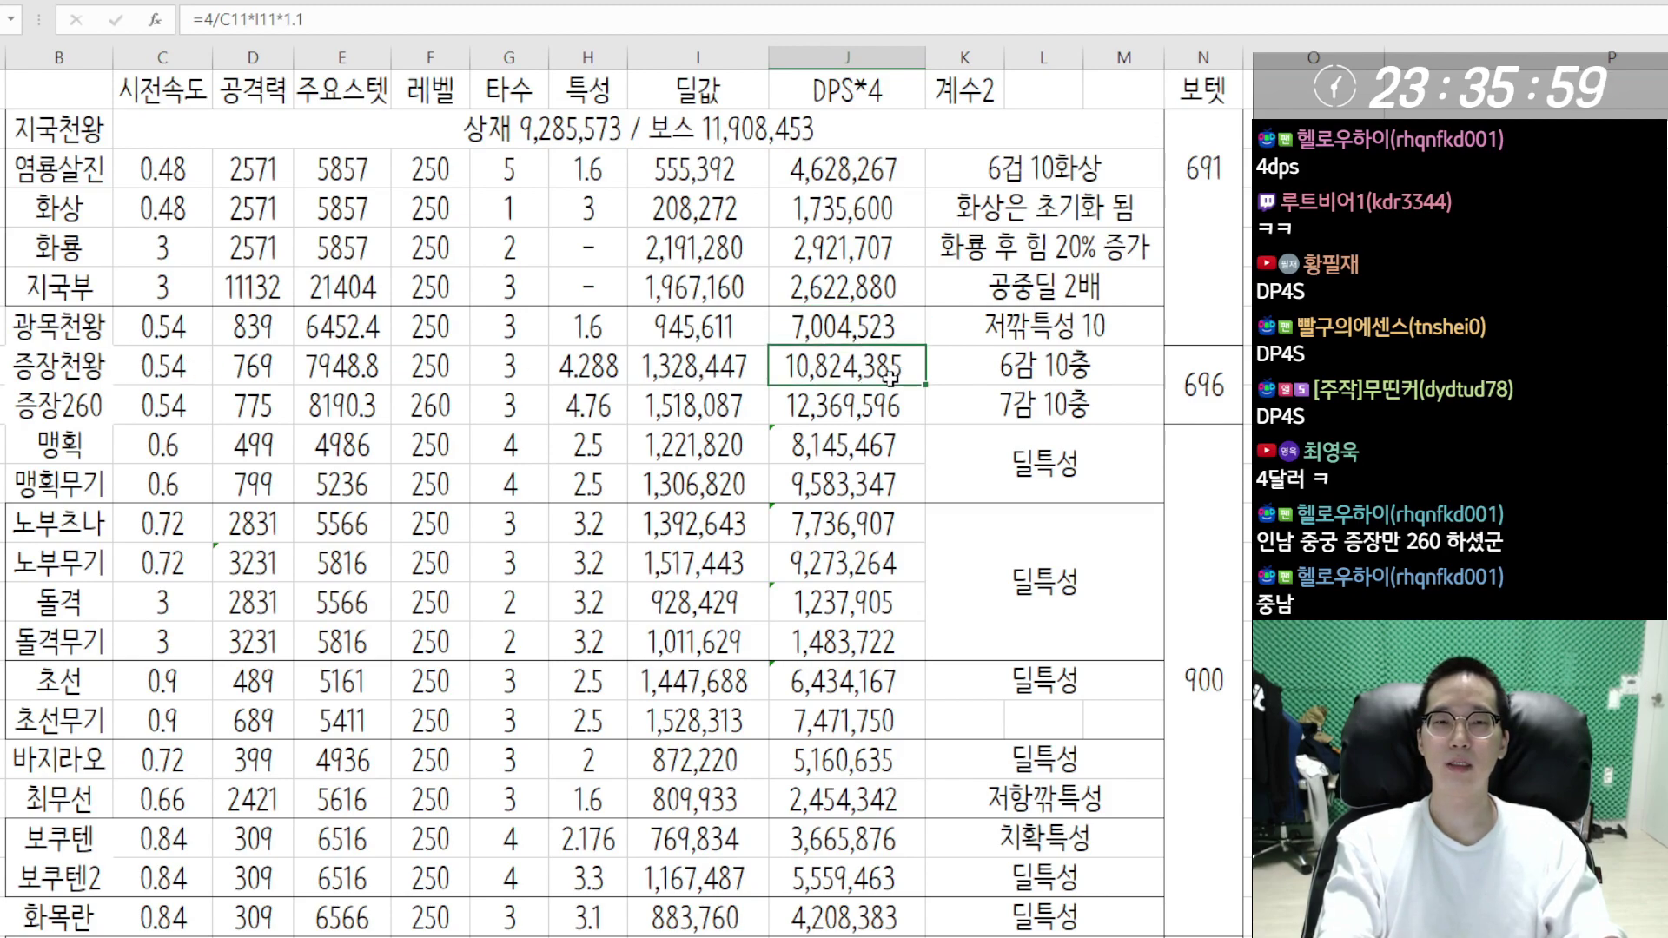
{"action": "left_click", "coordinate": [103, 406]}
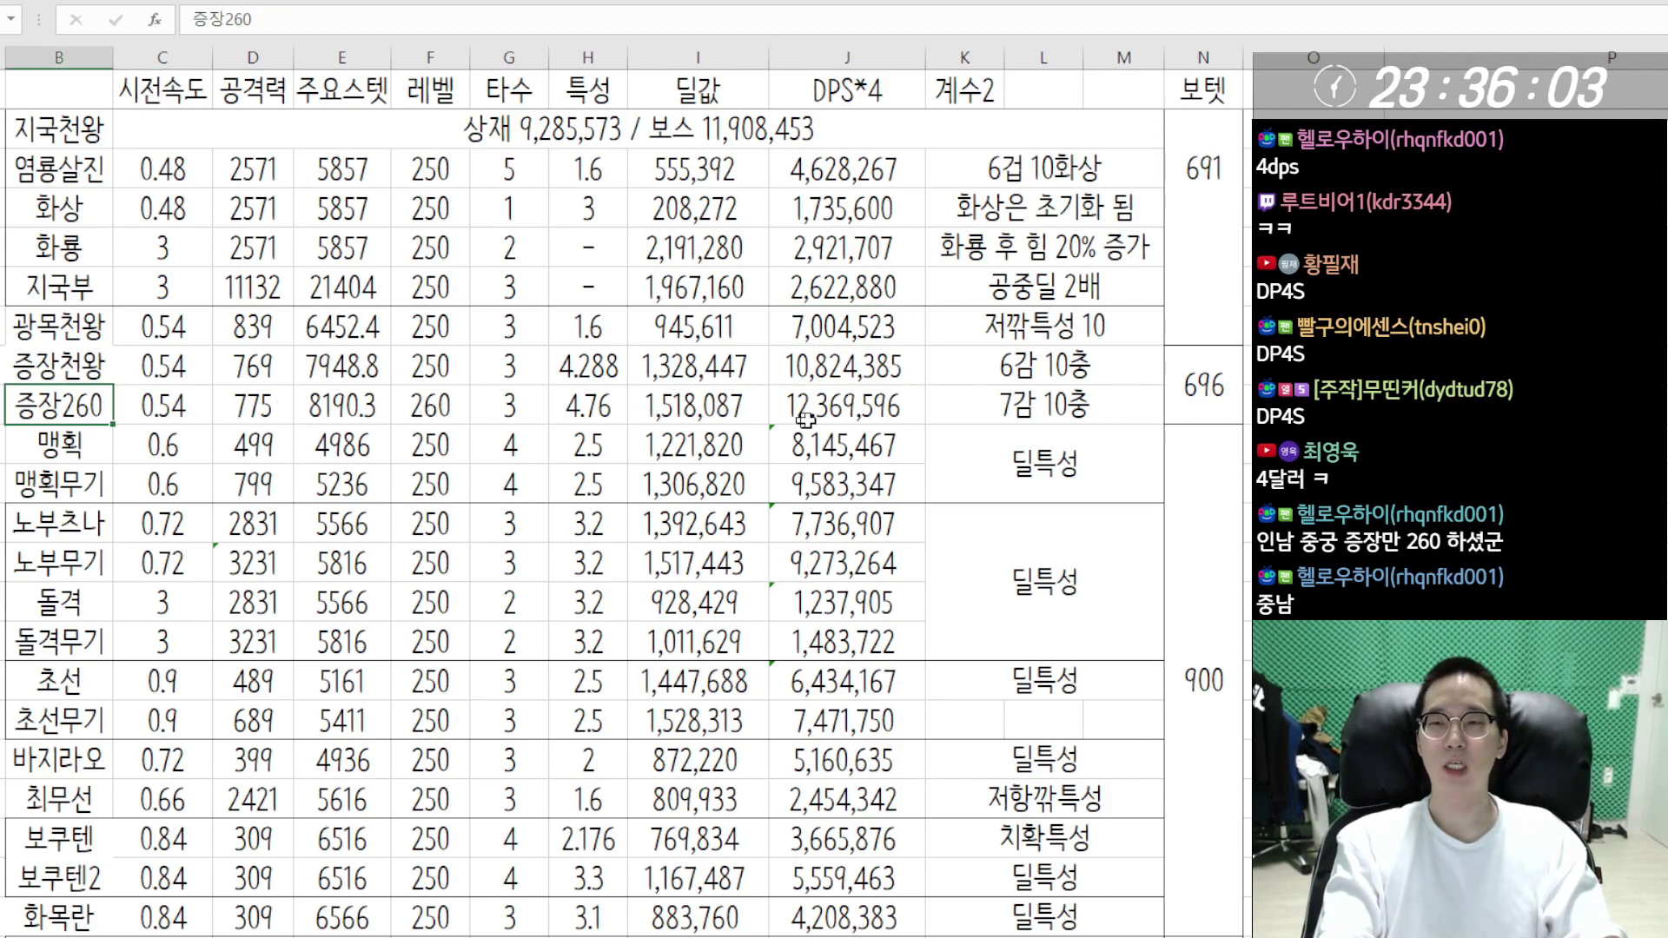
{"action": "left_click", "coordinate": [852, 412]}
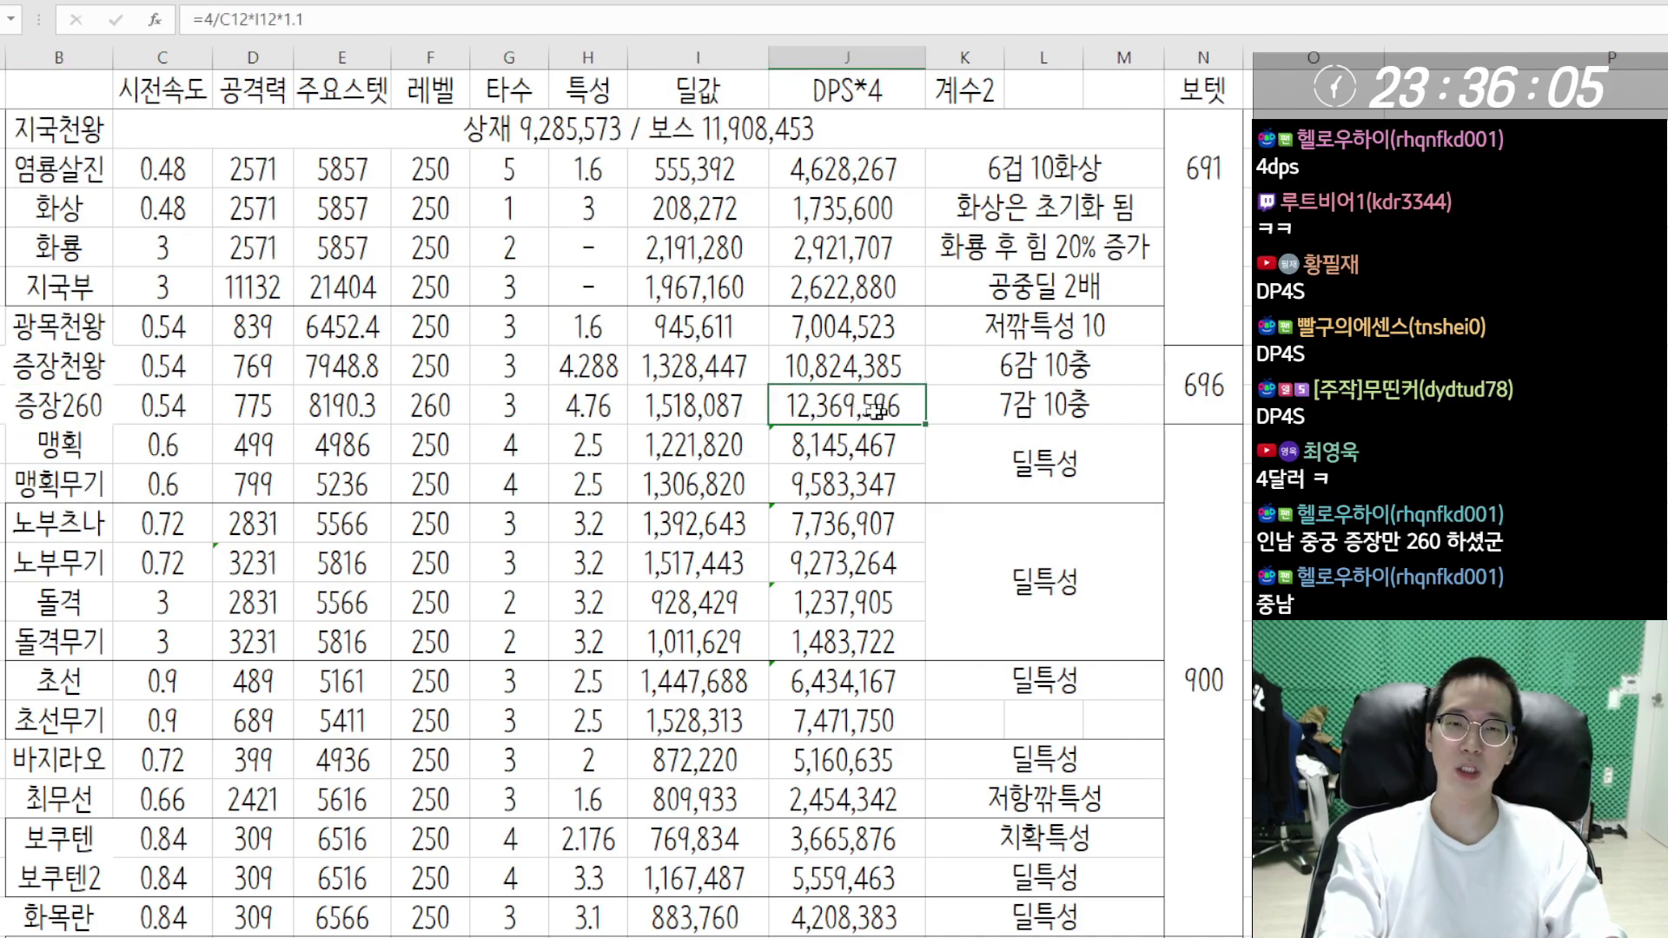
{"action": "left_click", "coordinate": [892, 450]}
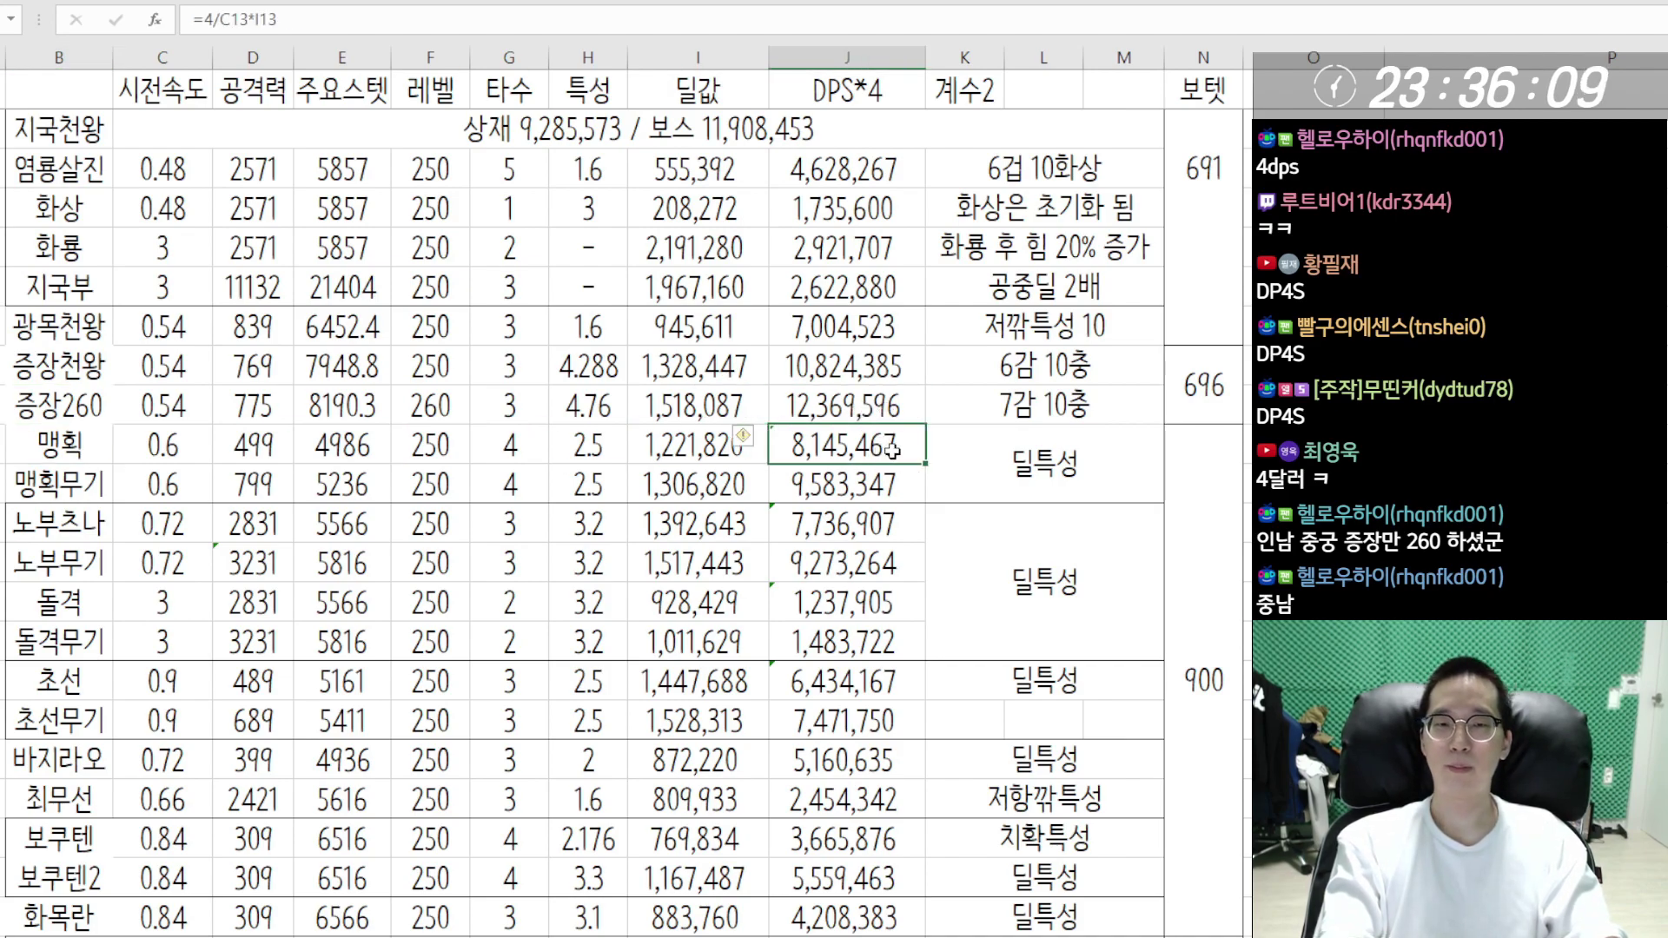
- Highlight 맹획무기's DPS*4 cell in yellow after checking its formula
{"action": "left_click", "coordinate": [104, 487]}
{"action": "left_click", "coordinate": [825, 491]}
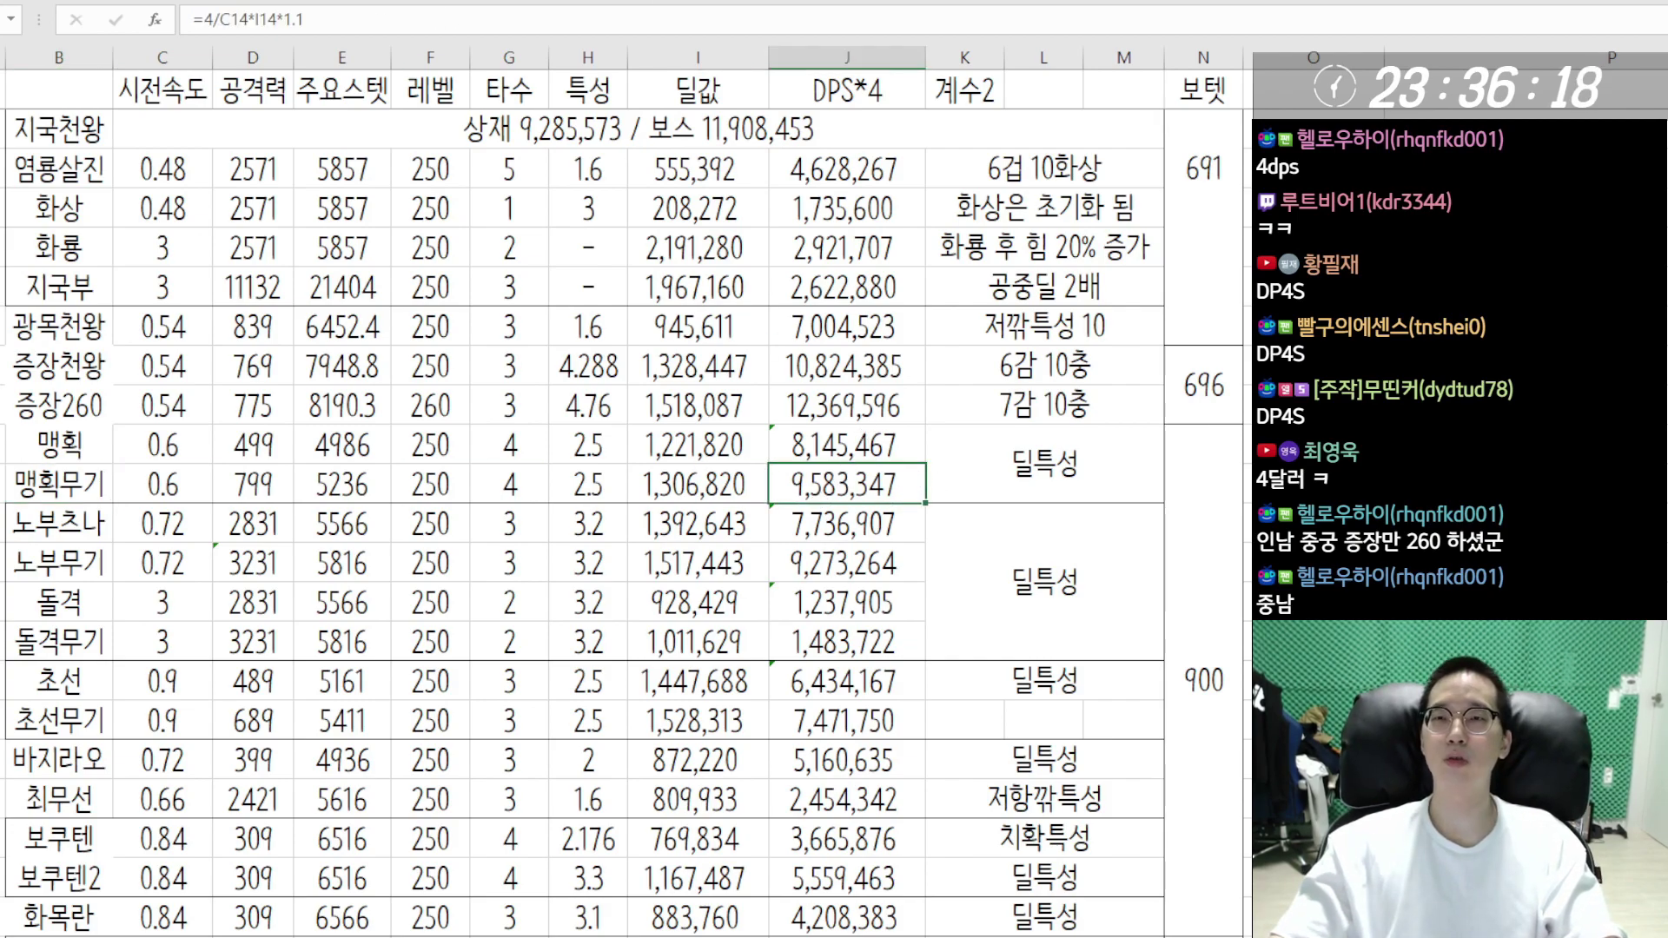
{"action": "key", "text": "F4"}
{"action": "left_click", "coordinate": [1001, 434]}
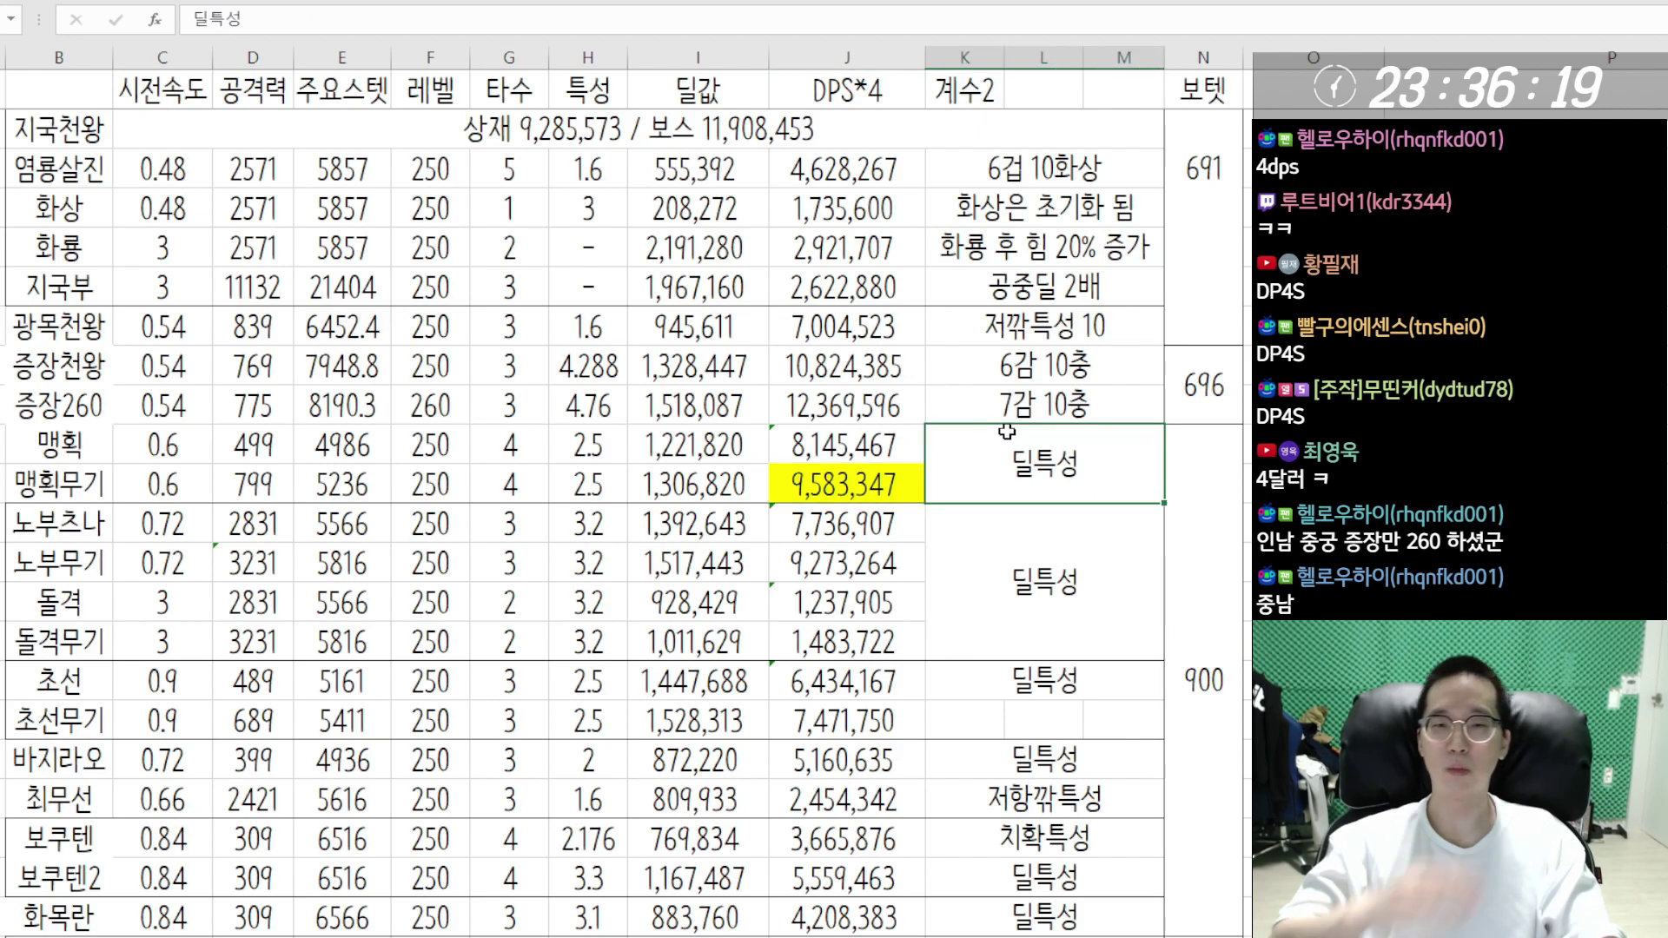
- Check 염룡살진's DPS*4 formula and compare the full 맹획무기 row with the 군다리2 row
{"action": "left_click", "coordinate": [886, 103]}
{"action": "key", "text": "Down"}
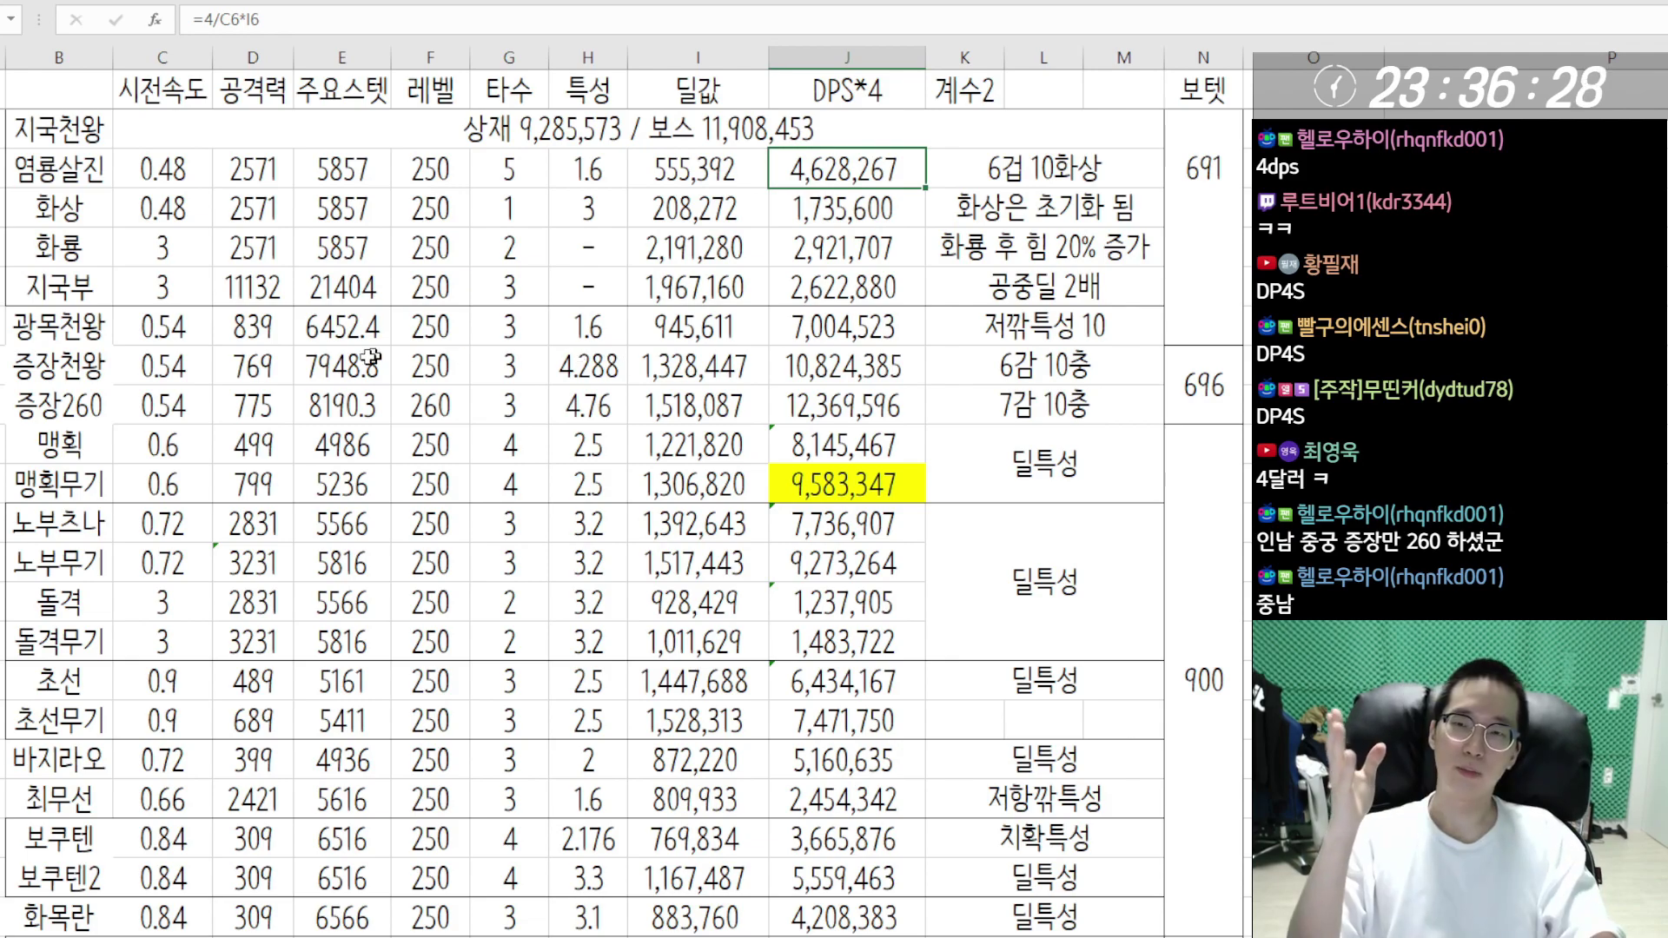
{"action": "left_click", "coordinate": [74, 480]}
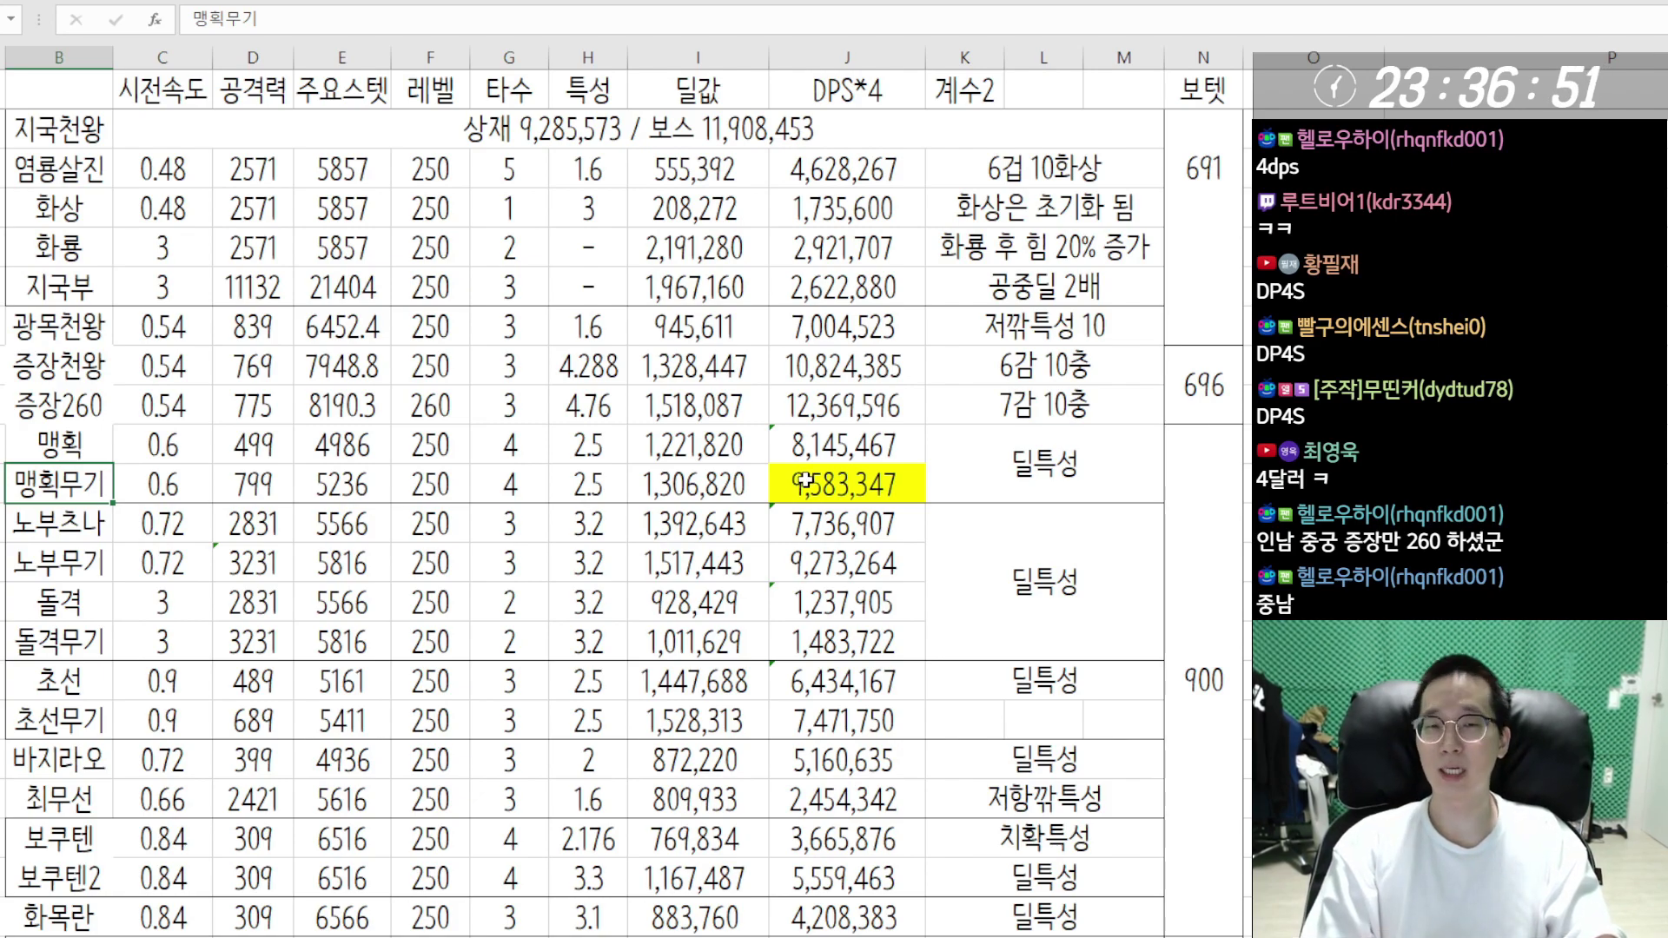
{"action": "left_click_drag", "start_coordinate": [76, 476], "coordinate": [842, 500]}
{"action": "scroll", "coordinate": [871, 485], "scroll_direction": "down", "scroll_amount": 2}
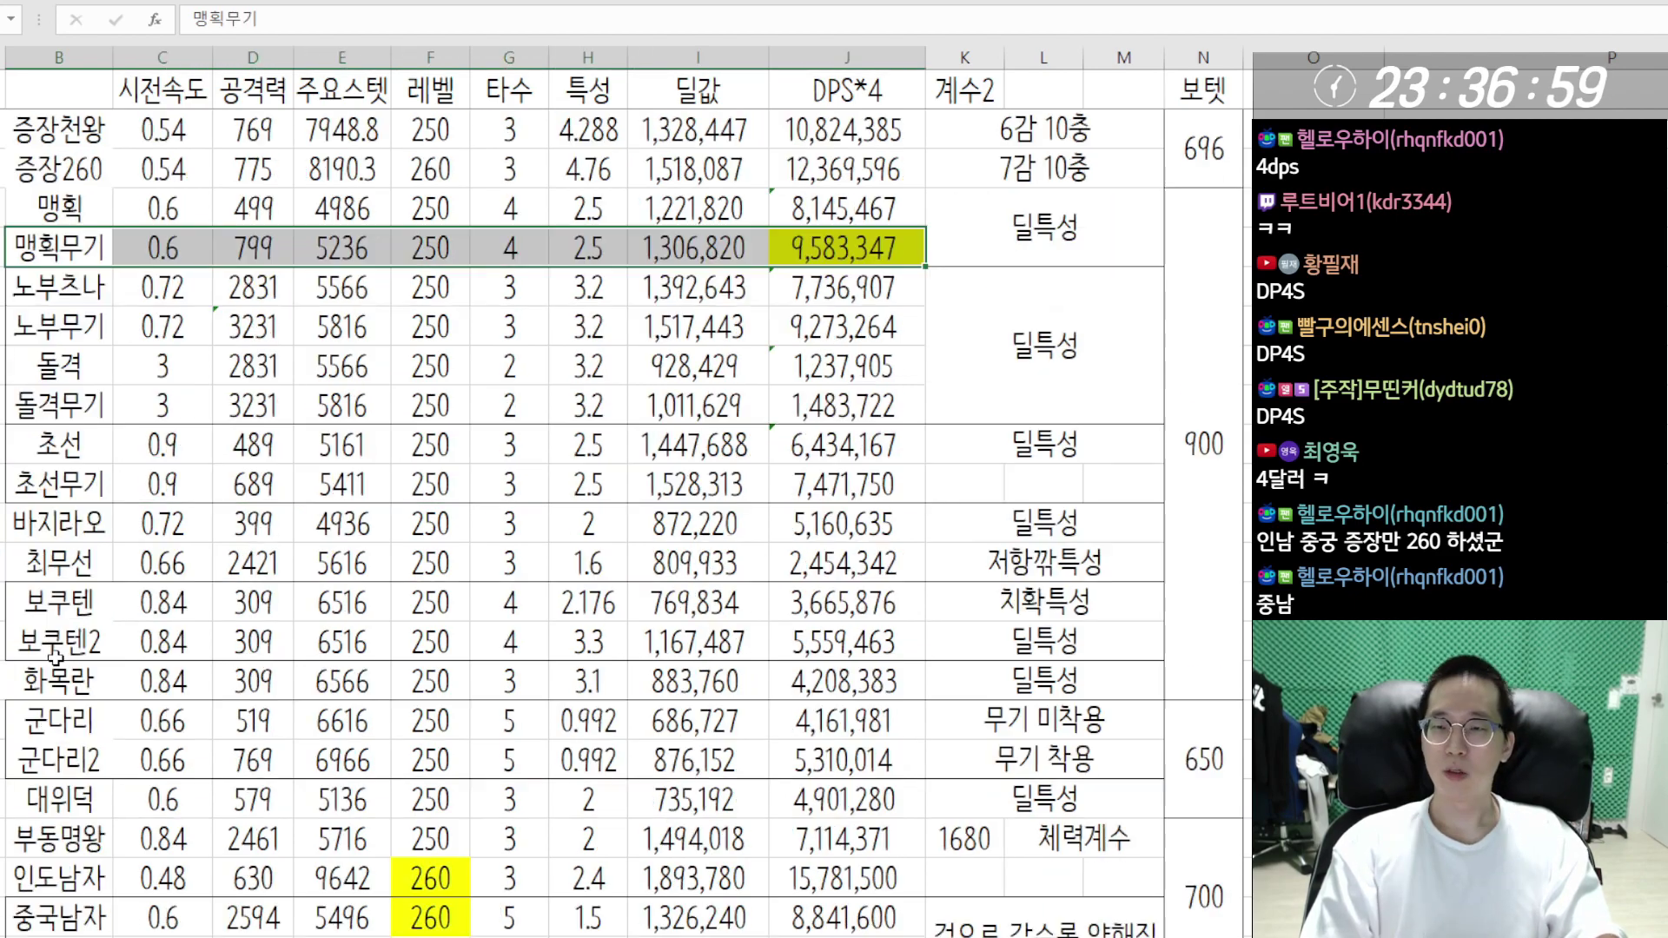
{"action": "left_click", "coordinate": [916, 754]}
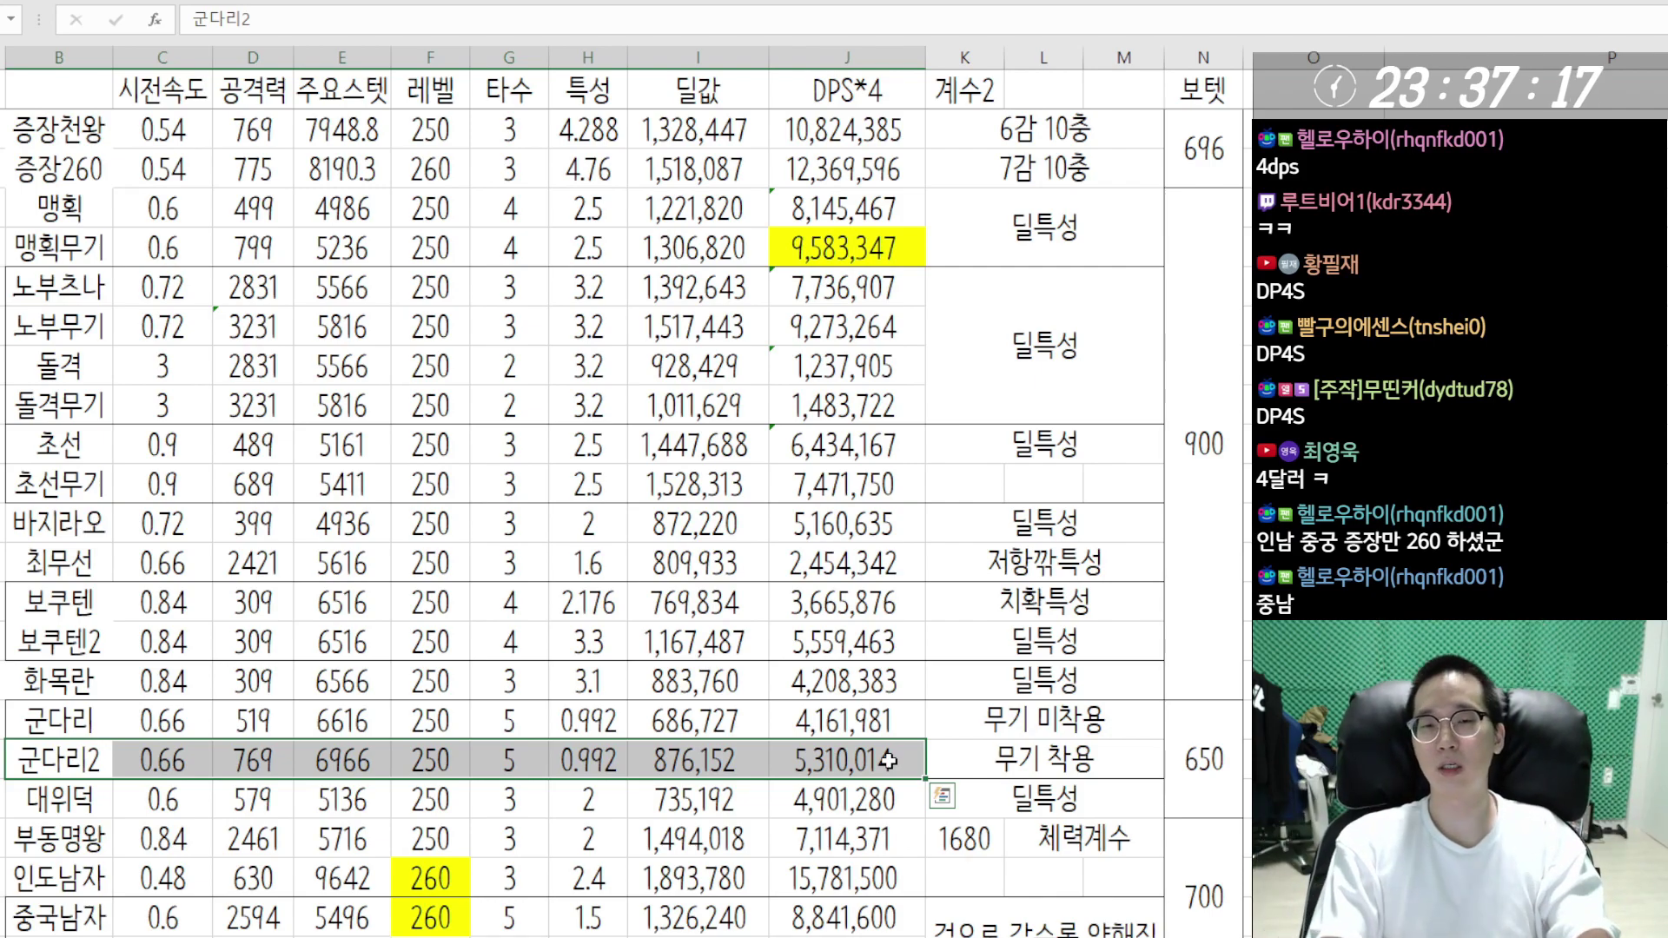
- Clear the yellow highlight from 맹획무기's DPS*4 cell and compare the 맹획 and 노부츠나 DPS*4 values
{"action": "left_click", "coordinate": [839, 251]}
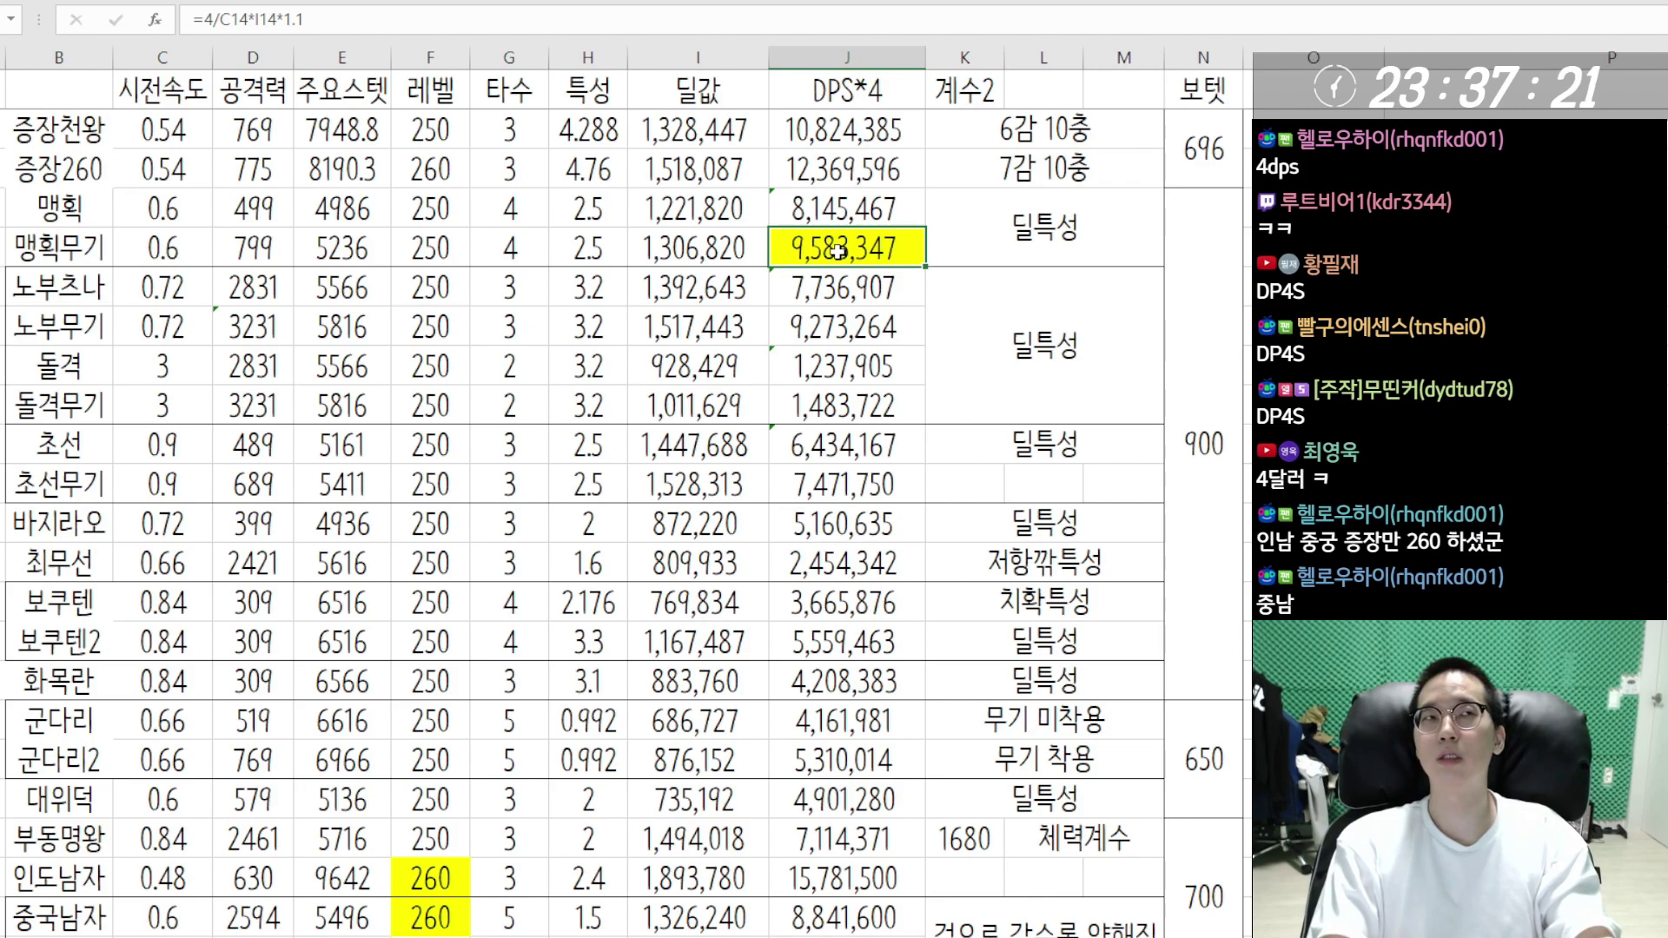
{"action": "left_click", "coordinate": [814, 327]}
{"action": "left_click_drag", "start_coordinate": [52, 287], "coordinate": [599, 286]}
{"action": "left_click", "coordinate": [860, 278]}
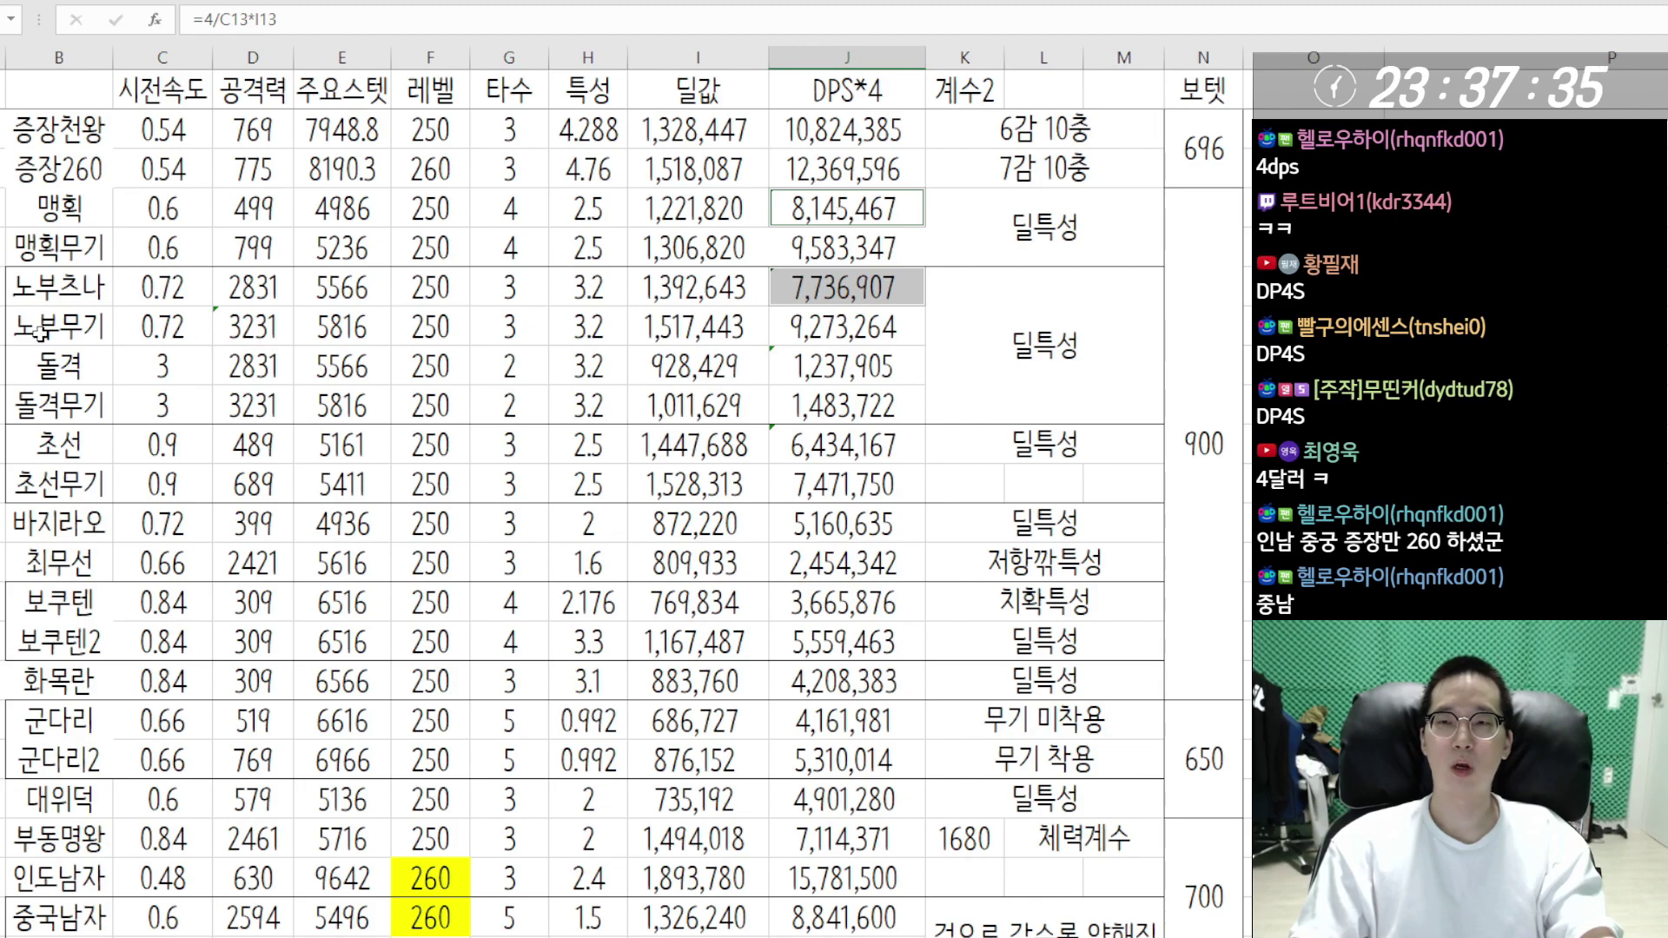
- Inspect the DPS*4 formulas of 노부무기, 돌격 and 돌격무기, comparing the weapon versions with 맹획무기
{"action": "left_click", "coordinate": [111, 335]}
{"action": "left_click", "coordinate": [869, 332]}
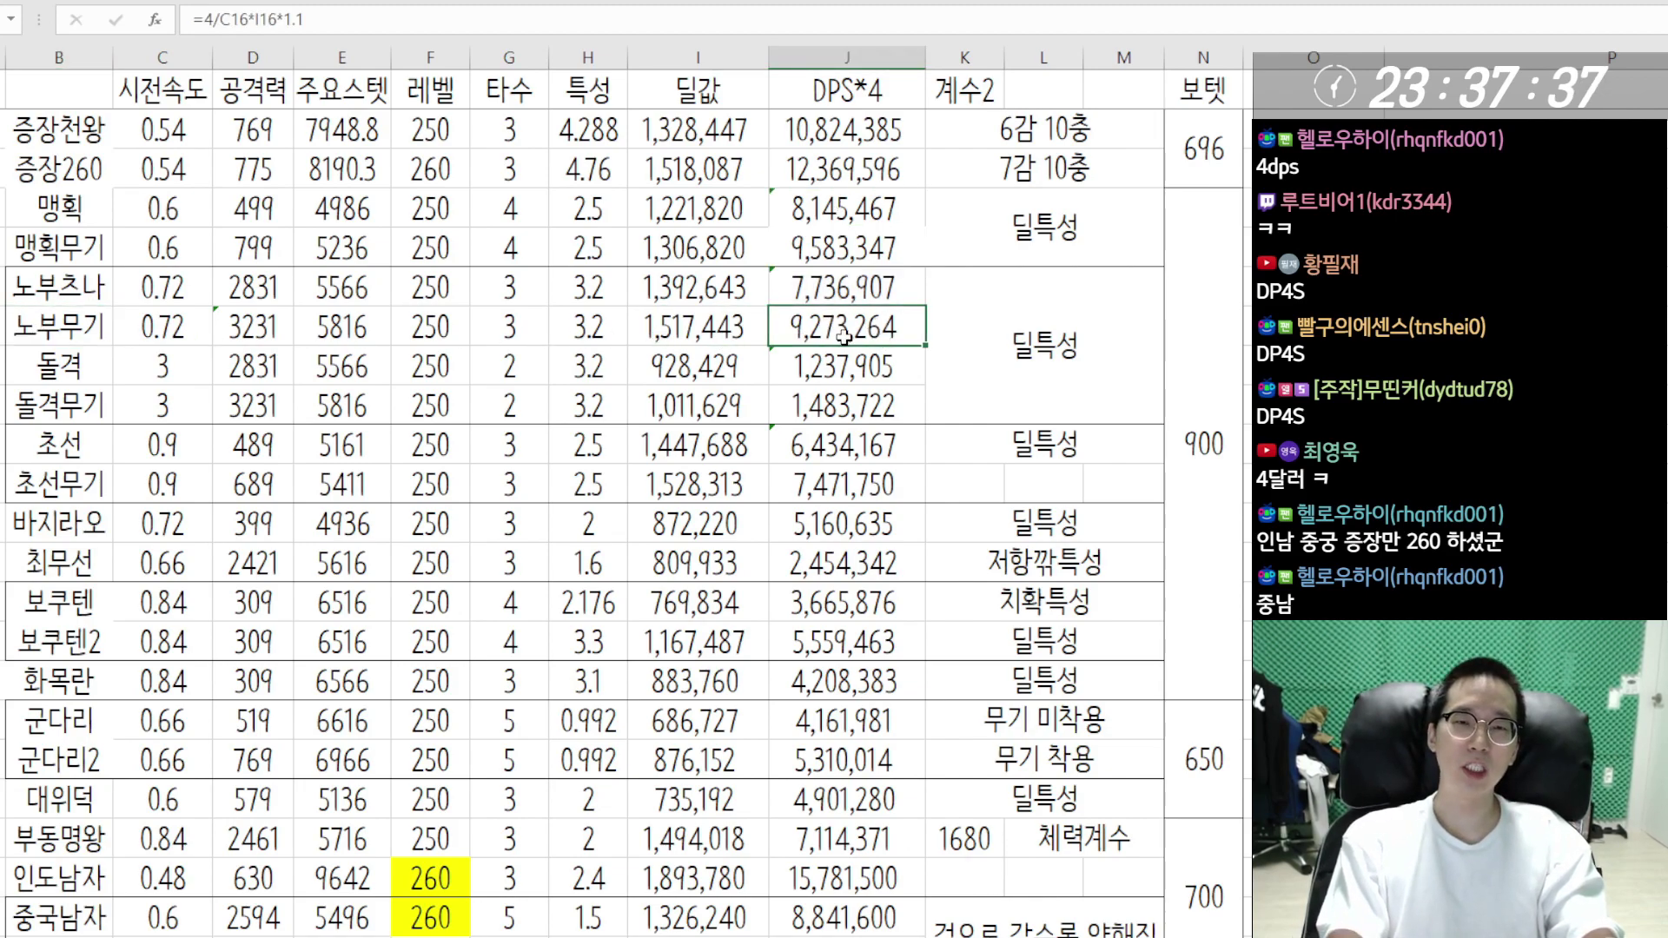
{"action": "left_click", "coordinate": [905, 356]}
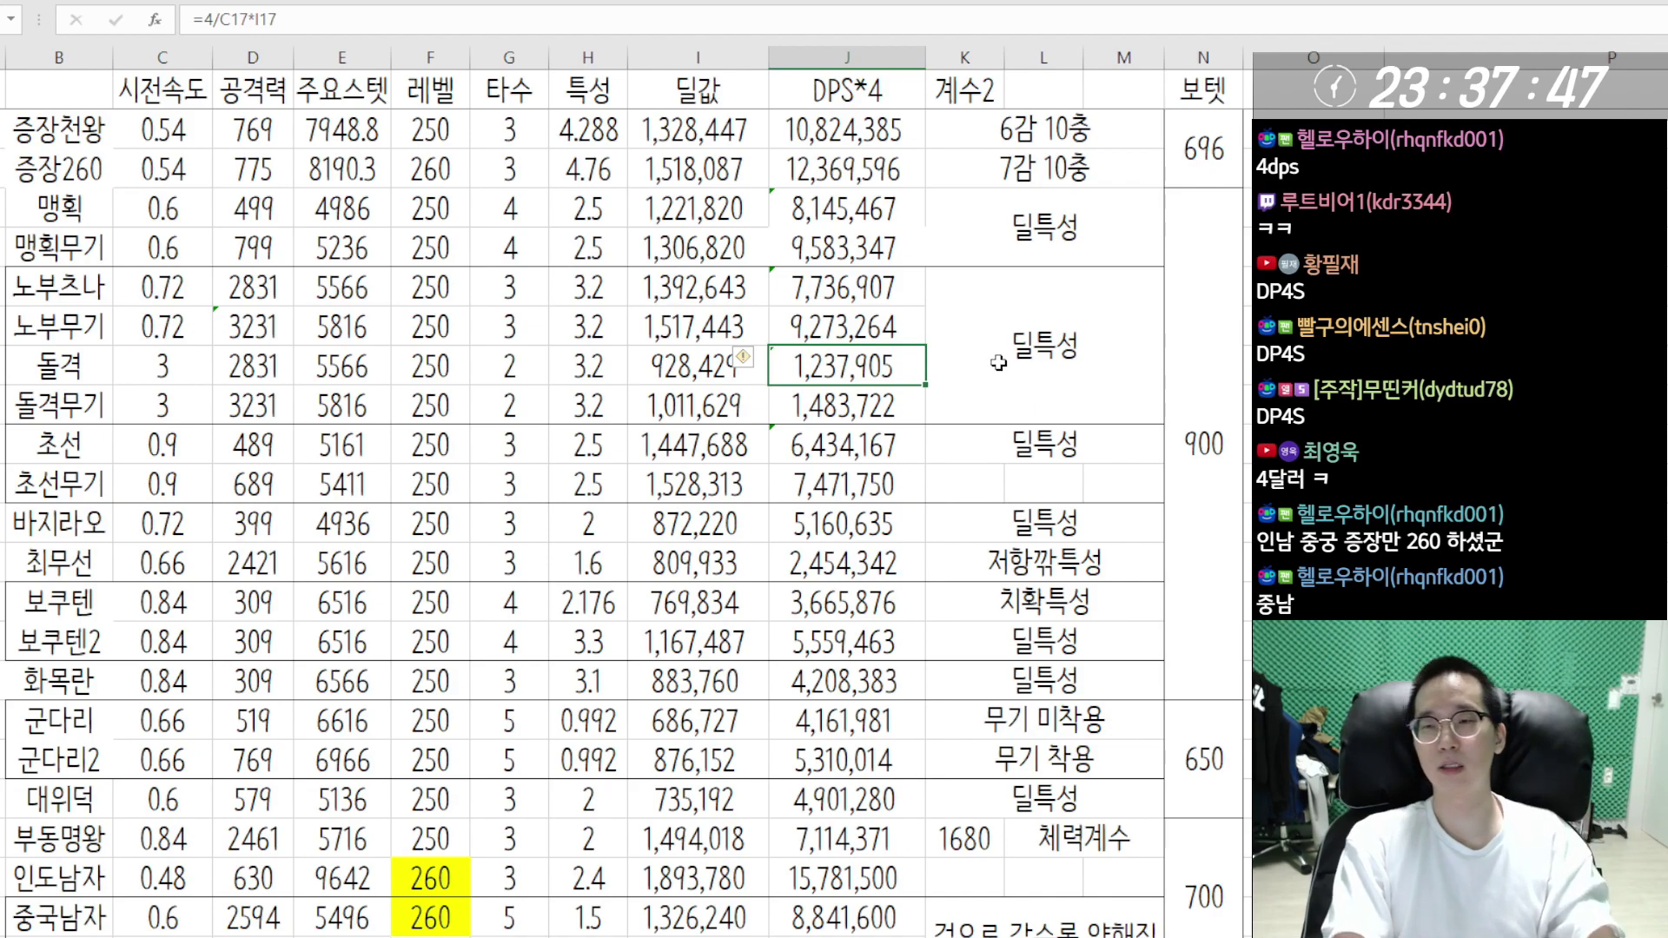
{"action": "left_click", "coordinate": [54, 375]}
{"action": "left_click_drag", "start_coordinate": [847, 406], "coordinate": [847, 287]}
{"action": "left_click", "coordinate": [97, 380]}
{"action": "left_click", "coordinate": [137, 371]}
{"action": "left_click", "coordinate": [846, 366]}
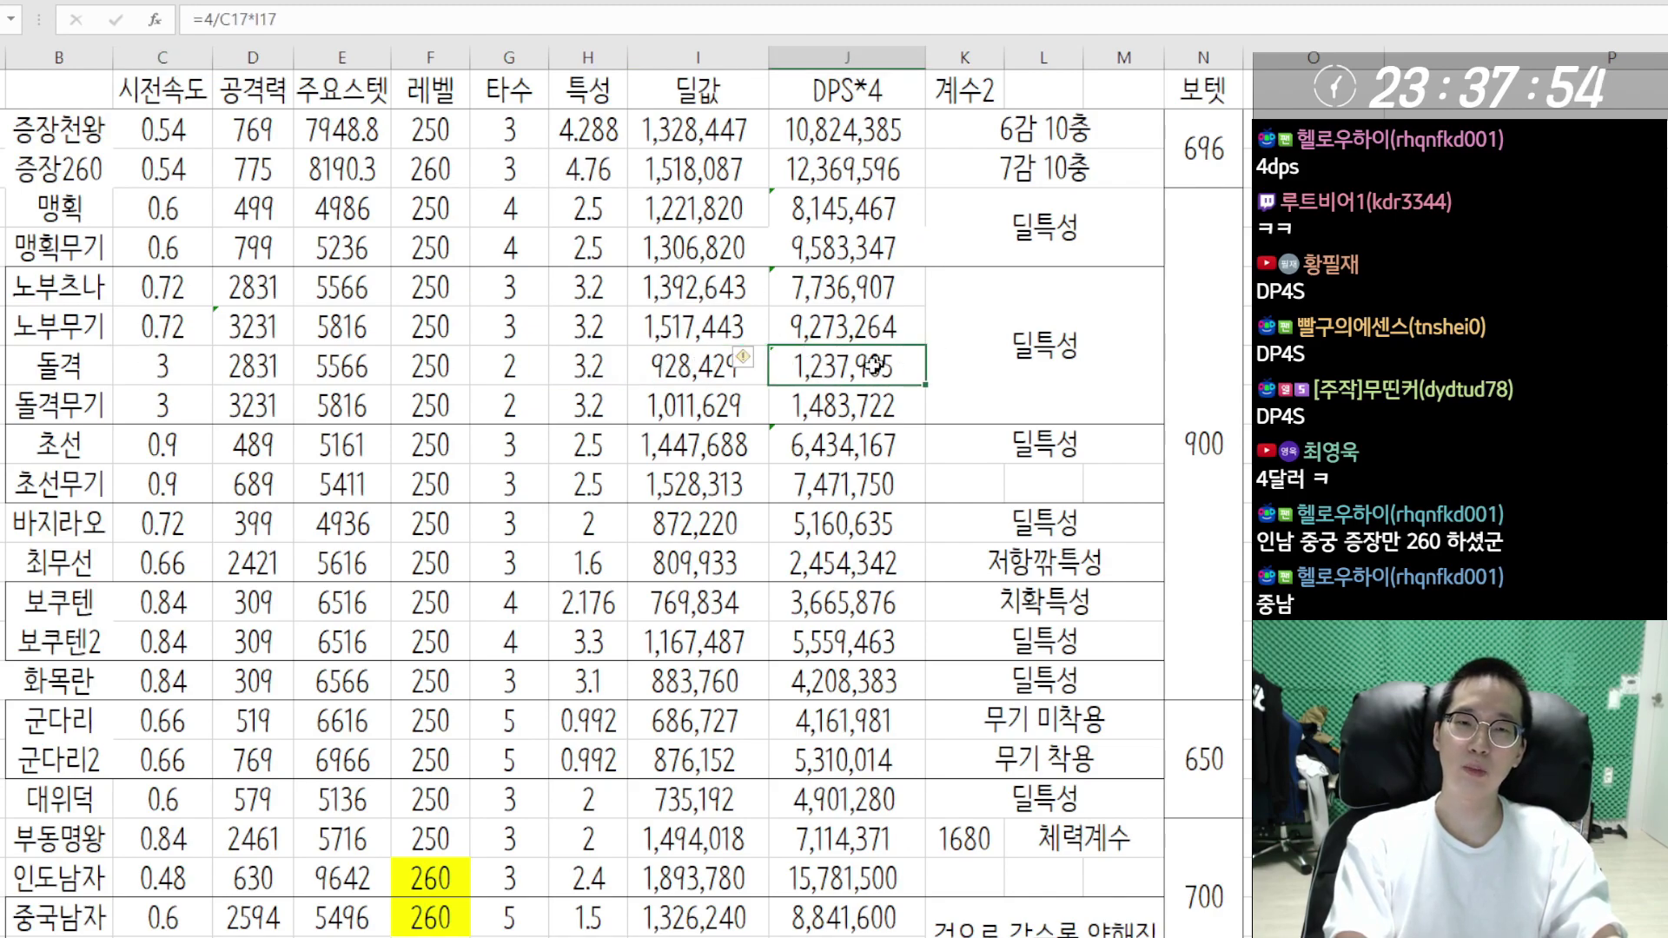
{"action": "left_click", "coordinate": [830, 416]}
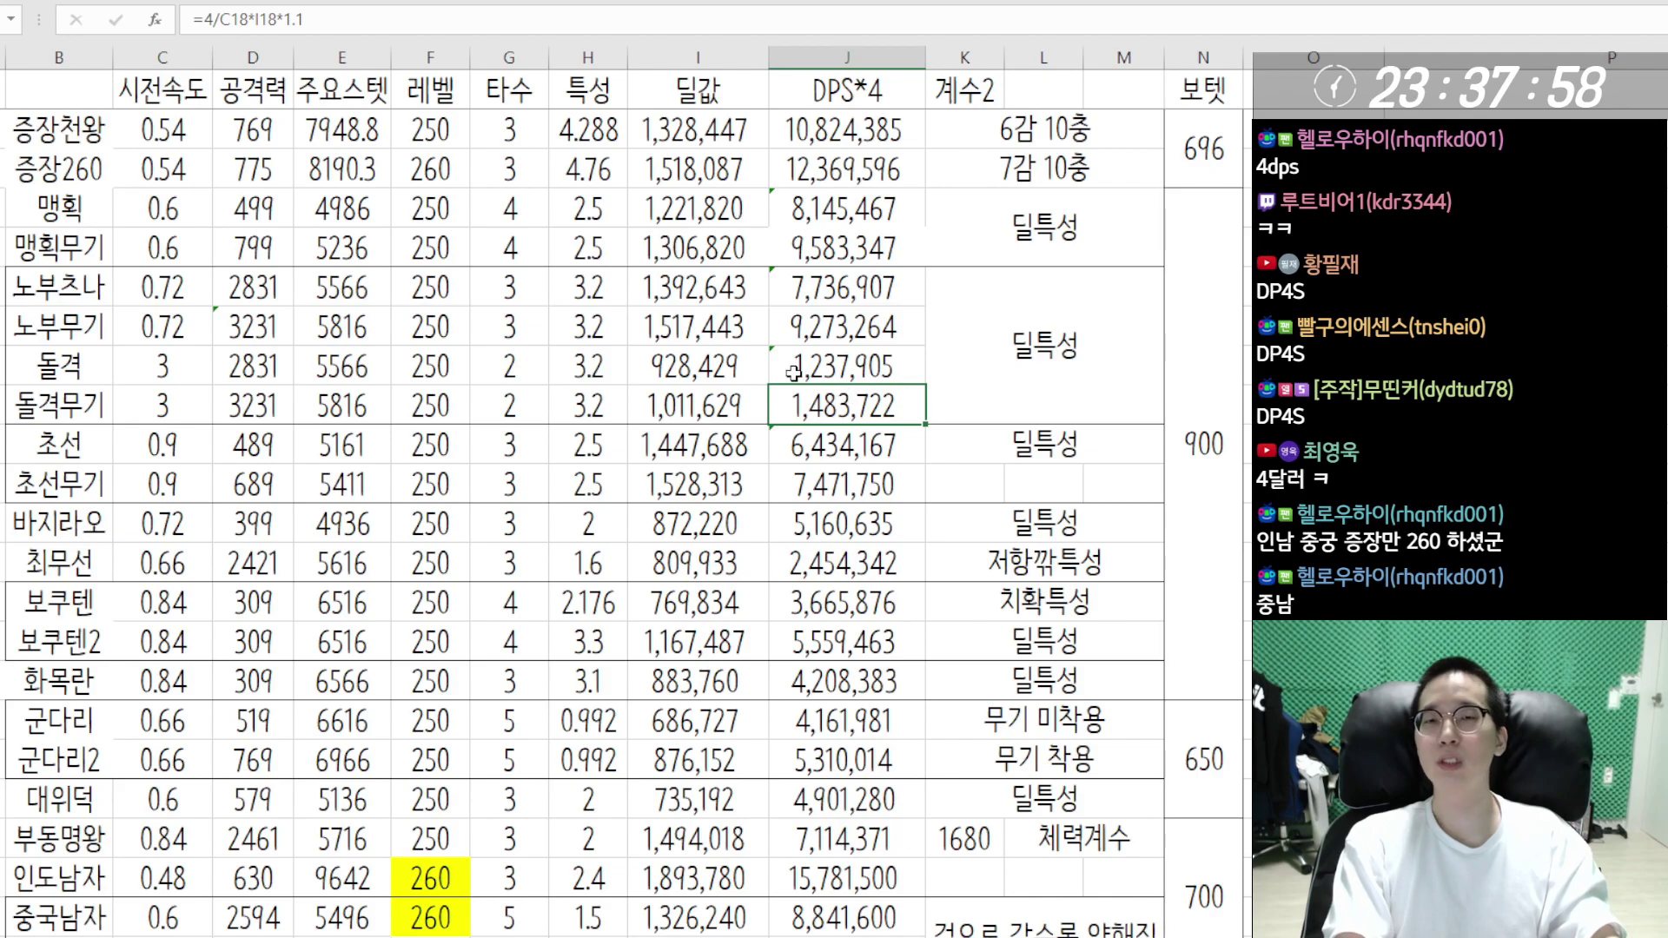
{"action": "left_click", "coordinate": [821, 243]}
{"action": "left_click", "coordinate": [818, 406]}
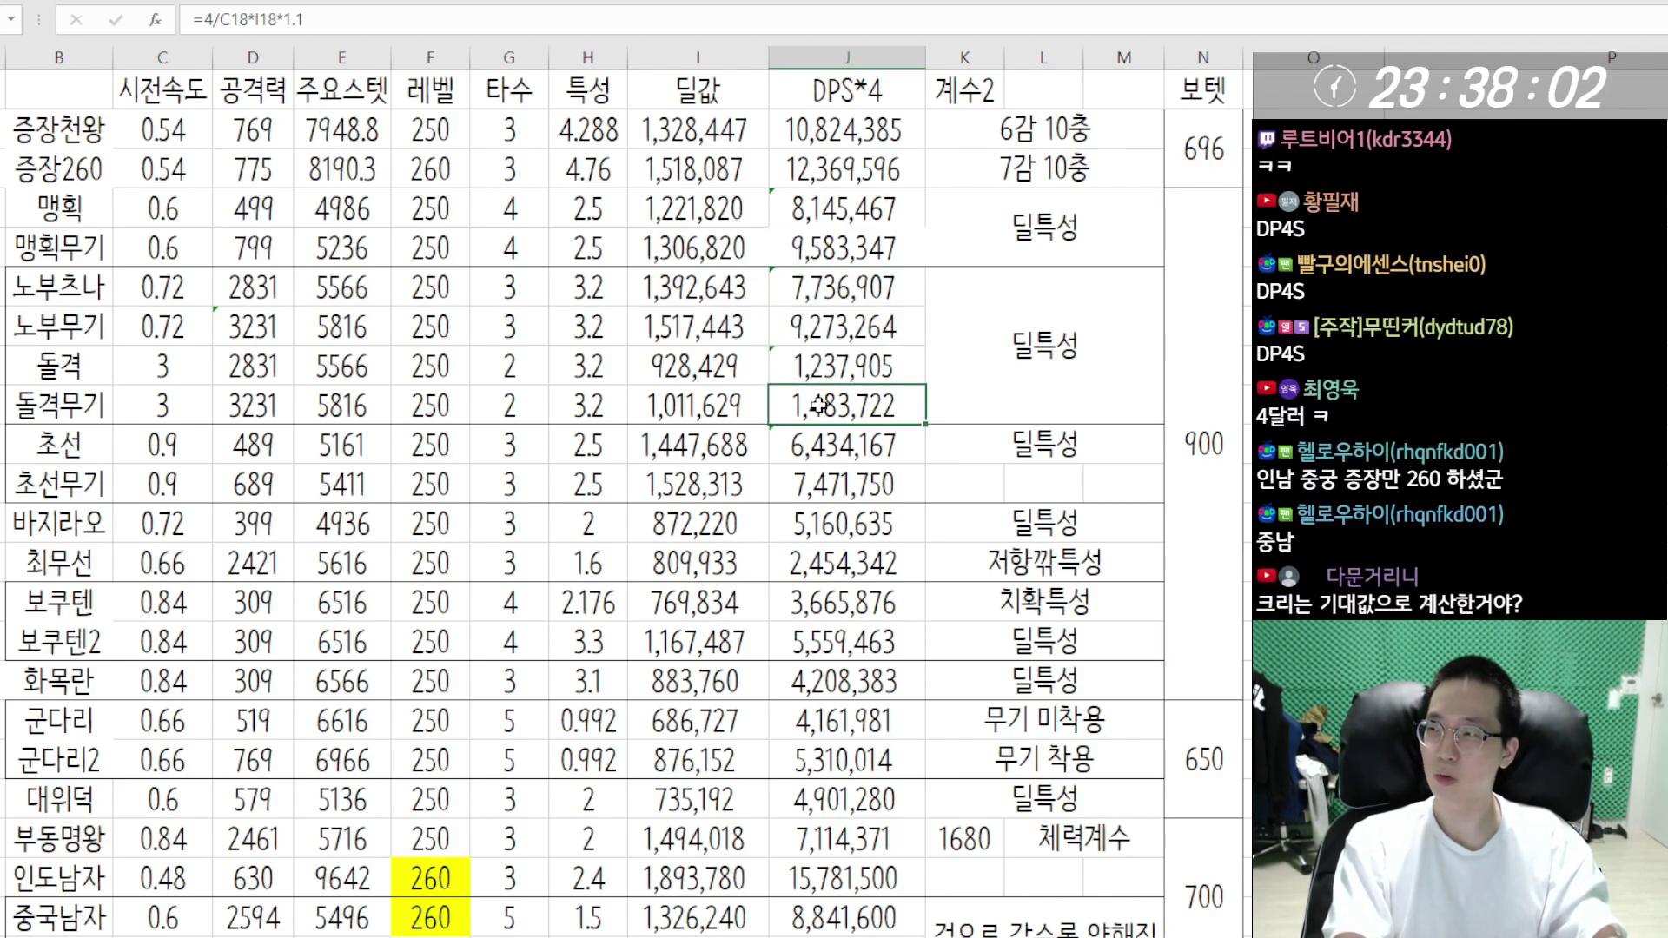
- Compare the DPS*4 formulas of 초선, 초선무기, 바지라오 and 최무선, including 최무선's 저항깎특성 note
{"action": "left_click", "coordinate": [877, 446]}
{"action": "left_click_drag", "start_coordinate": [878, 445], "coordinate": [837, 483]}
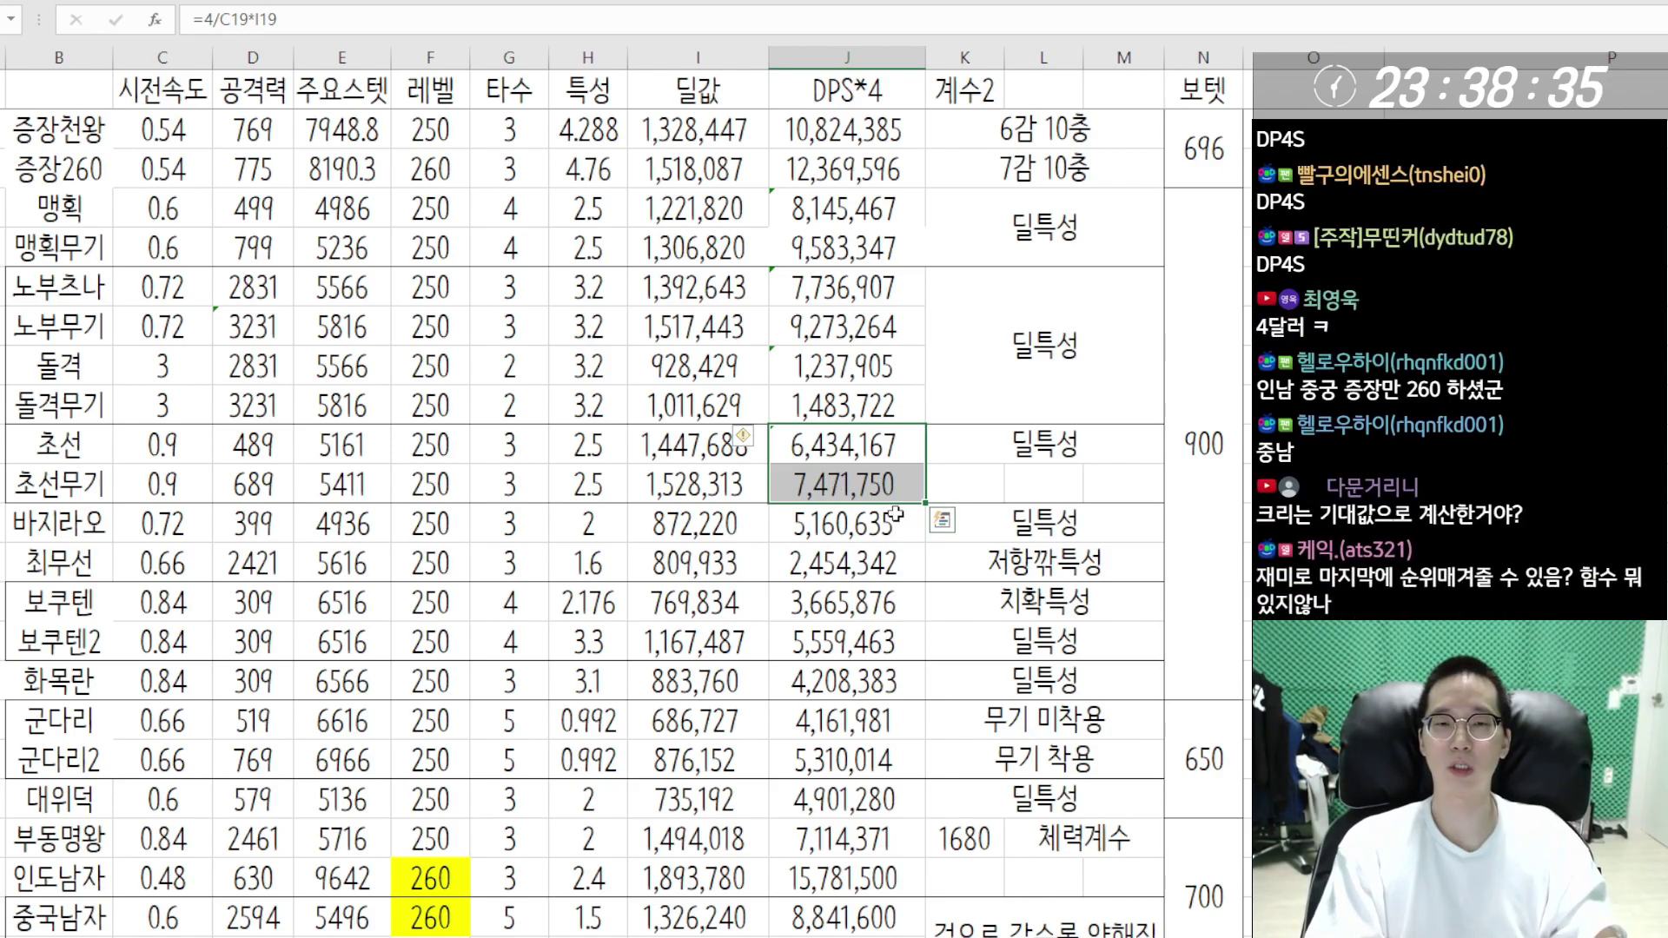
{"action": "left_click", "coordinate": [855, 513]}
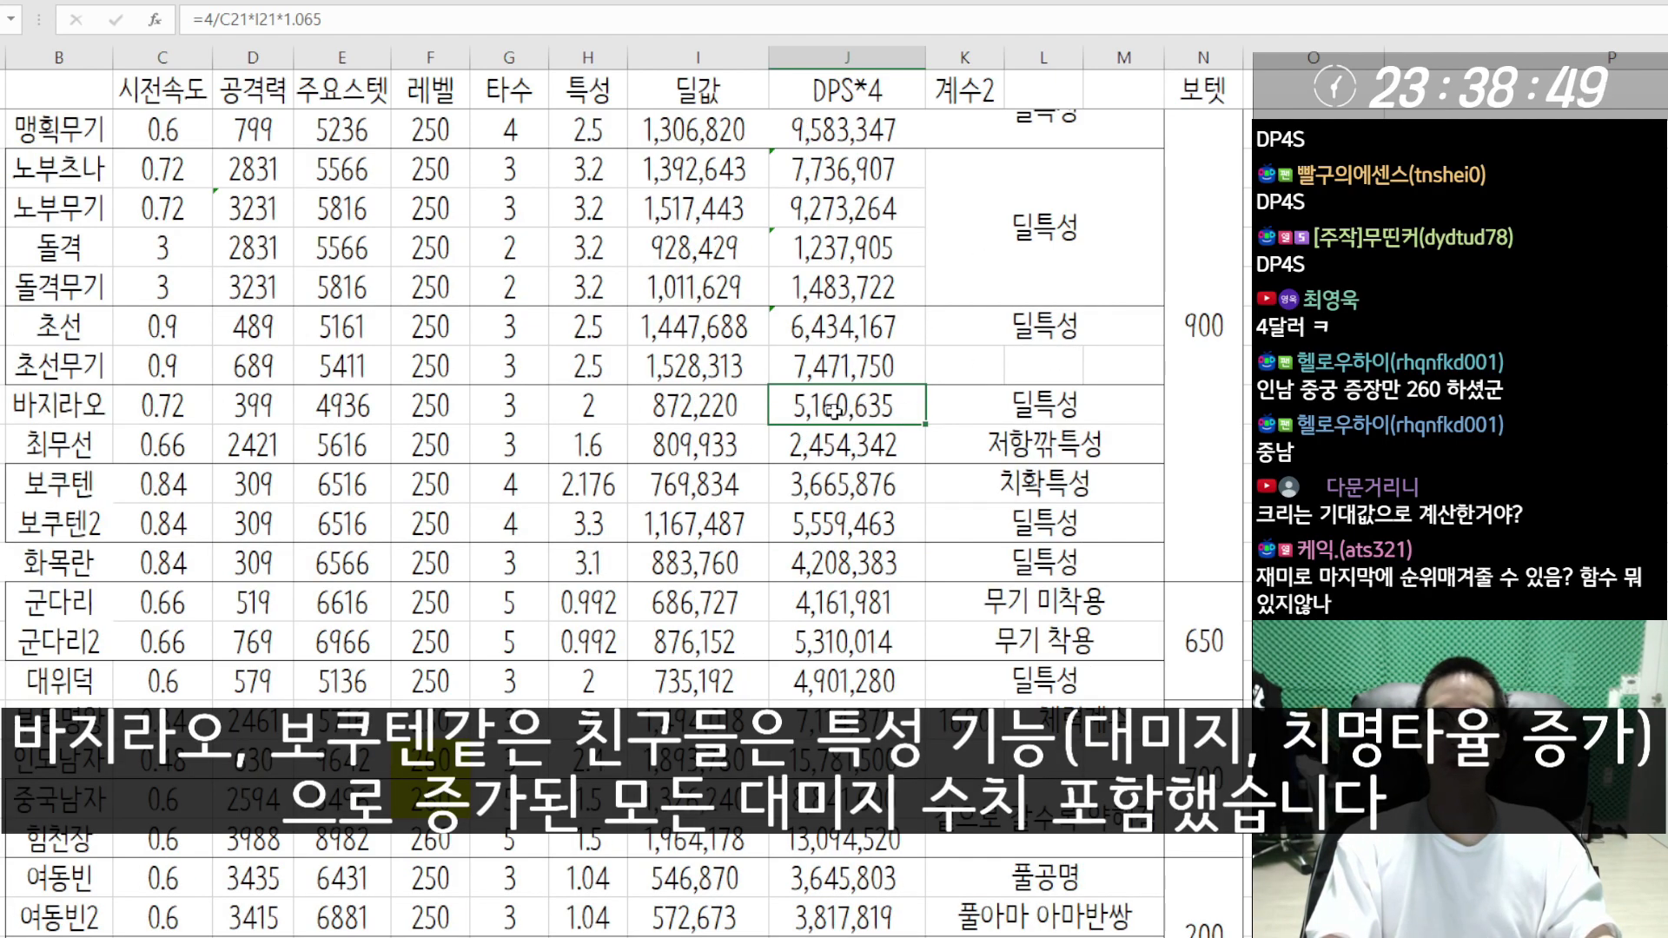
{"action": "left_click", "coordinate": [860, 444]}
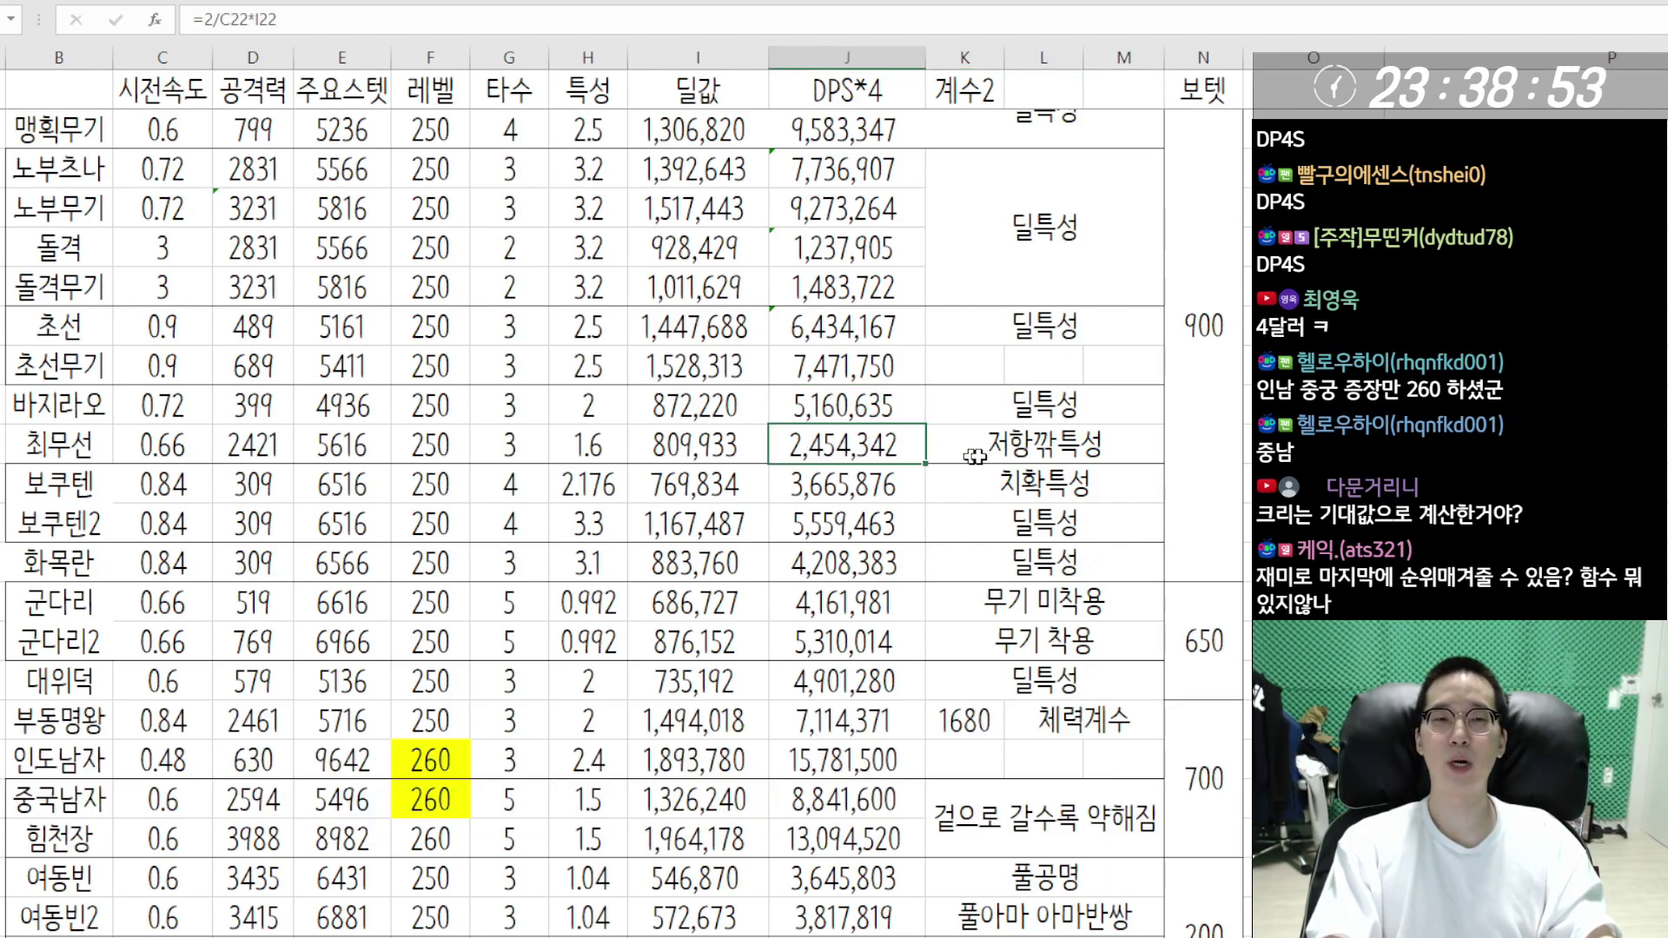
{"action": "left_click", "coordinate": [1026, 451]}
{"action": "left_click", "coordinate": [778, 456]}
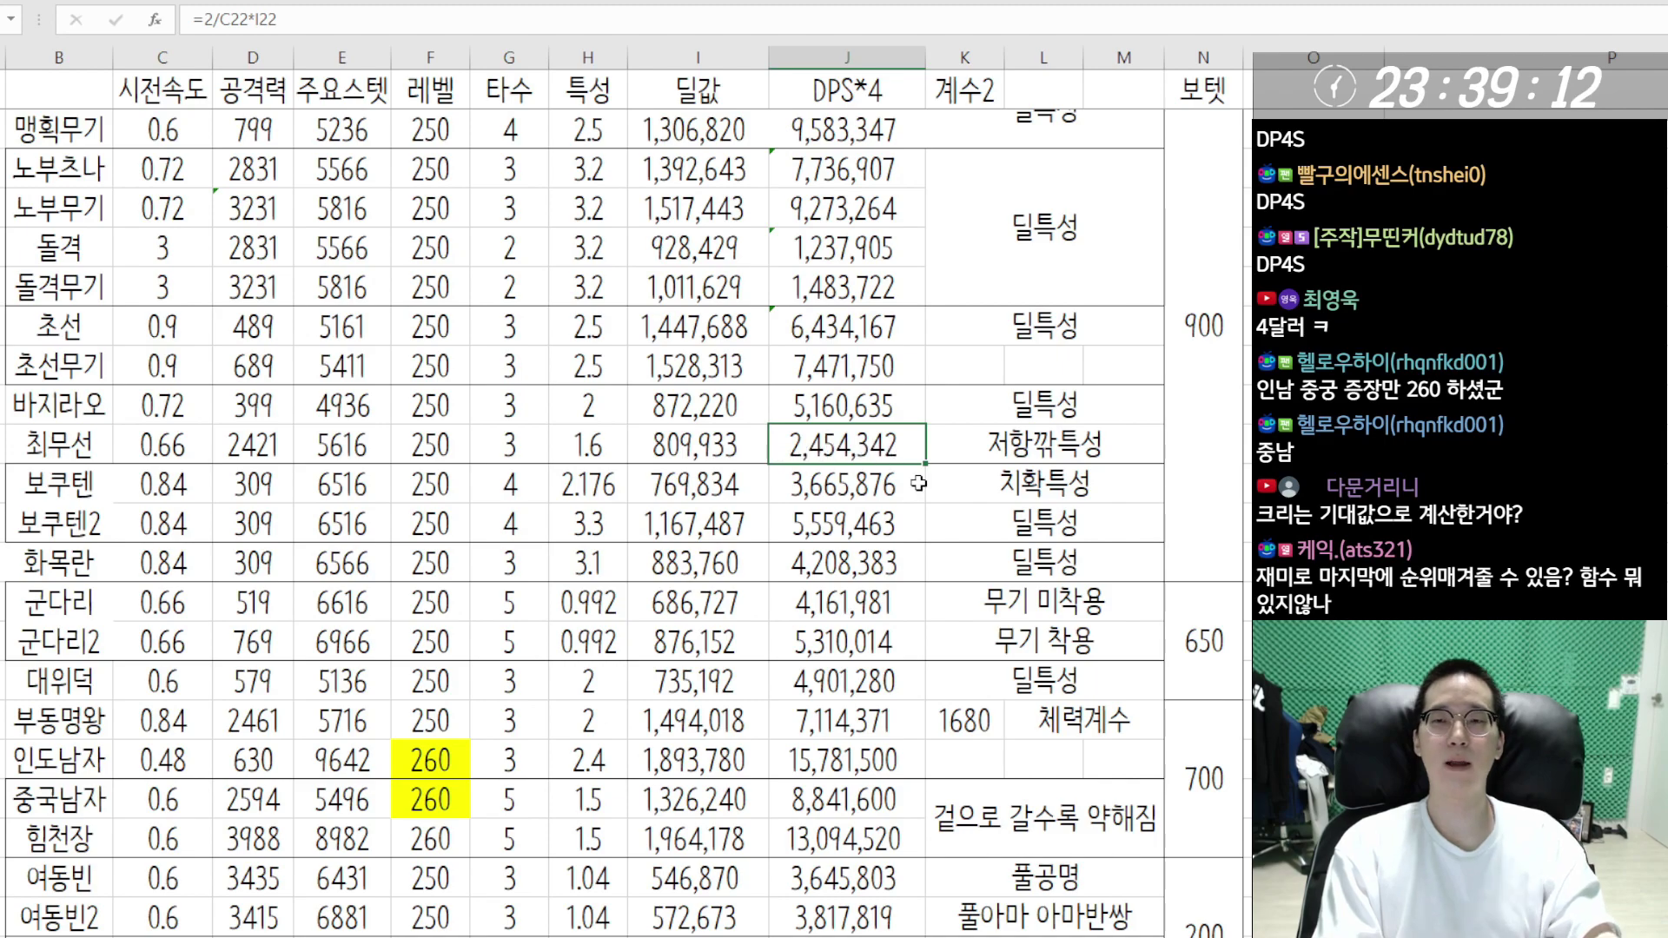
- Examine the DPS*4 formulas of 보쿠텐, 보쿠텐2 and 화목란 alongside their 계수2 trait notes
{"action": "key", "text": "Down"}
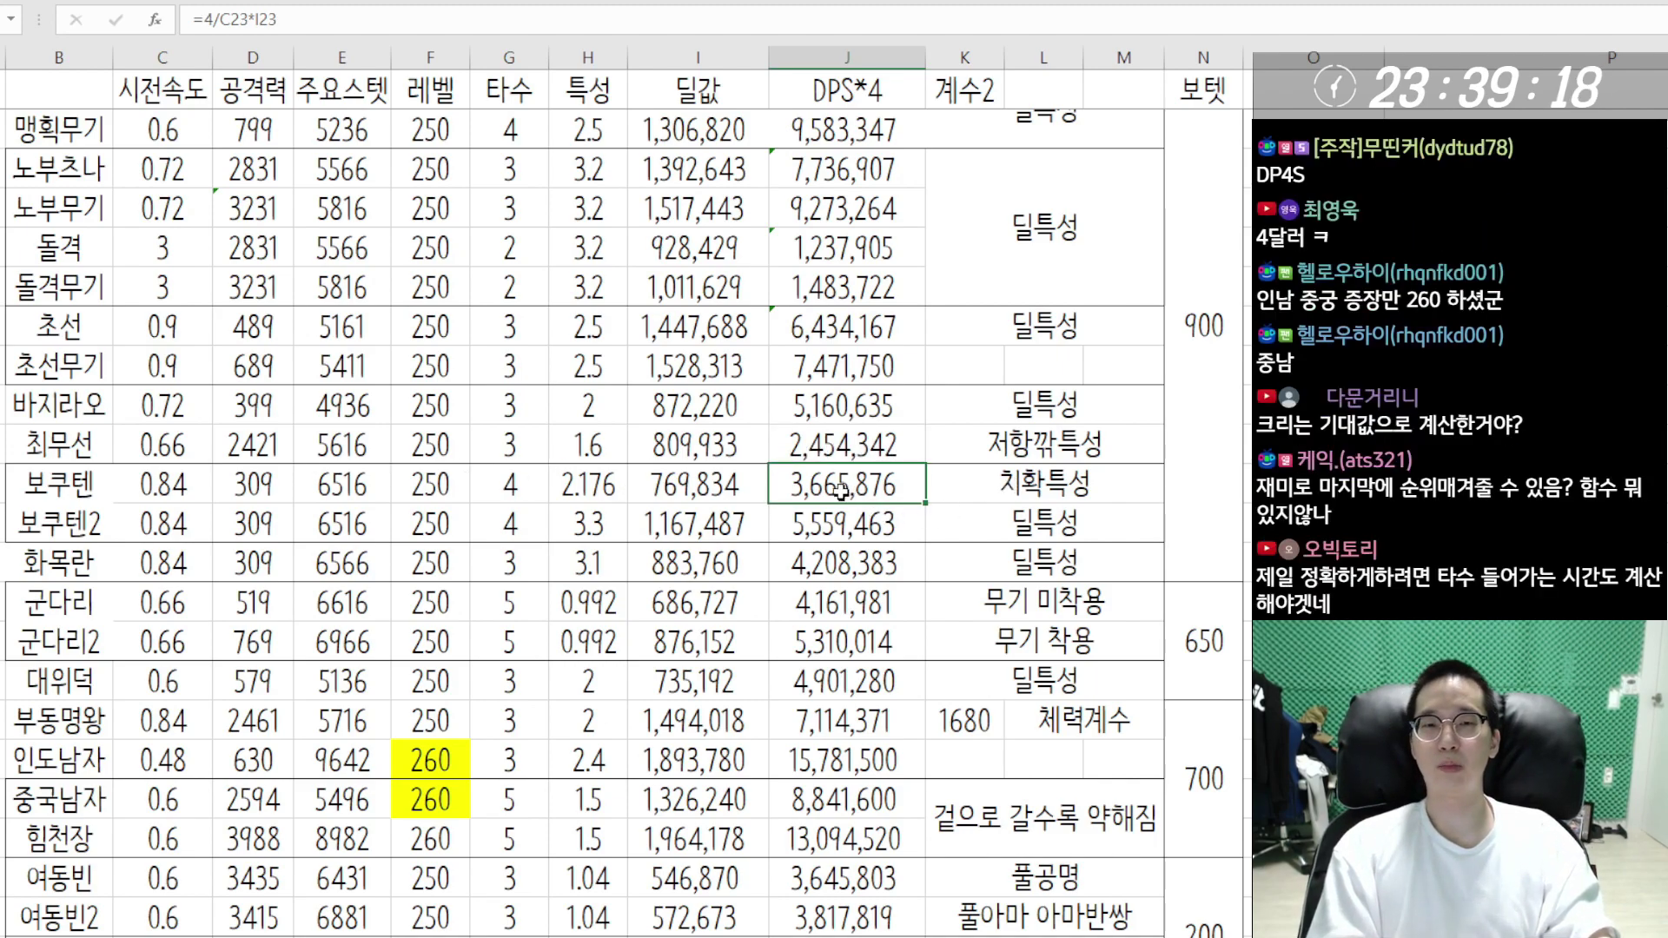
{"action": "left_click_drag", "start_coordinate": [1028, 529], "coordinate": [836, 528]}
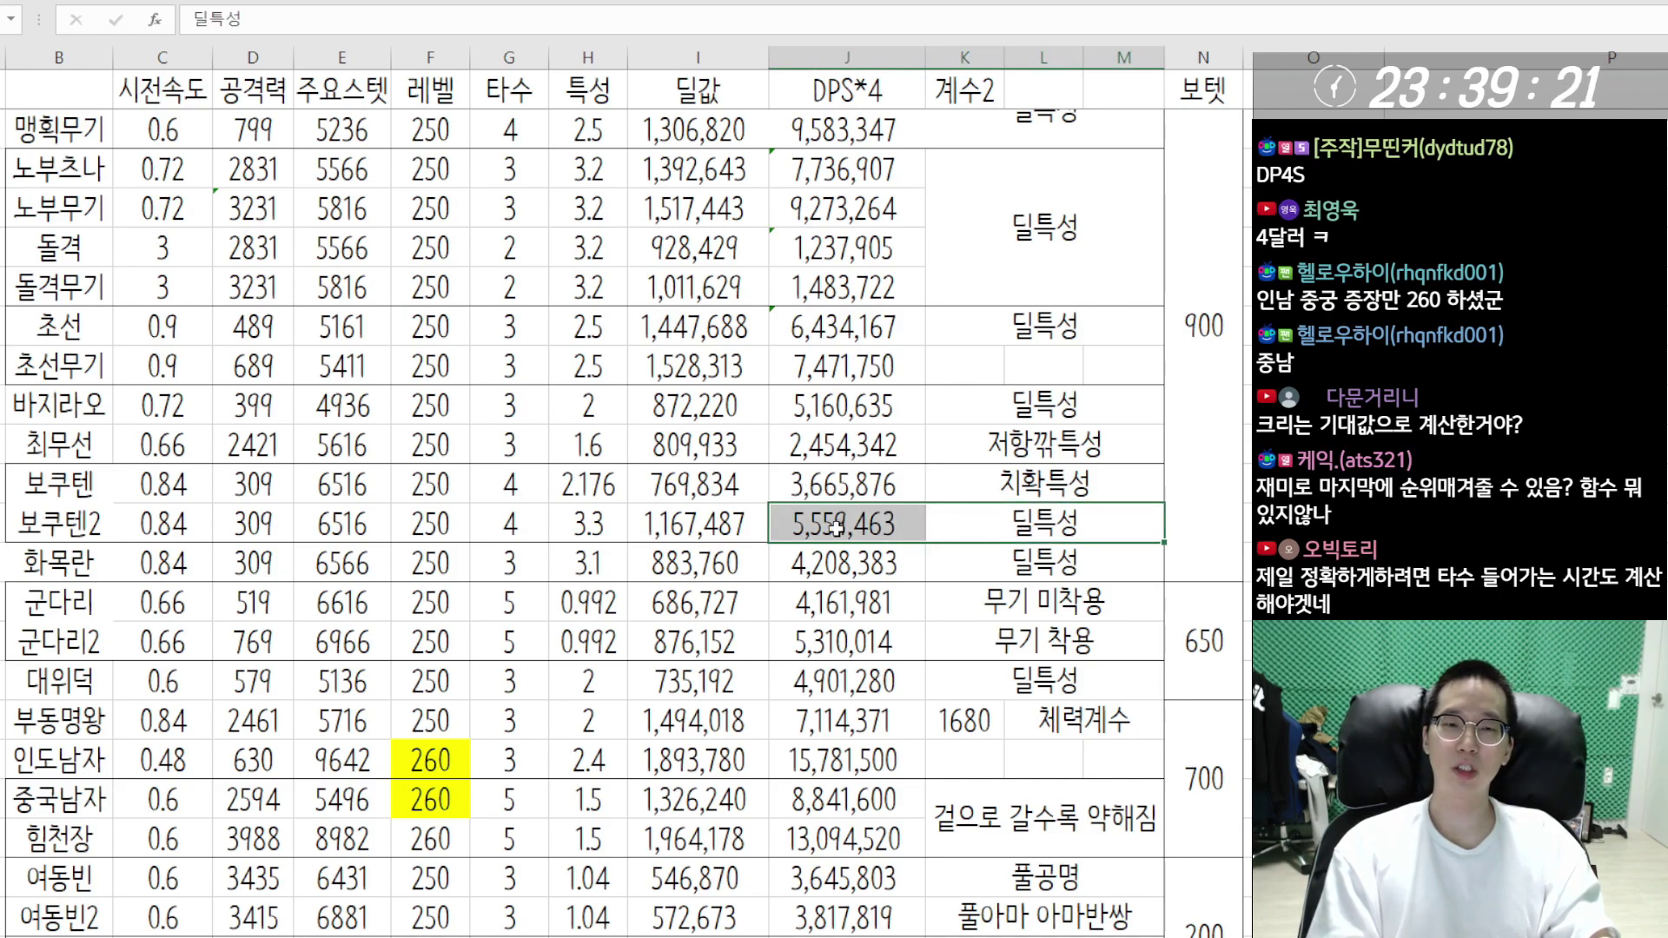
{"action": "left_click", "coordinate": [836, 528]}
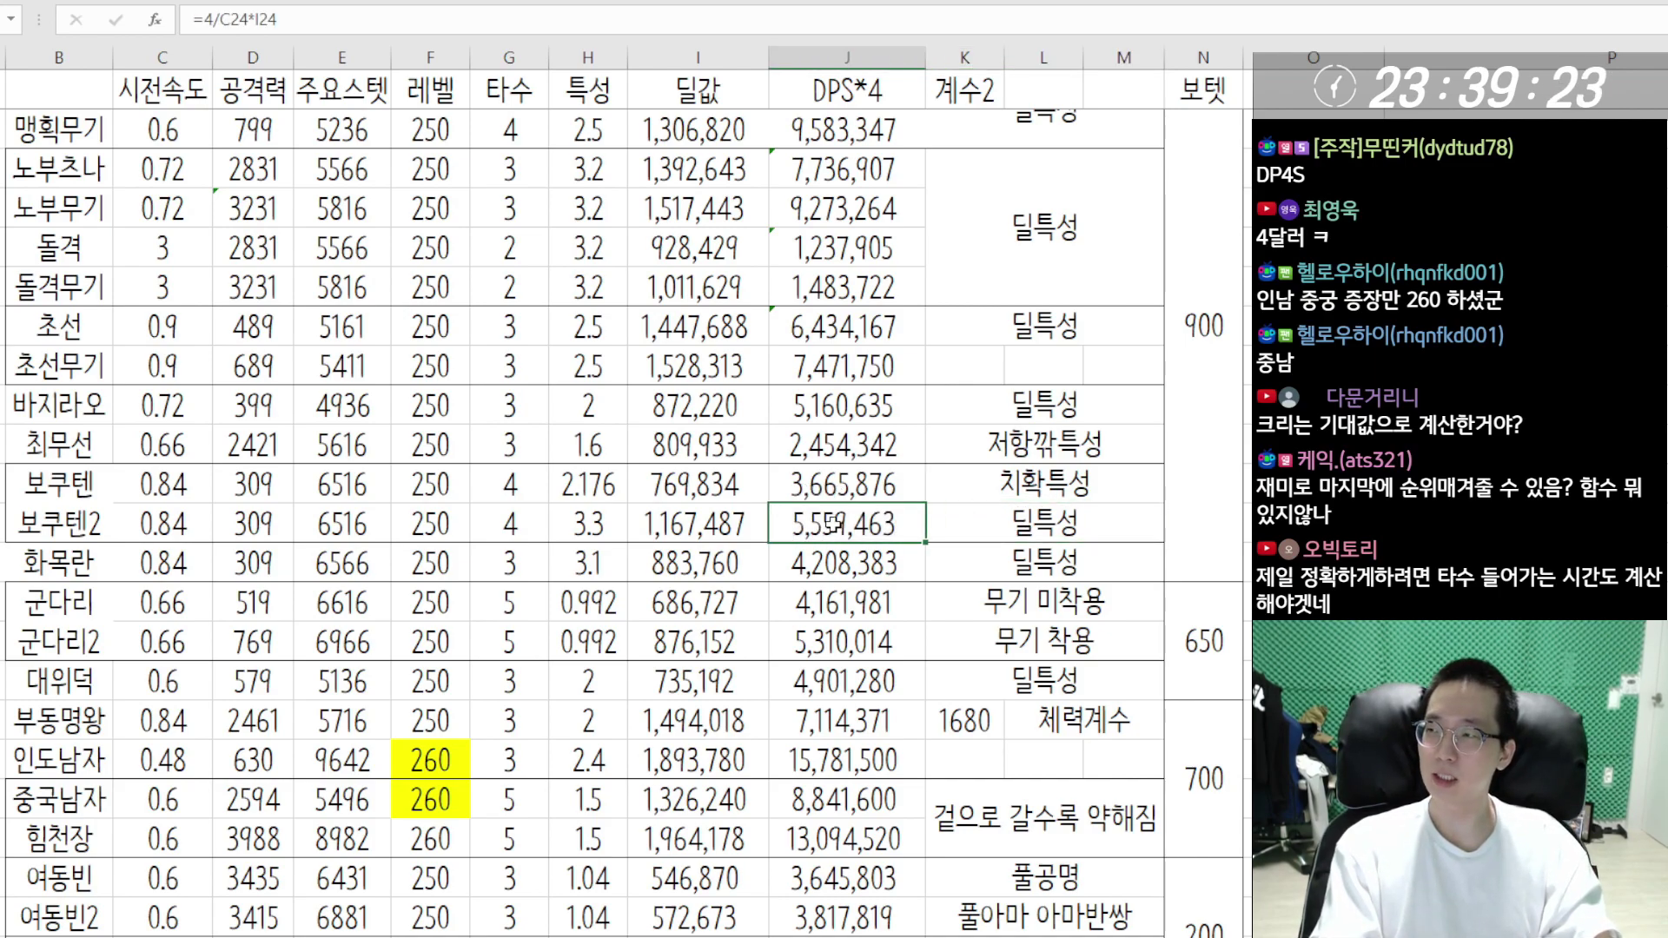
{"action": "scroll", "coordinate": [857, 485], "scroll_direction": "down", "scroll_amount": 1}
{"action": "left_click", "coordinate": [860, 451]}
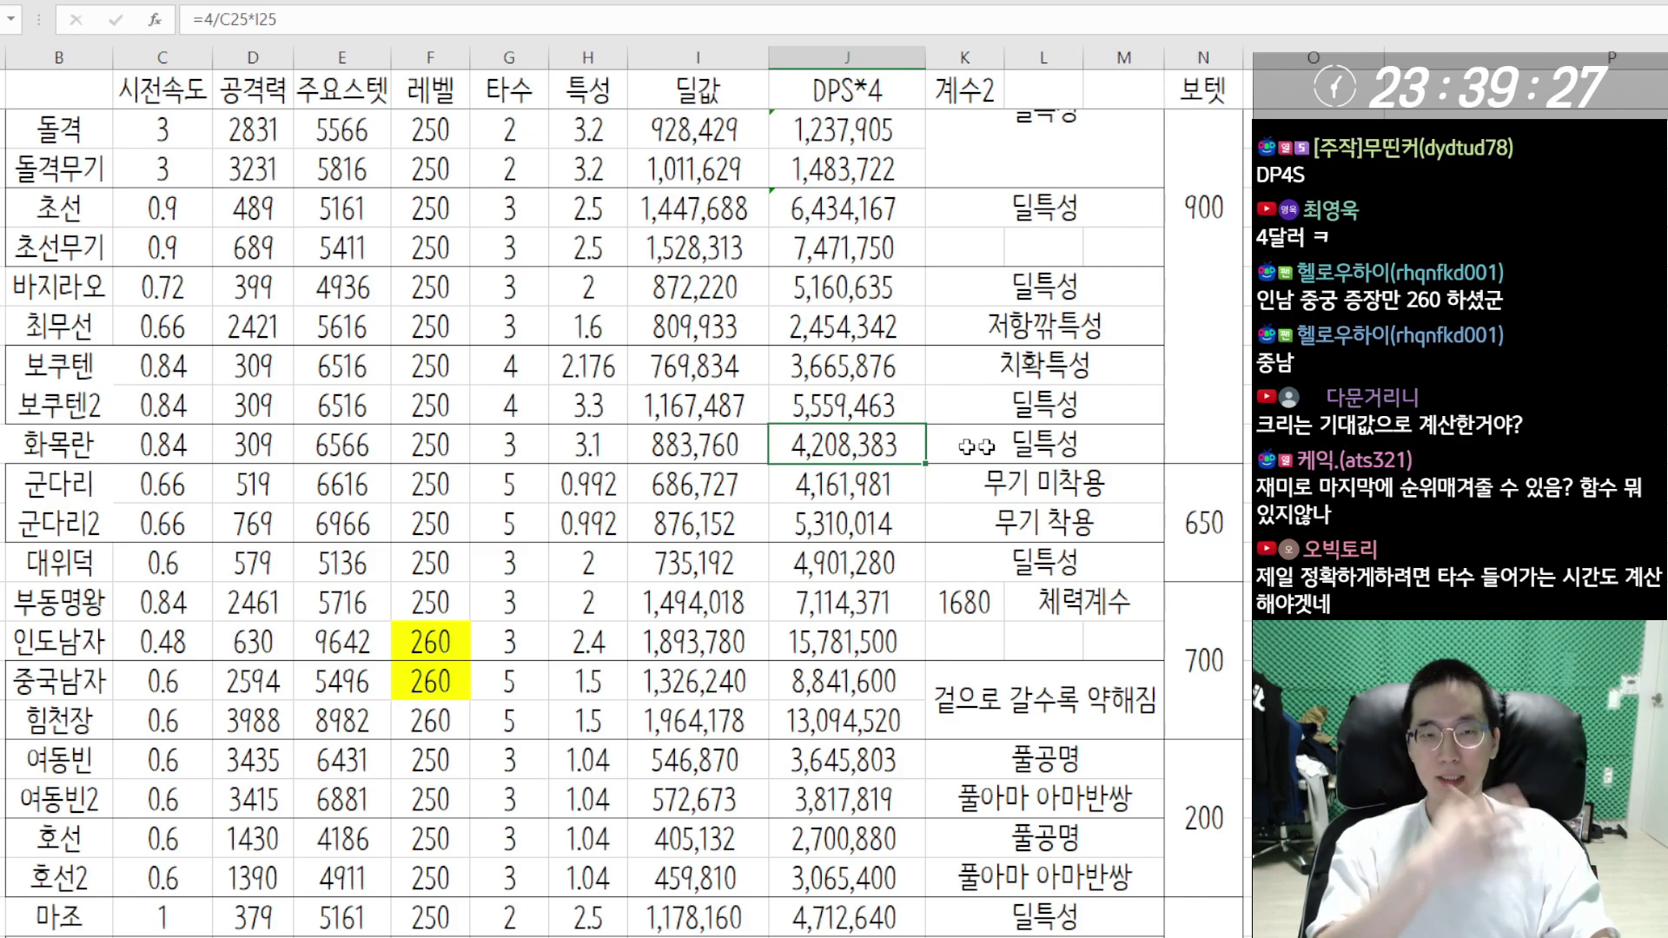
{"action": "left_click", "coordinate": [1060, 446]}
{"action": "left_click", "coordinate": [879, 445]}
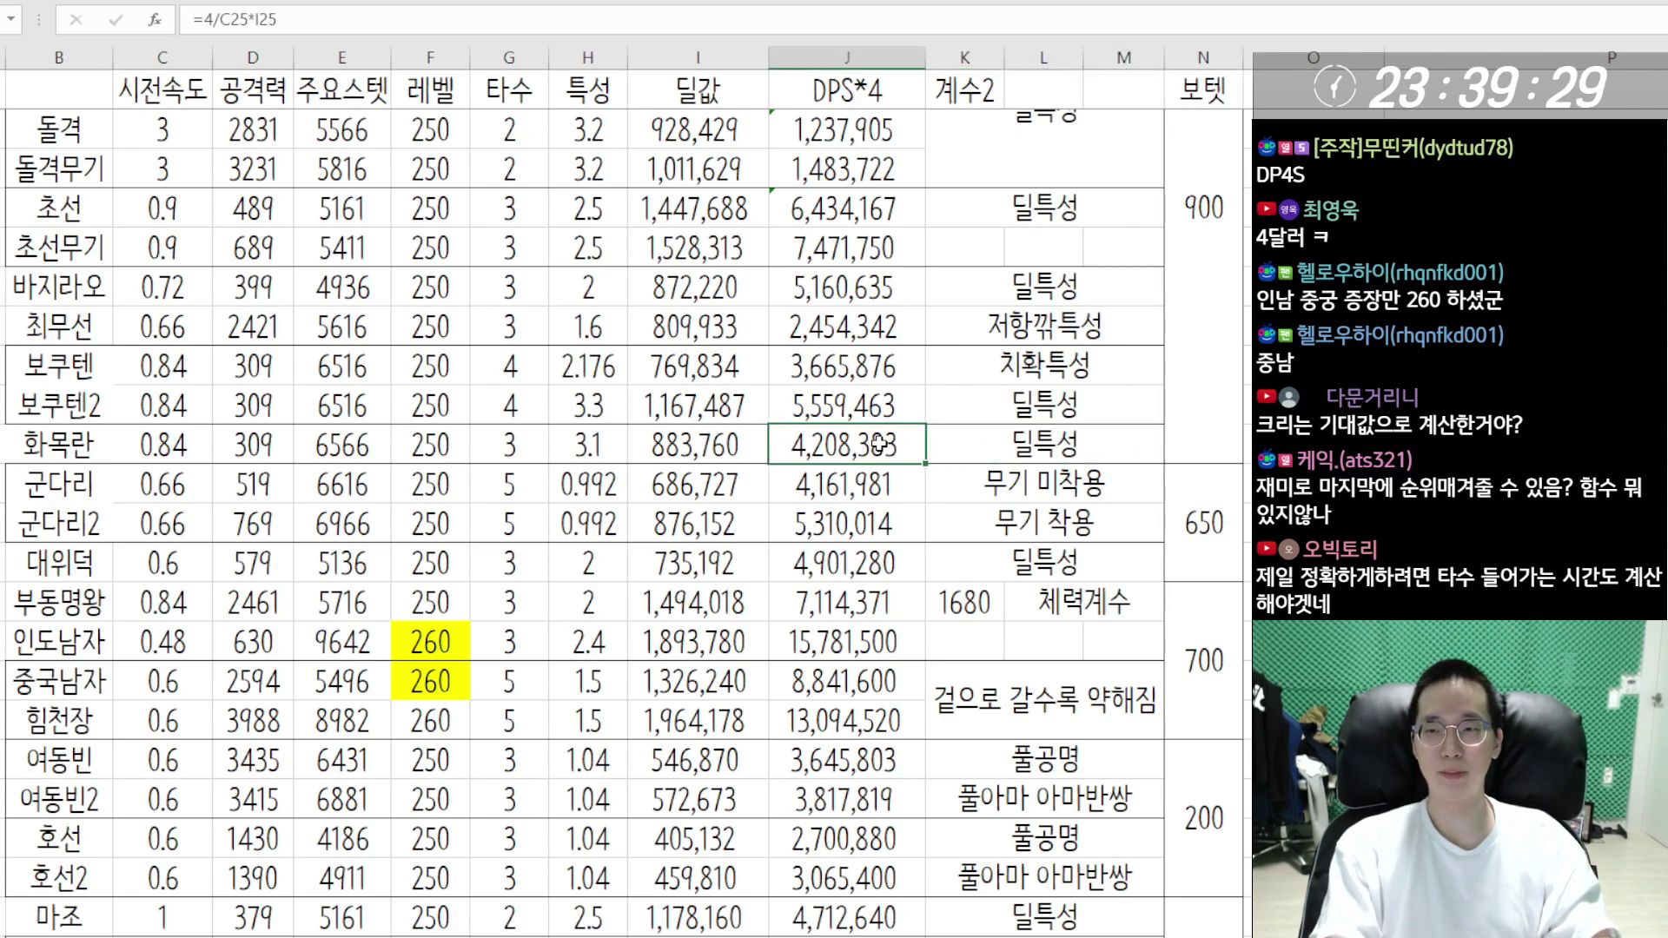
- Check the DPS*4 formulas of 군다리 without and with its weapon, 대위덕 and 부동명왕
{"action": "left_click", "coordinate": [862, 497]}
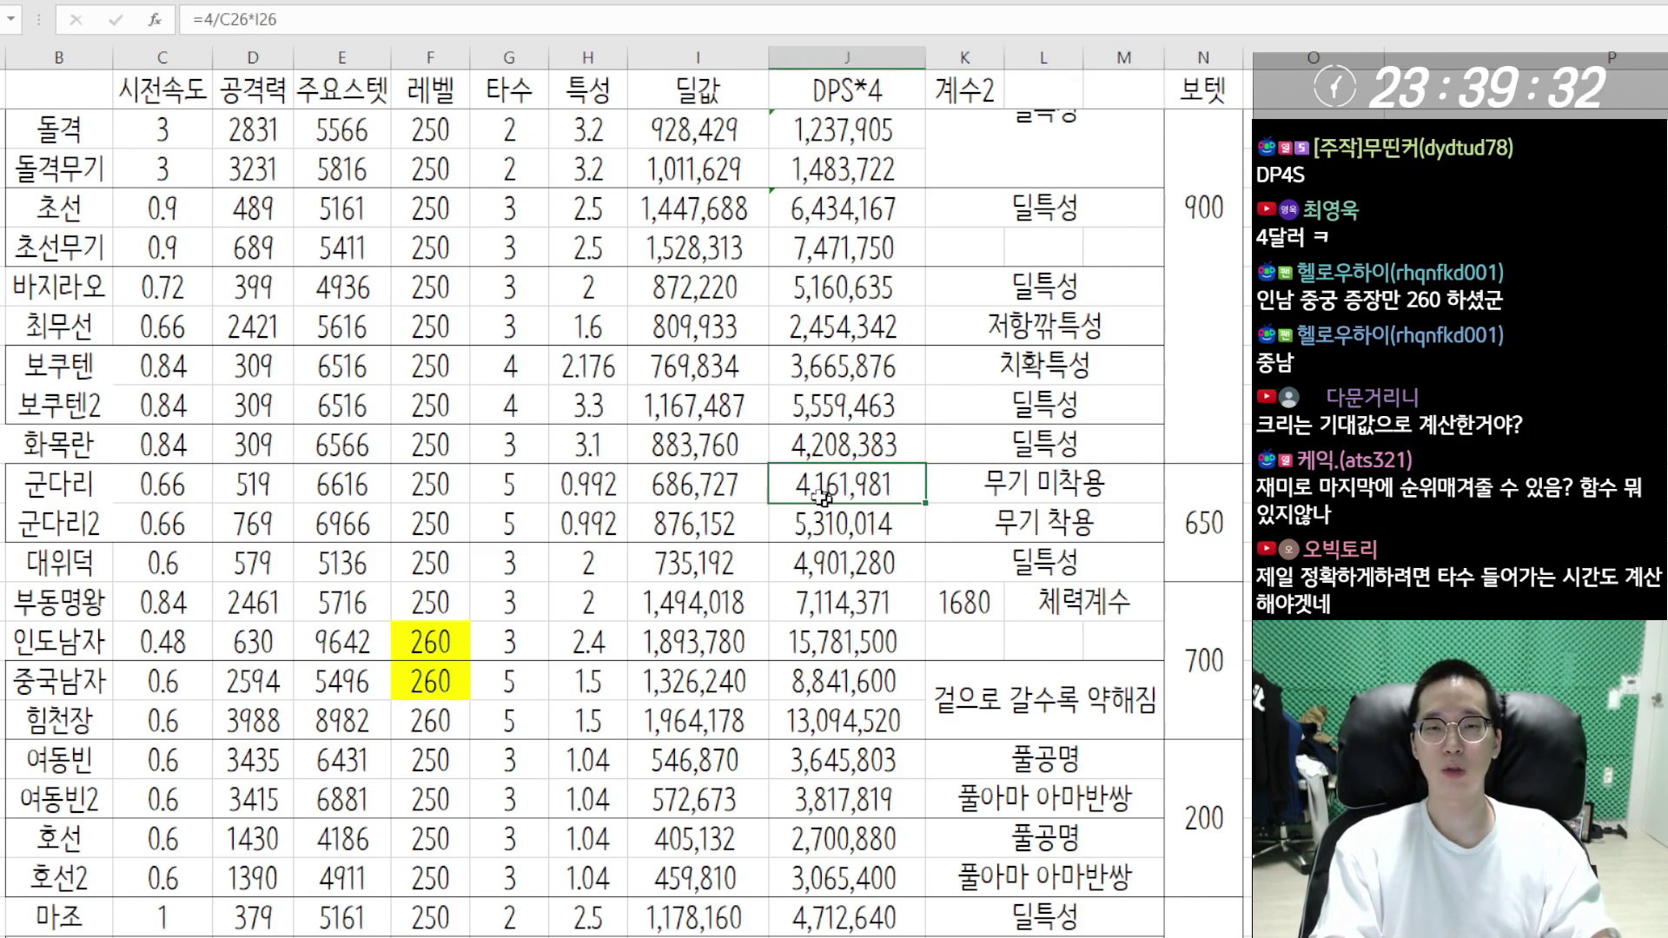
{"action": "left_click", "coordinate": [858, 524]}
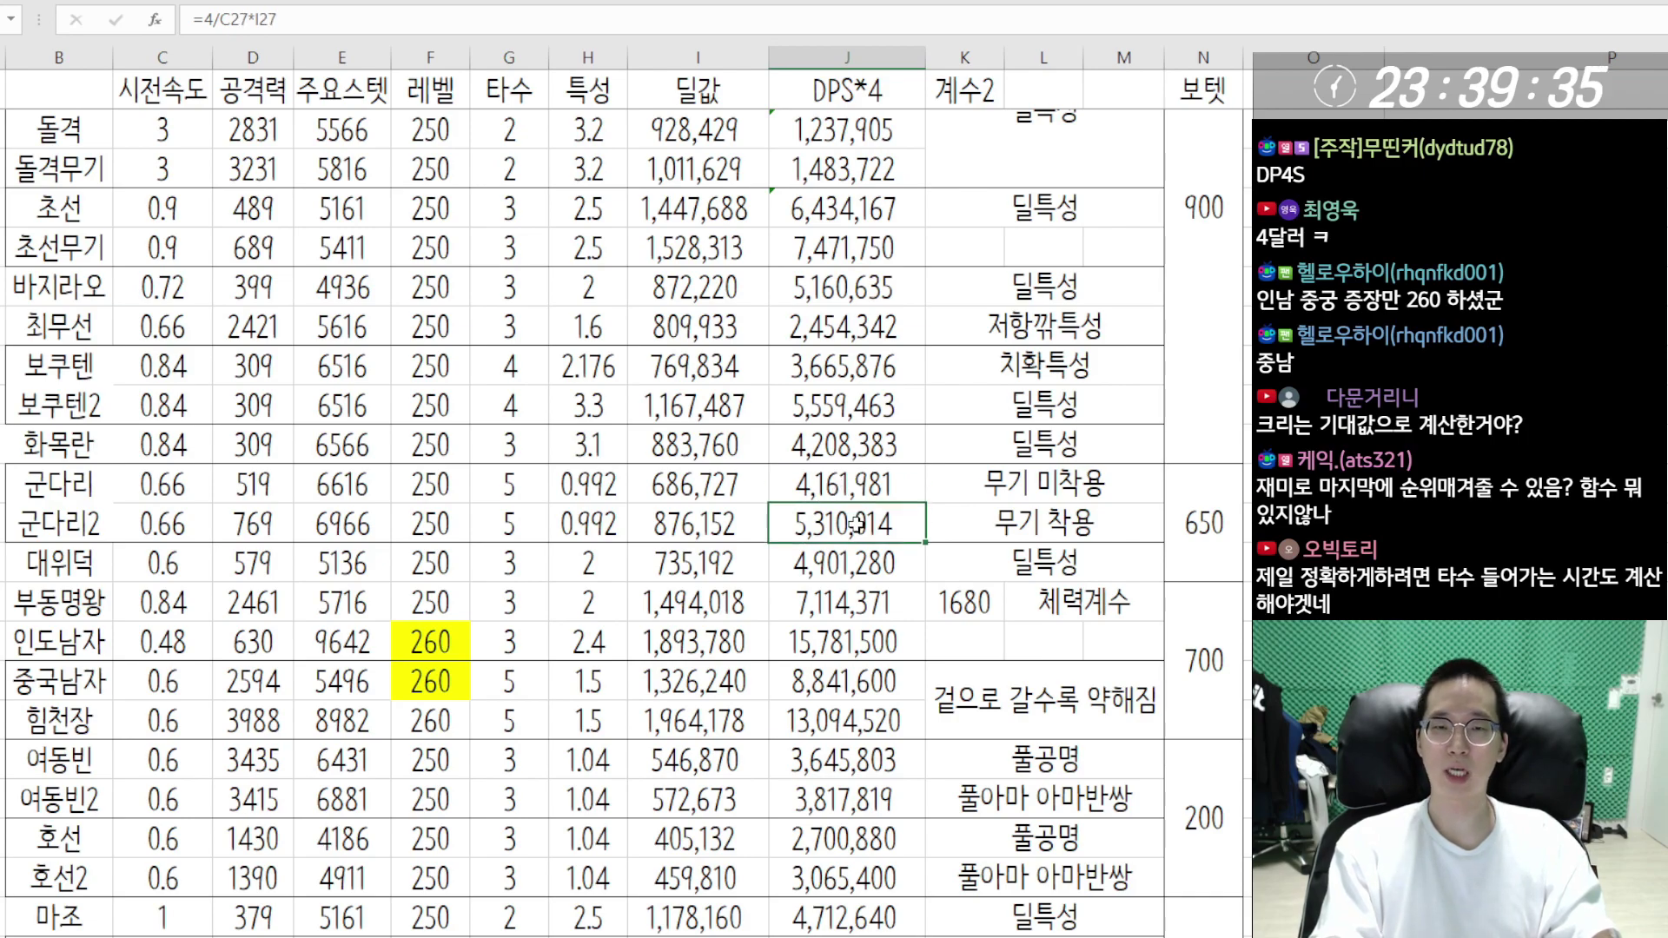
{"action": "scroll", "coordinate": [860, 495], "scroll_direction": "down", "scroll_amount": 1}
{"action": "left_click", "coordinate": [847, 449]}
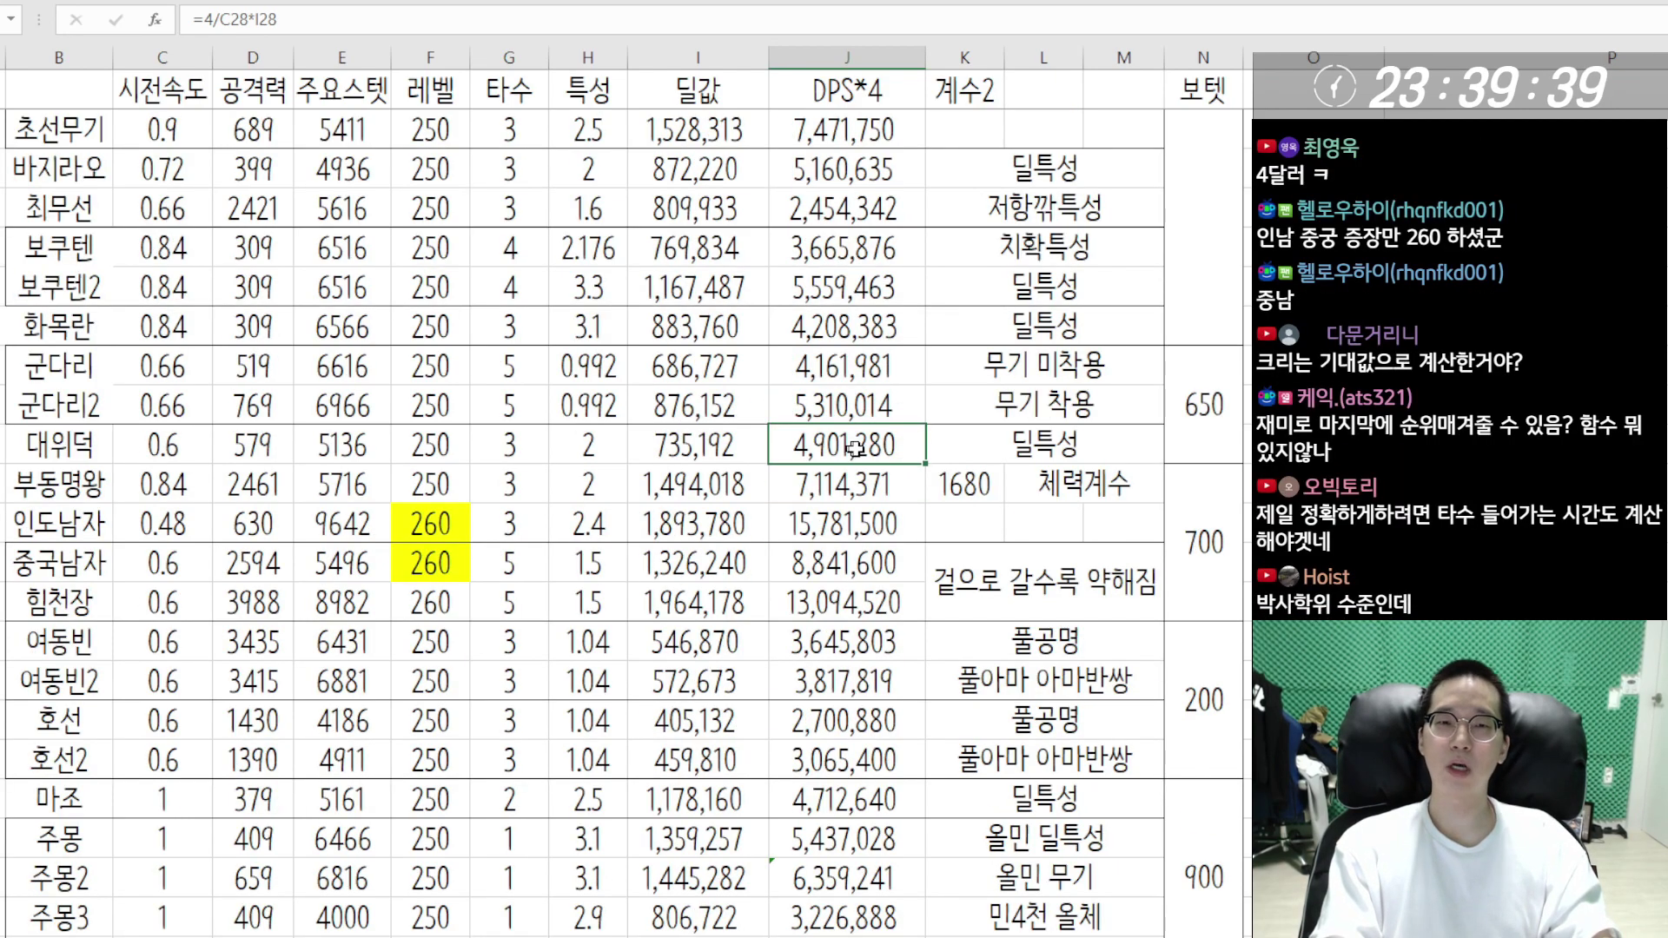
{"action": "left_click", "coordinate": [838, 484]}
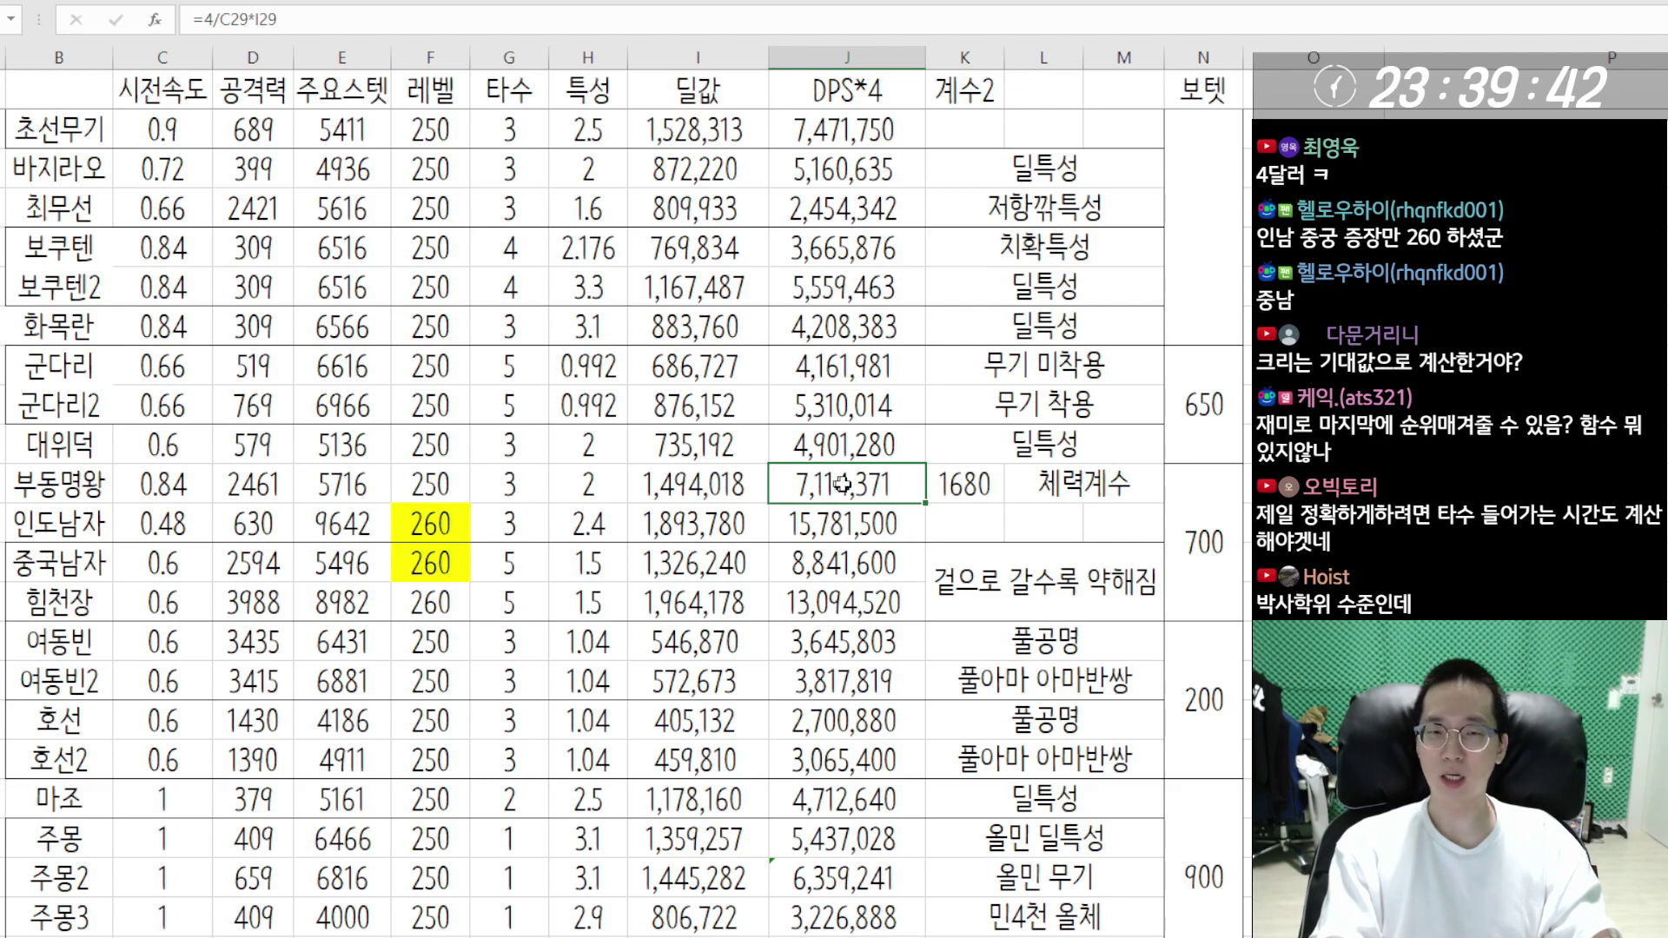
- Examine the DPS*4 formulas of 인도남자, 중국남자 and 힘천장, plus 인도남자's level and the shared 계수2 note
{"action": "left_click", "coordinate": [849, 526]}
{"action": "left_click", "coordinate": [437, 521]}
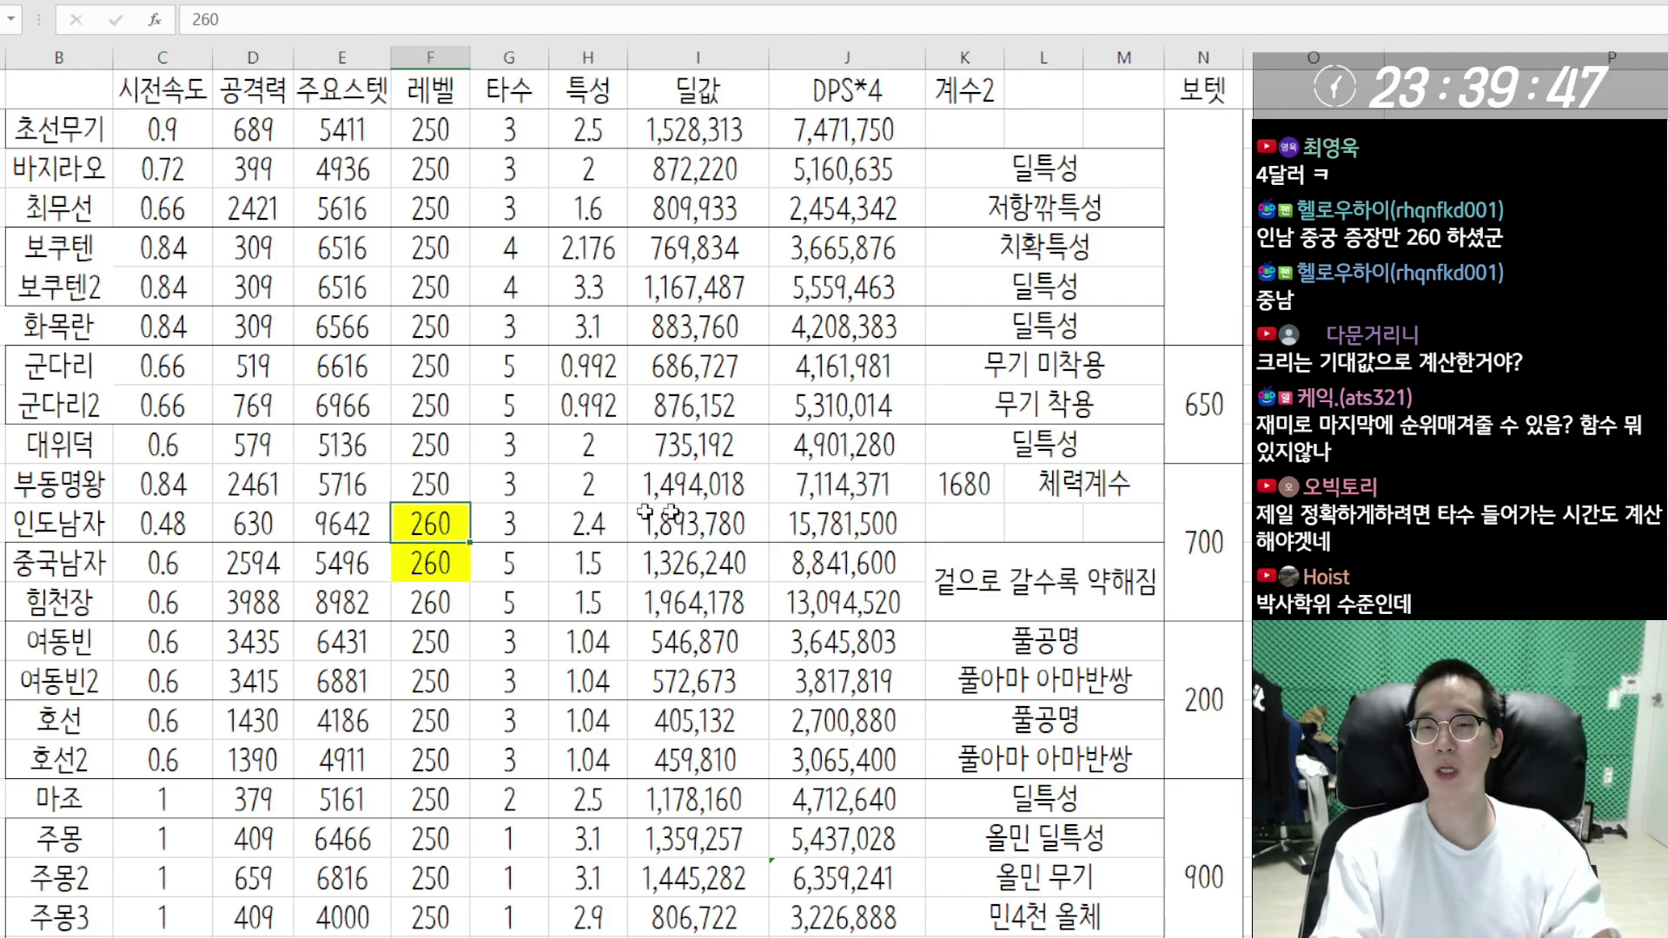
{"action": "left_click", "coordinate": [841, 516]}
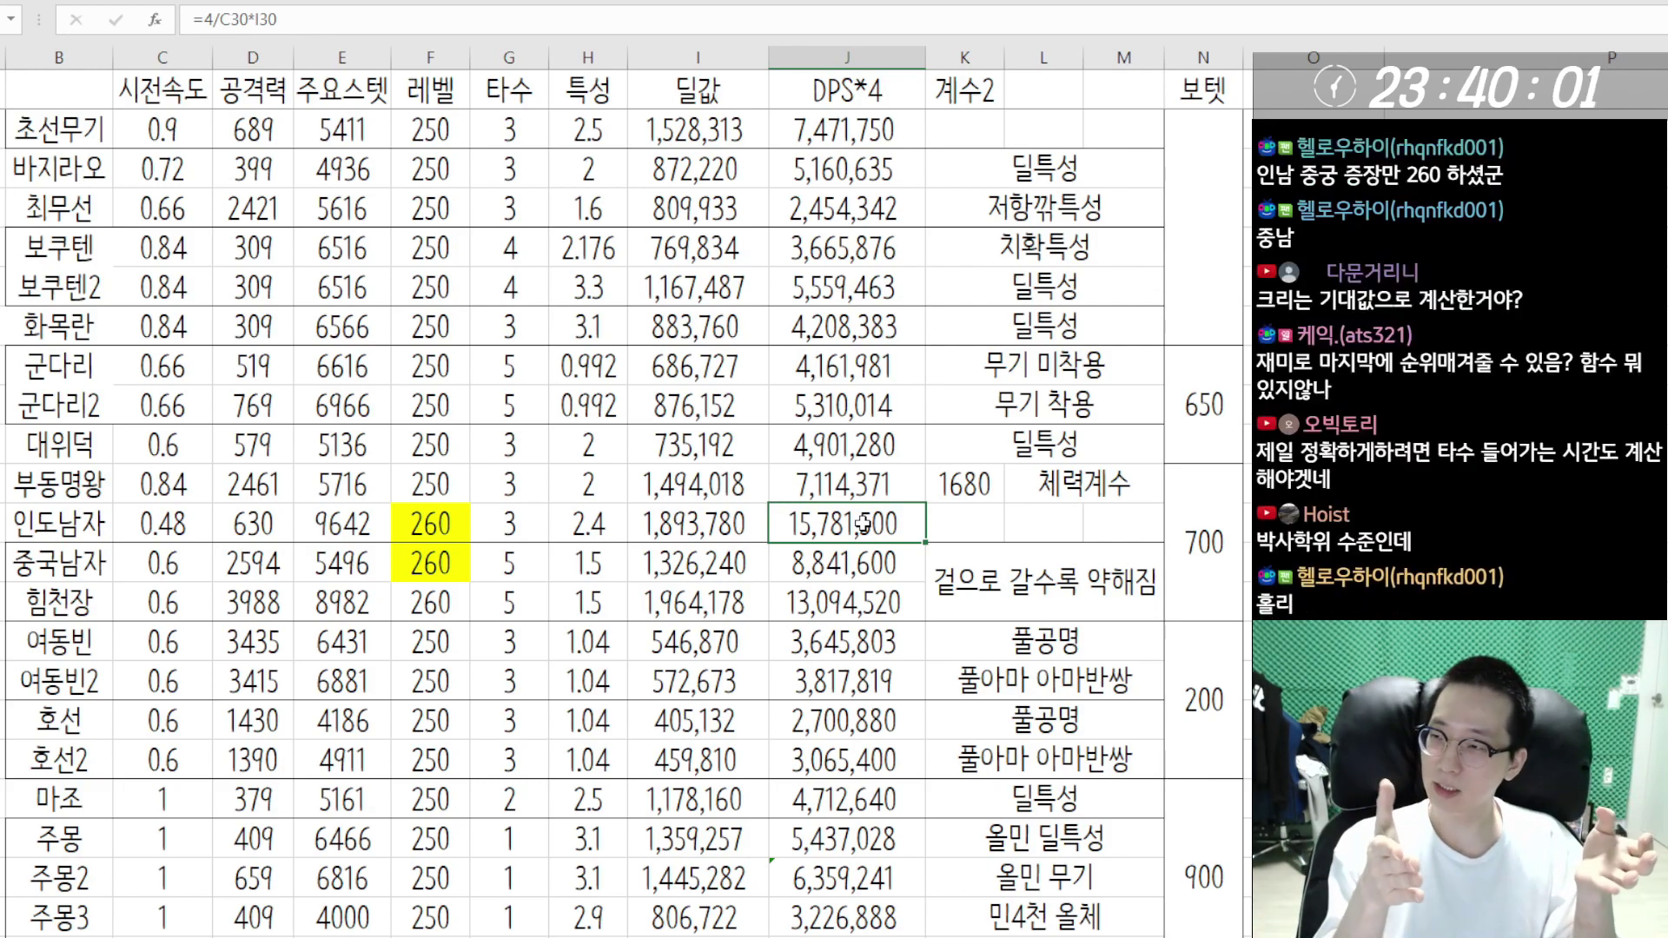
{"action": "left_click", "coordinate": [840, 566]}
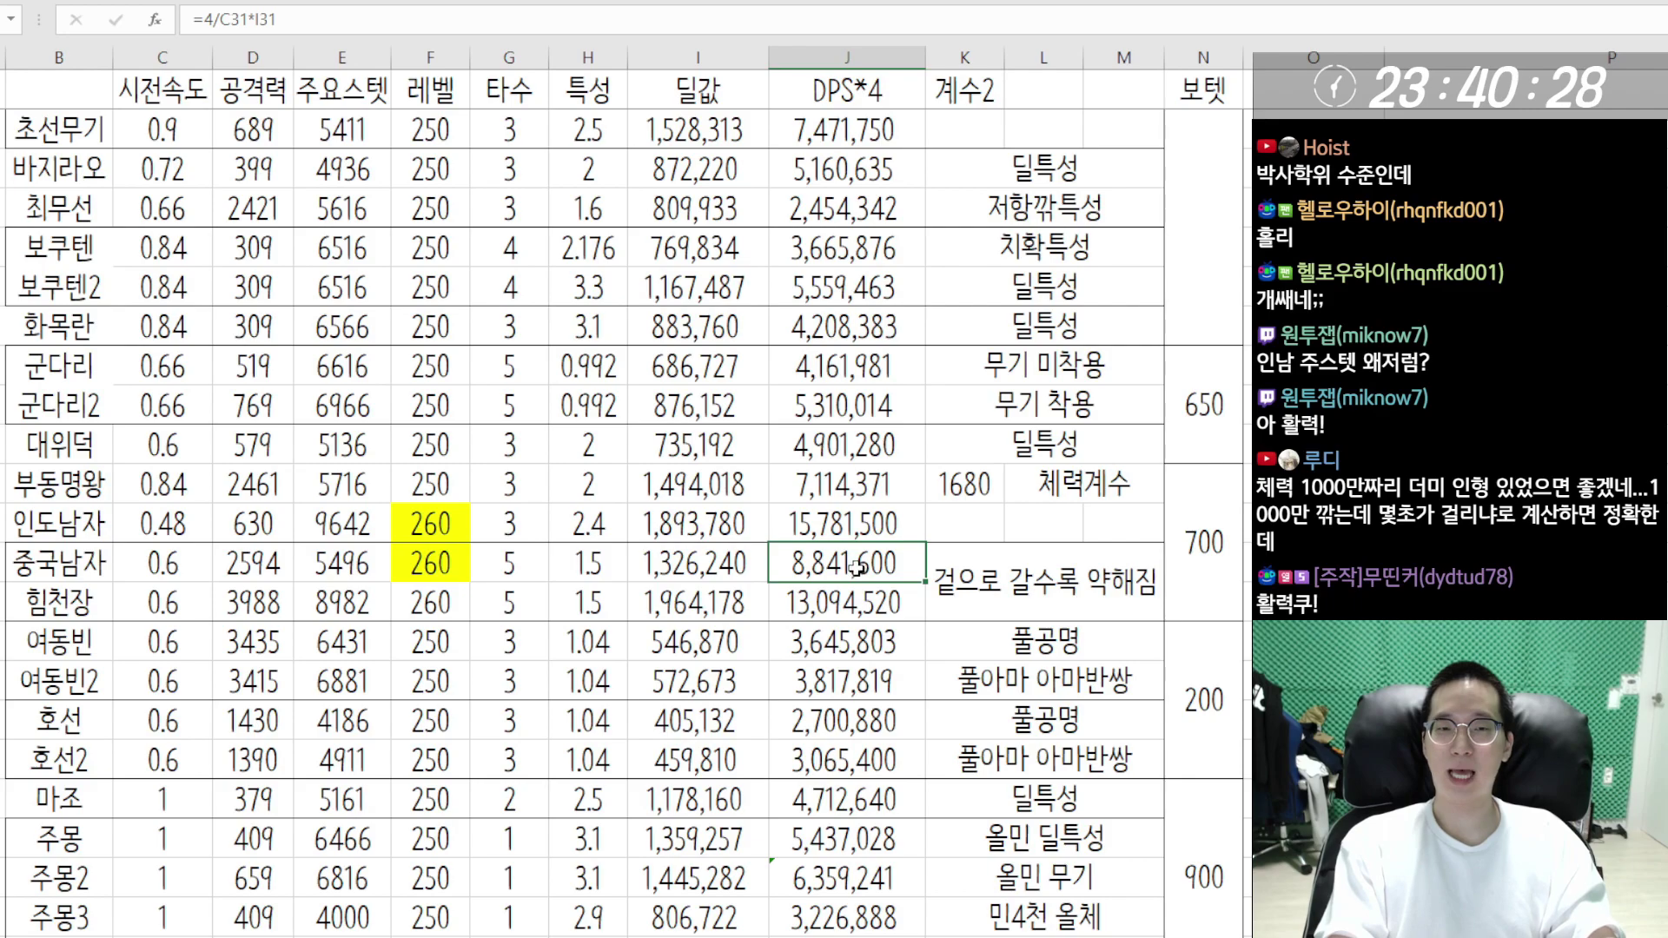
{"action": "key", "text": "Down"}
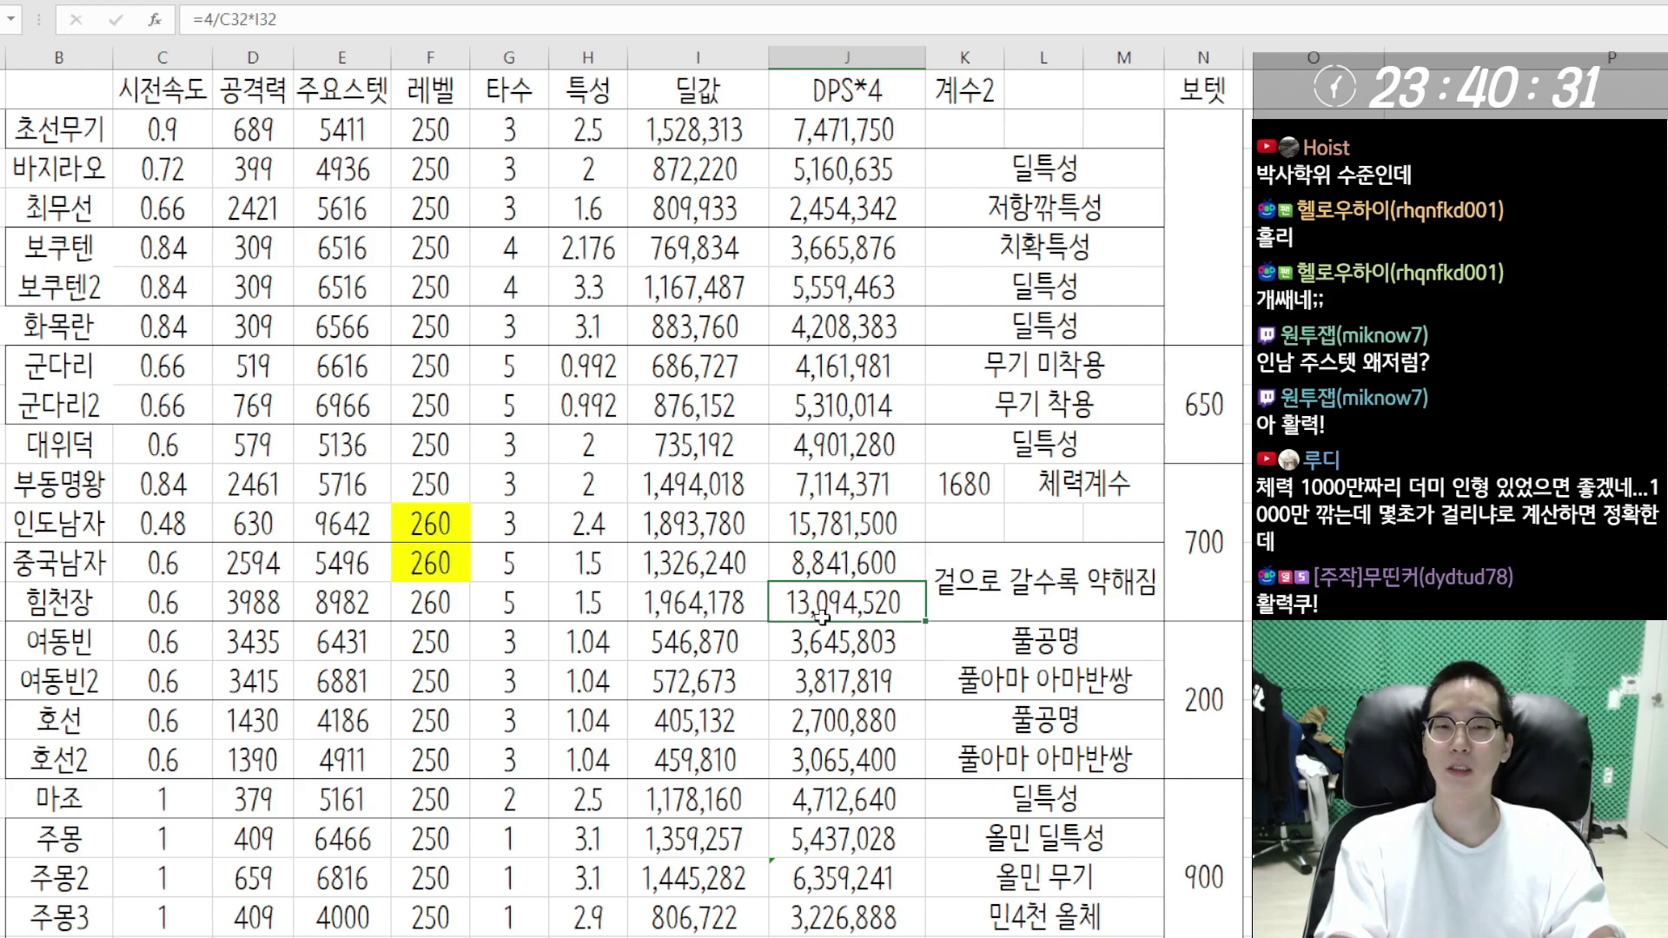
{"action": "scroll", "coordinate": [834, 571], "scroll_direction": "down", "scroll_amount": 1}
{"action": "left_click", "coordinate": [987, 463]}
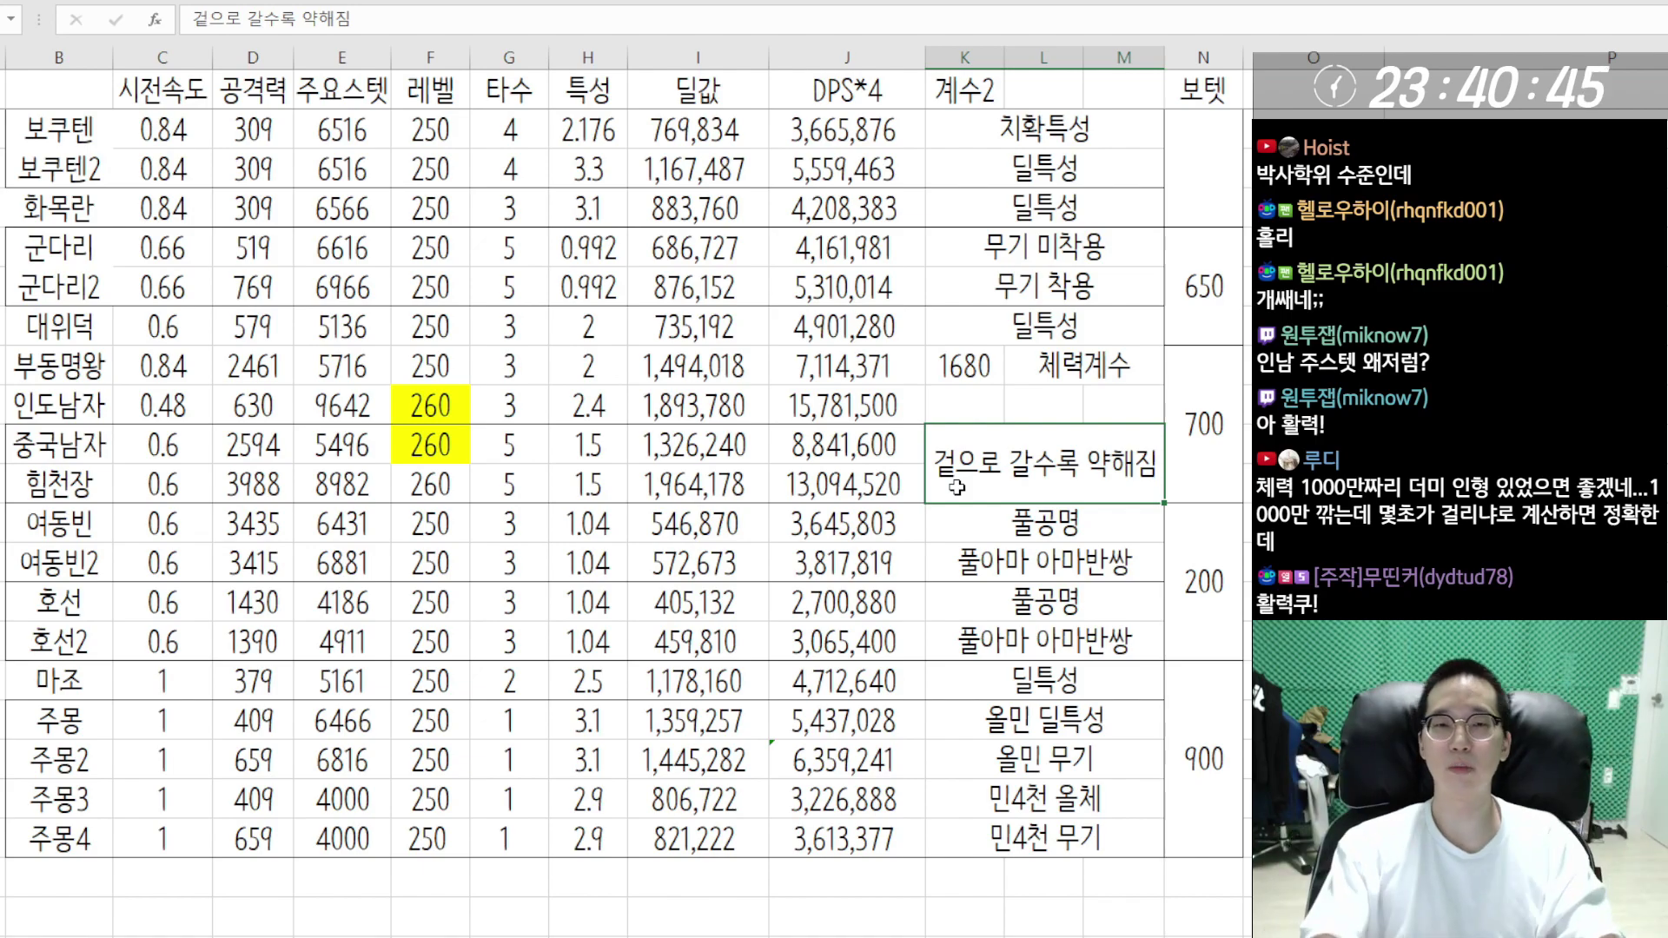
- Compare the DPS*4 values of 여동빈, 여동빈2, 호선 and 호선2 under their 풀공명 and 풀아마 아마반쌍 conditions
{"action": "left_click", "coordinate": [824, 522]}
{"action": "mouse_move", "coordinate": [909, 522]}
{"action": "left_mouse_down"}
{"action": "mouse_move", "coordinate": [879, 522]}
{"action": "mouse_move", "coordinate": [870, 567]}
{"action": "left_mouse_up"}
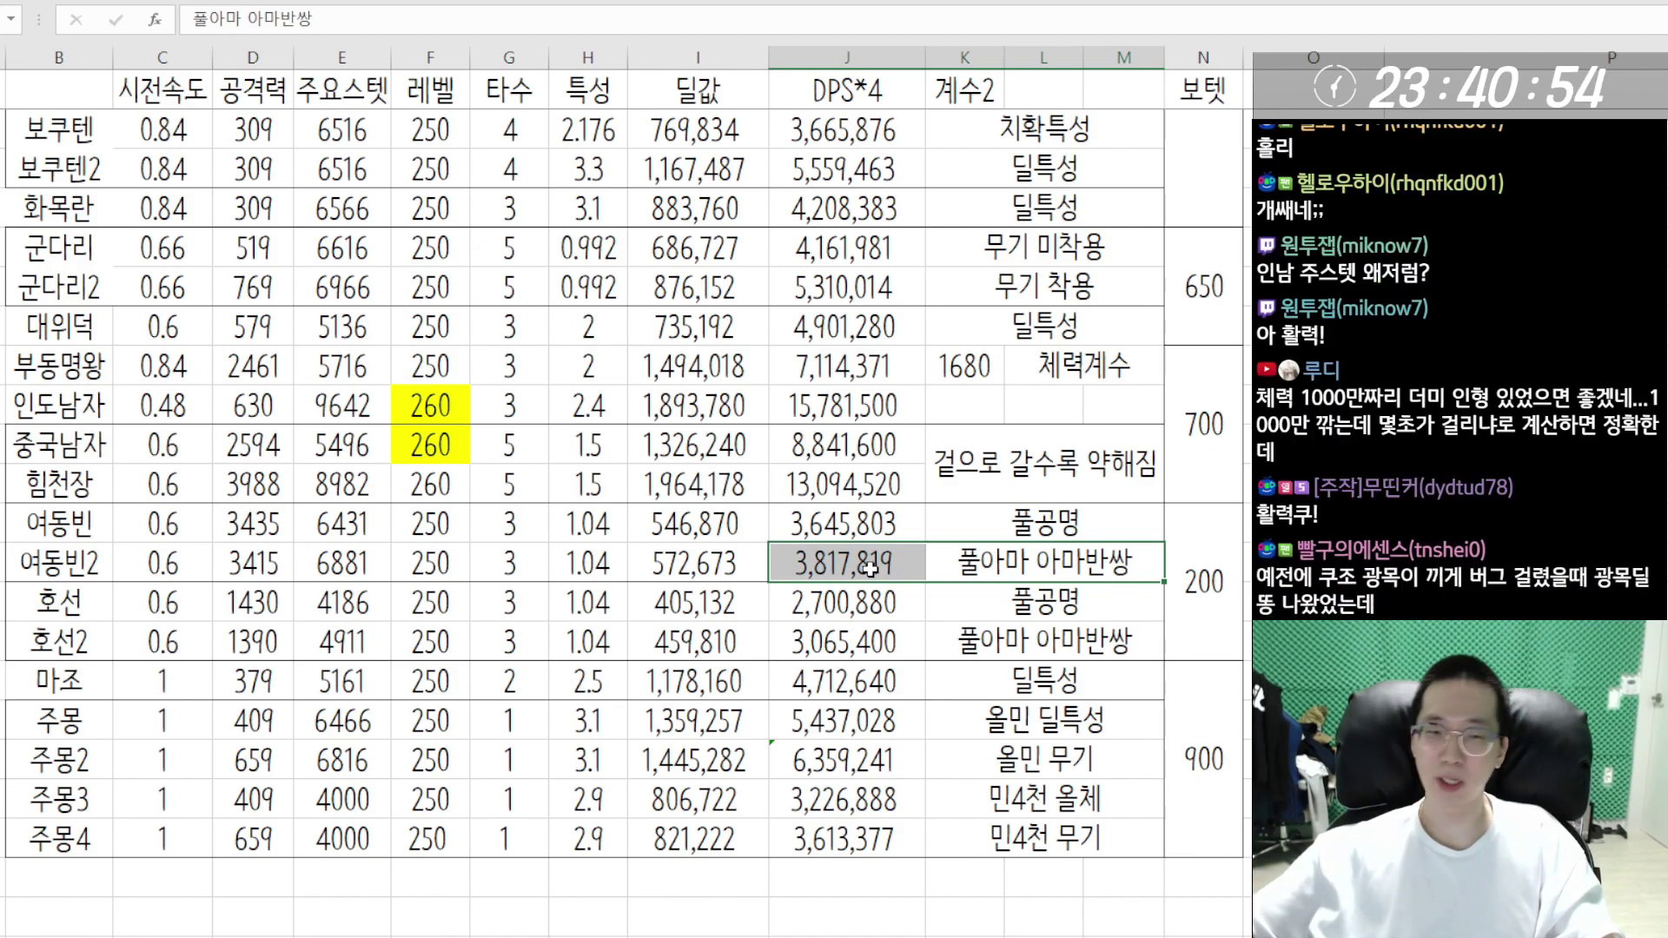
{"action": "left_click", "coordinate": [869, 602]}
{"action": "left_click_drag", "start_coordinate": [973, 600], "coordinate": [1034, 643]}
{"action": "left_click", "coordinate": [827, 604]}
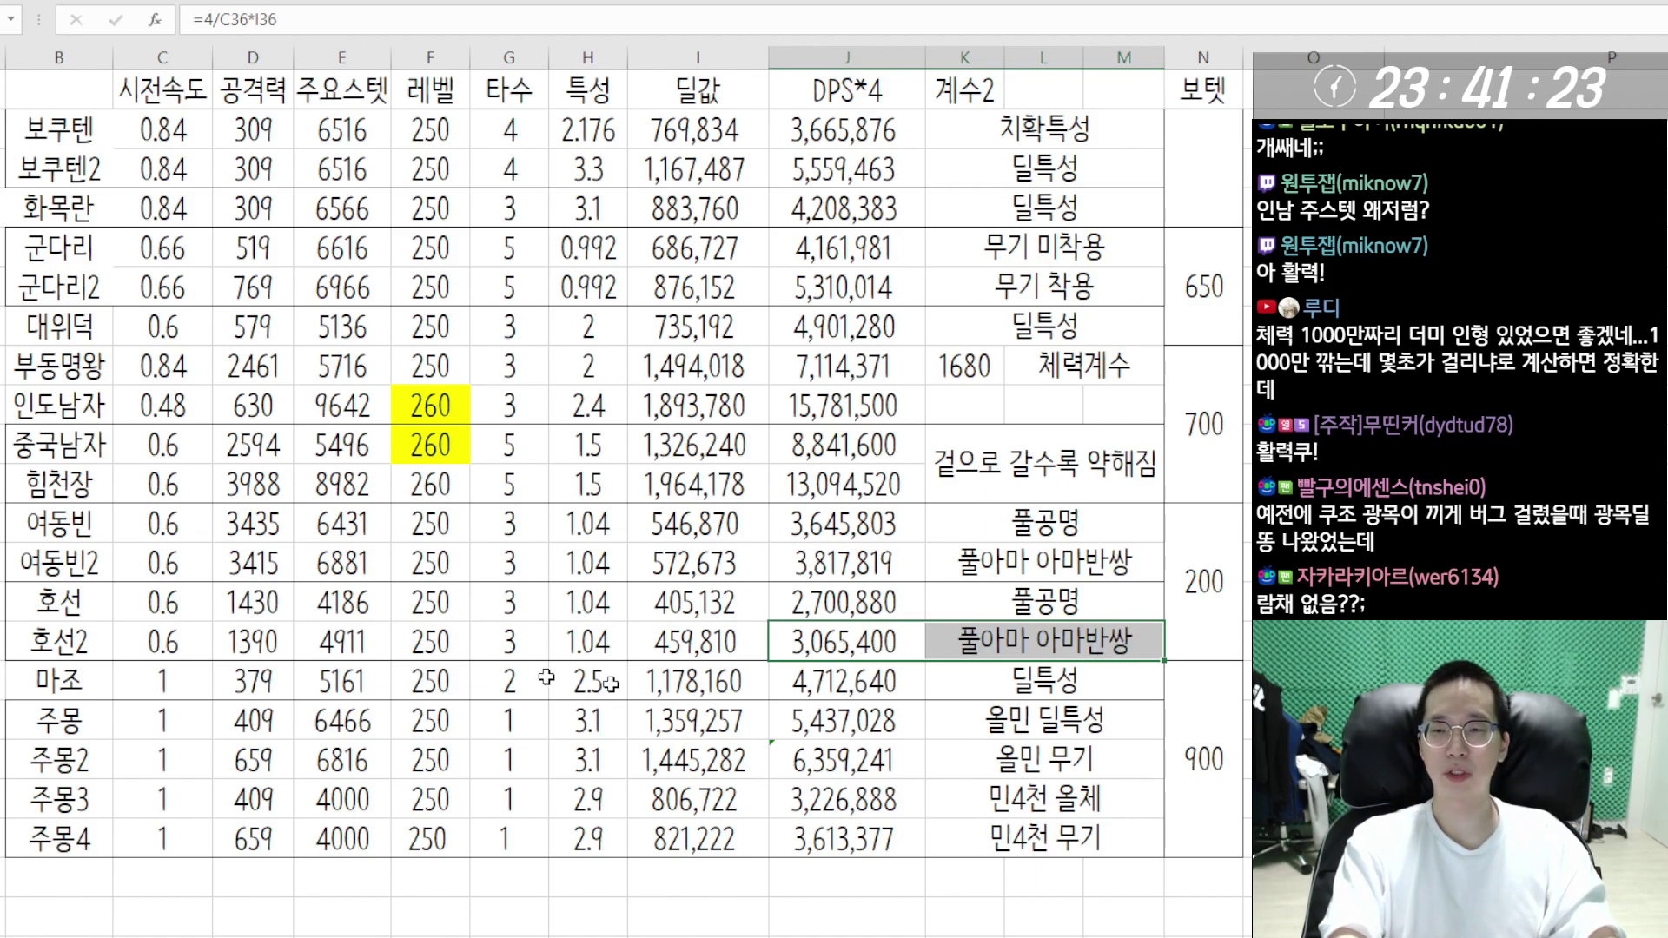
- Compare the DPS*4 values of 마조, 주몽, 주몽2, 주몽3 and 주몽4 under their 계수2 trait and weapon conditions
{"action": "left_click_drag", "start_coordinate": [836, 678], "coordinate": [1019, 673]}
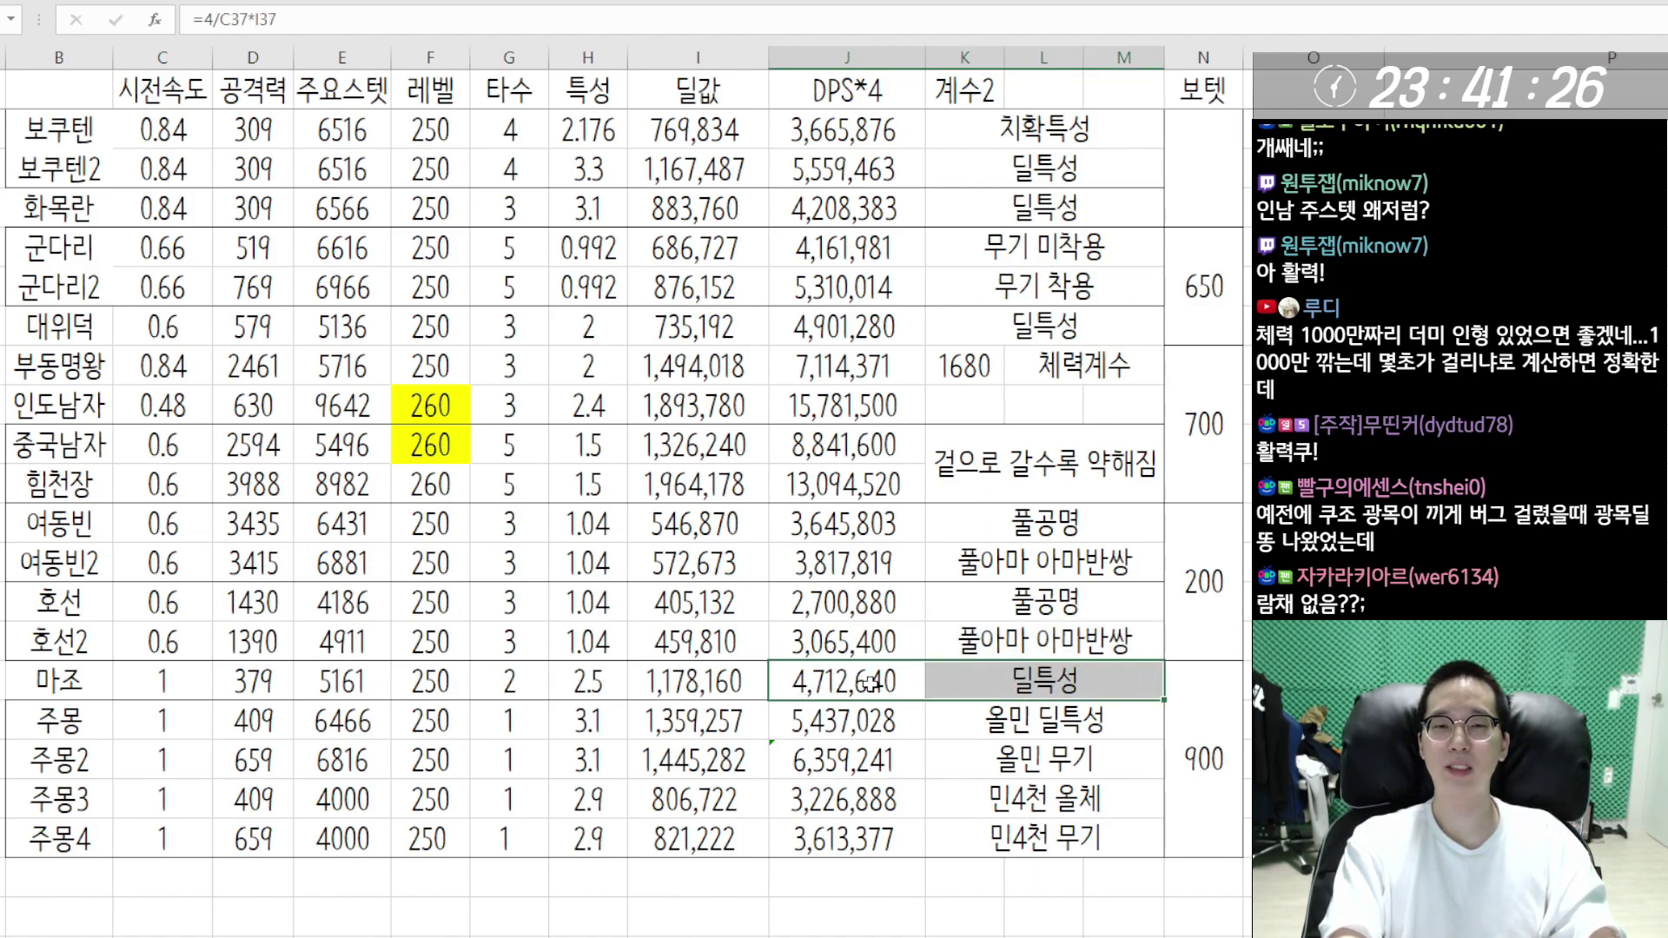
{"action": "left_click_drag", "start_coordinate": [856, 721], "coordinate": [999, 724]}
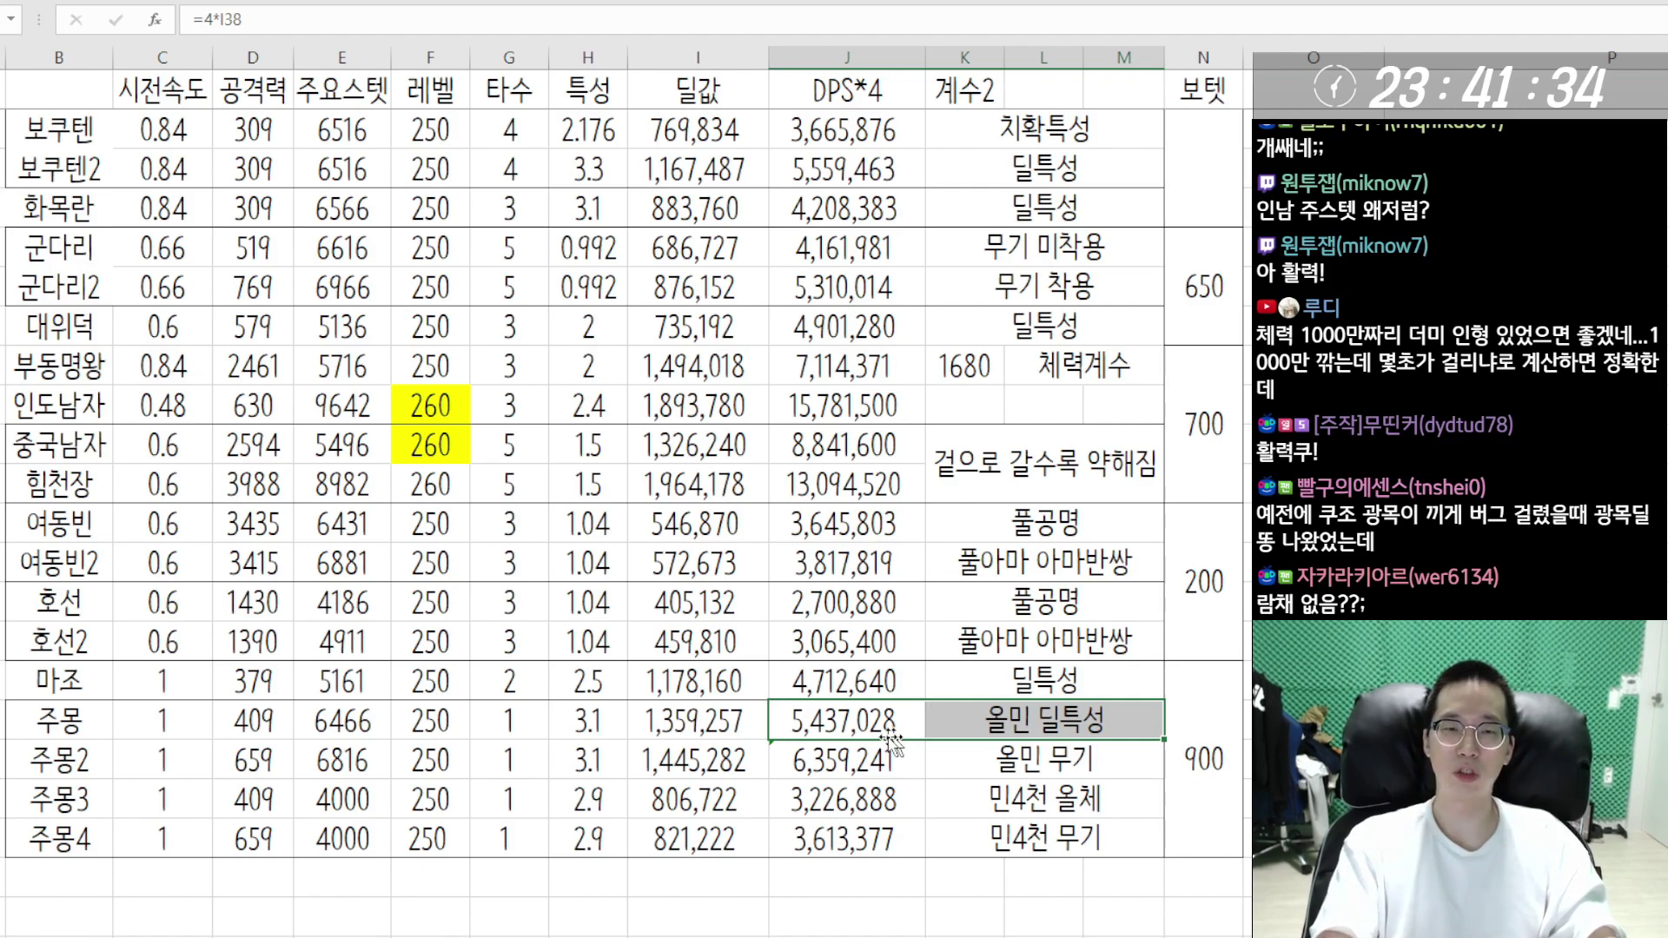
{"action": "left_click_drag", "start_coordinate": [1005, 758], "coordinate": [886, 799]}
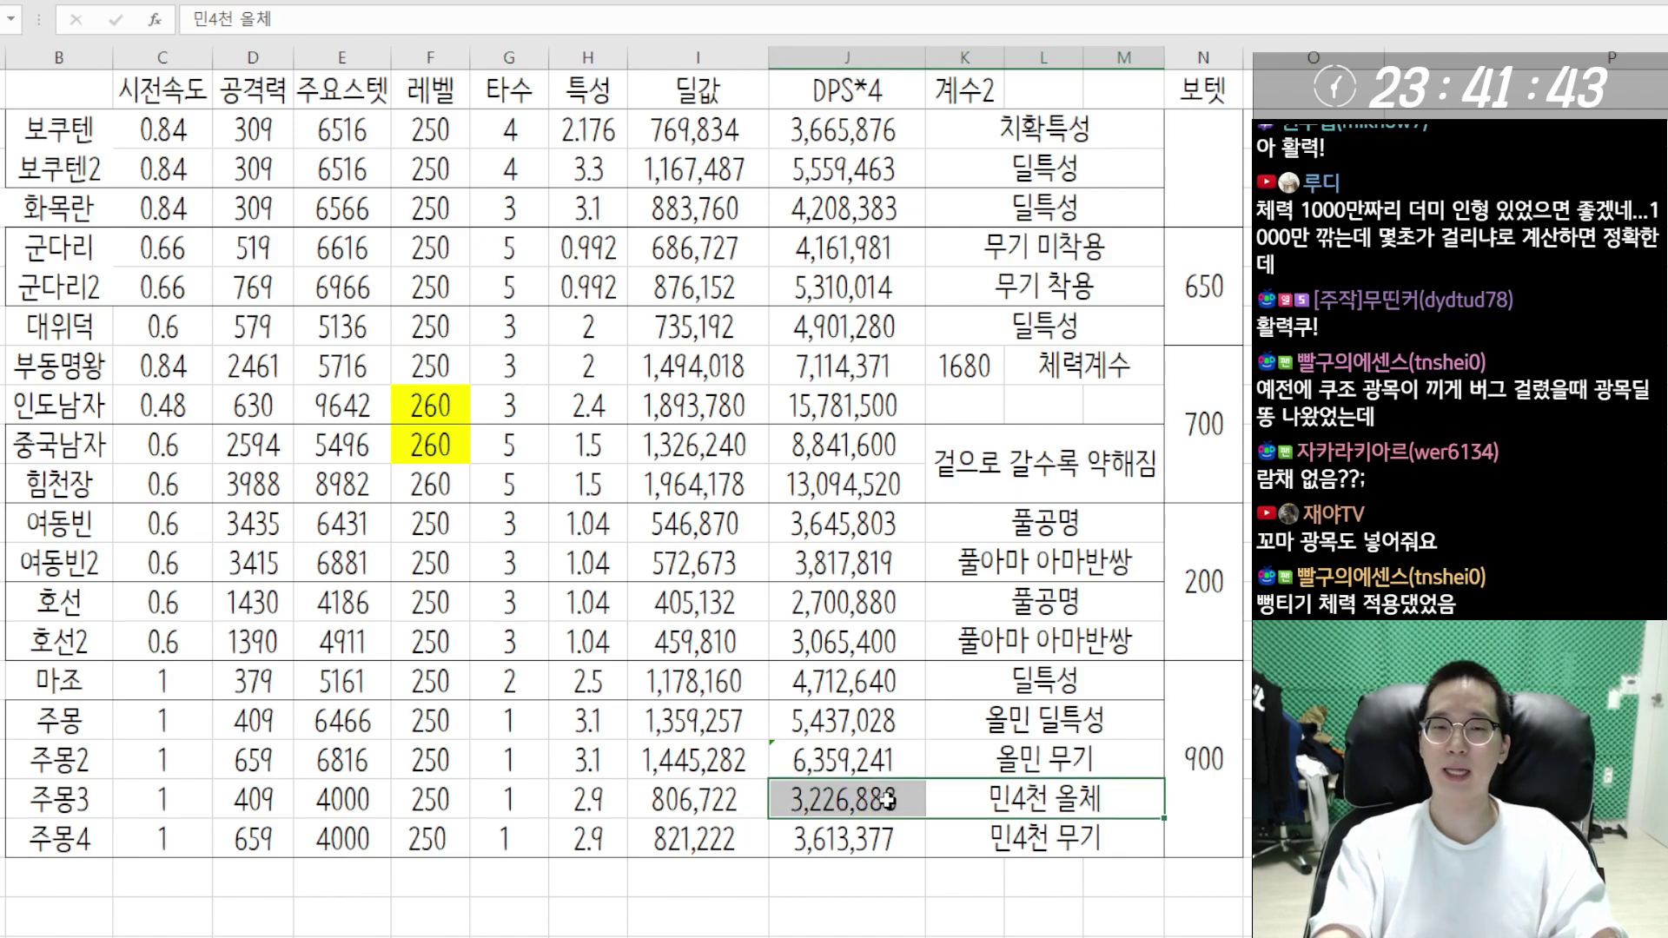
{"action": "left_click_drag", "start_coordinate": [1007, 835], "coordinate": [903, 838]}
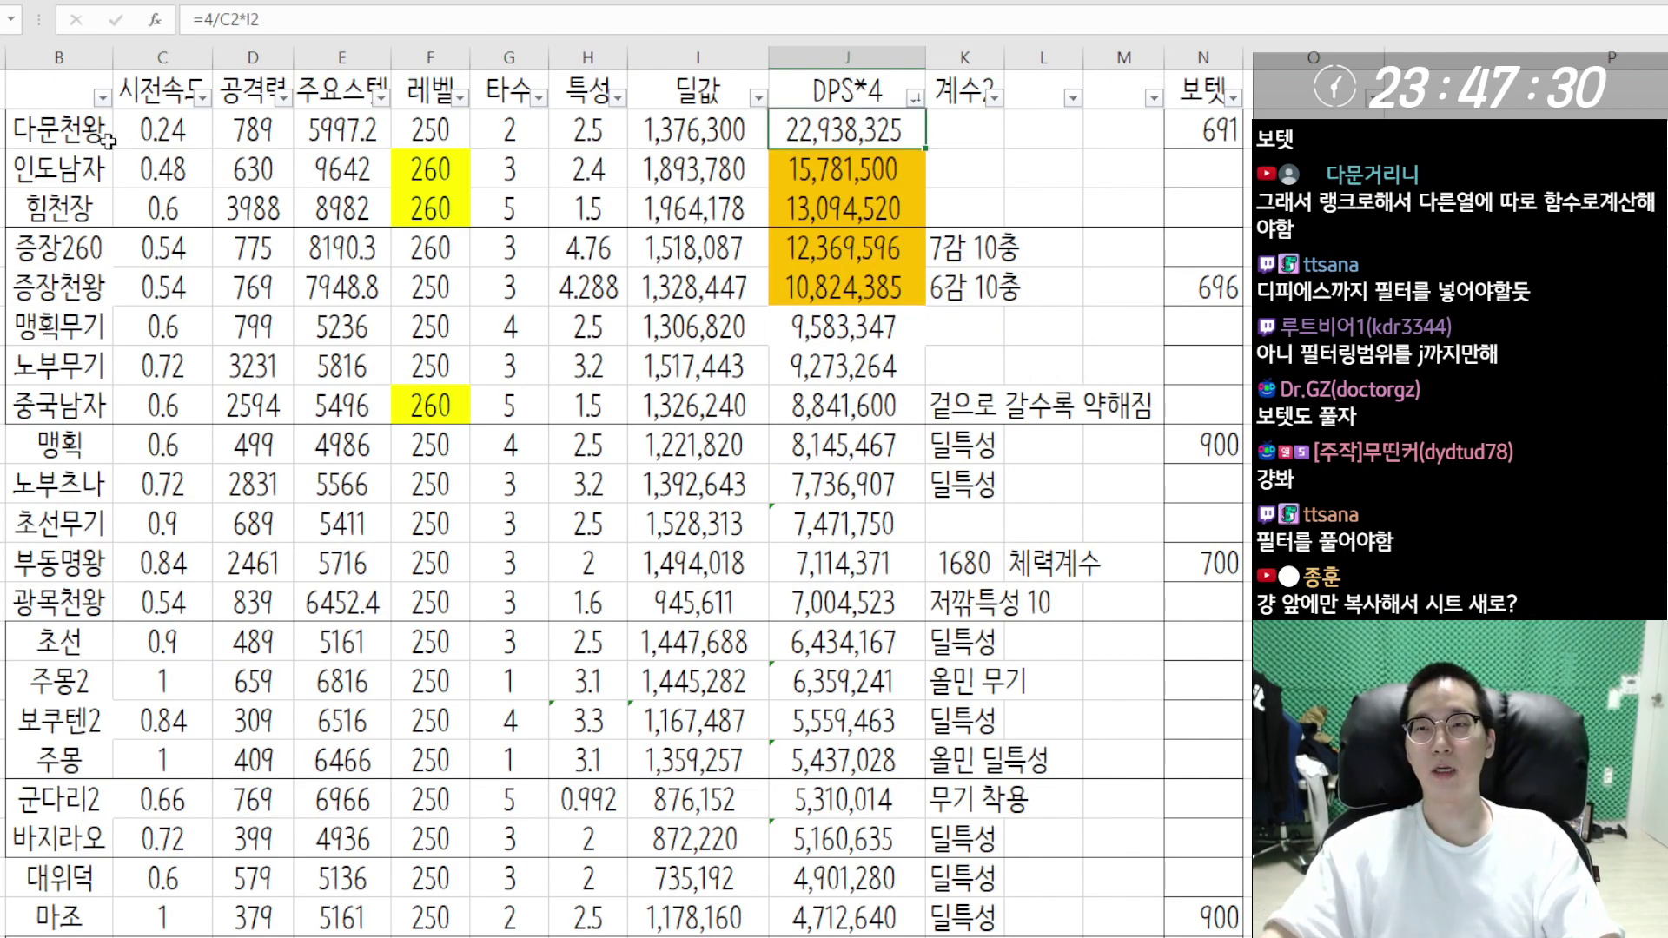
- Review the five highest DPS*4 units in ranking order: 다문천왕, 인도남자, 힘천장, 증장260 and 증장천왕
{"action": "key", "text": "shift+space"}
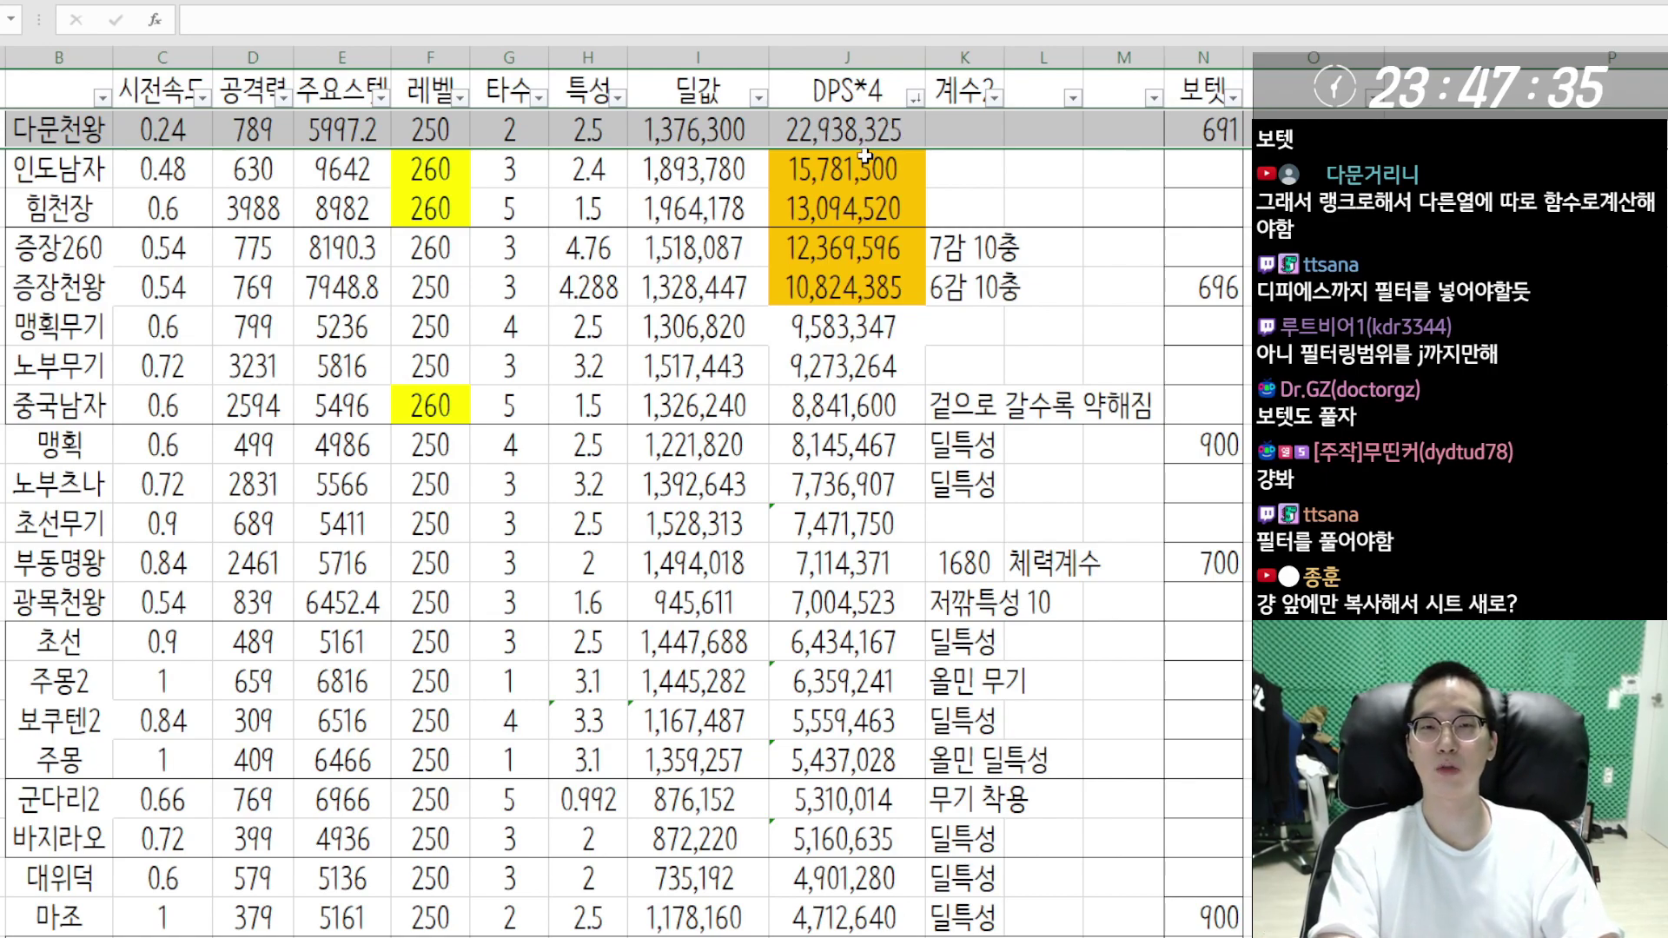
{"action": "left_click", "coordinate": [822, 174]}
{"action": "left_click", "coordinate": [880, 210]}
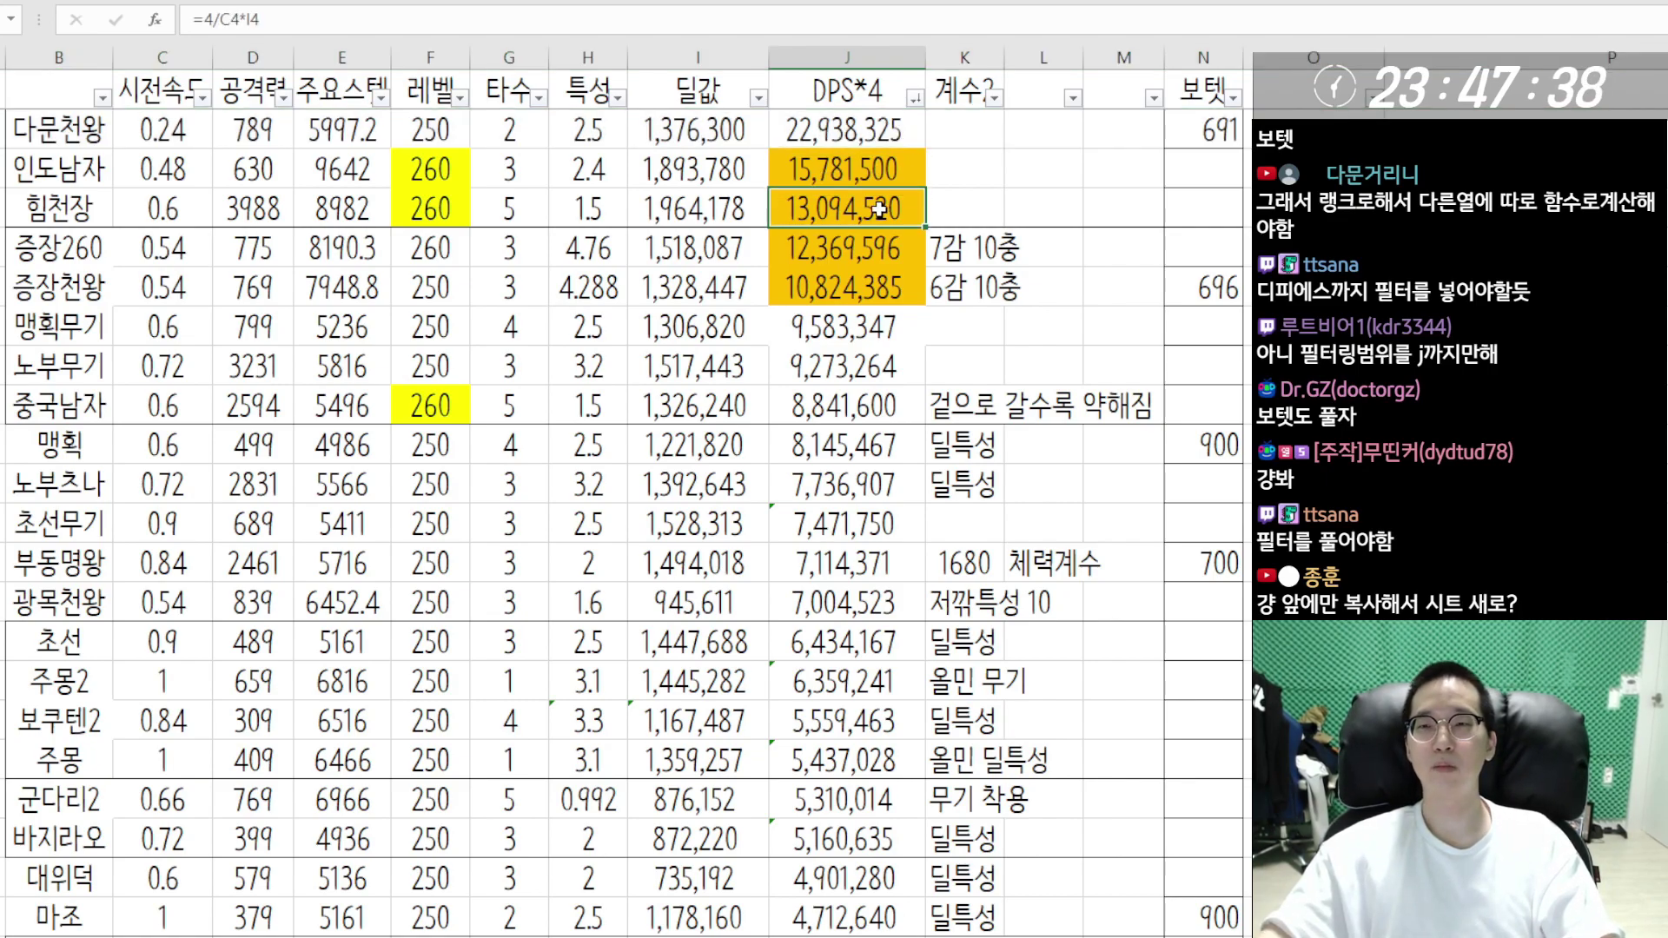
{"action": "left_click", "coordinate": [857, 246]}
{"action": "left_click", "coordinate": [848, 283]}
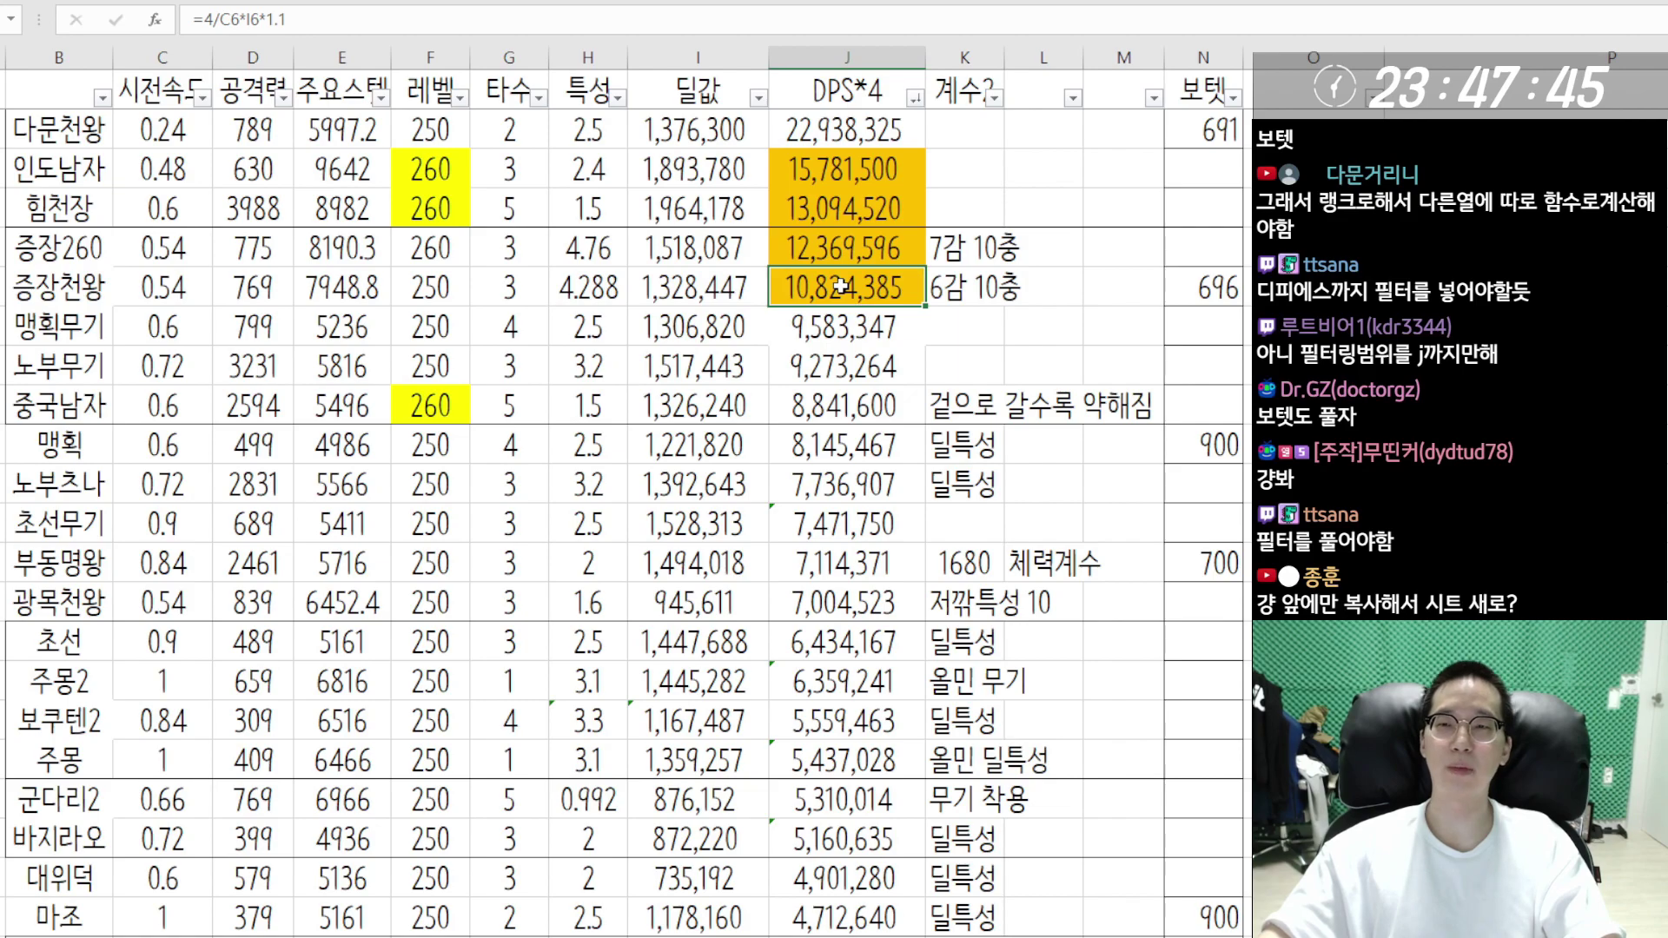
- Continue down the DPS*4 ranking through 맹획무기, 노부무기, 중국남자, 맹획 and 노부츠나
{"action": "left_click", "coordinate": [847, 320]}
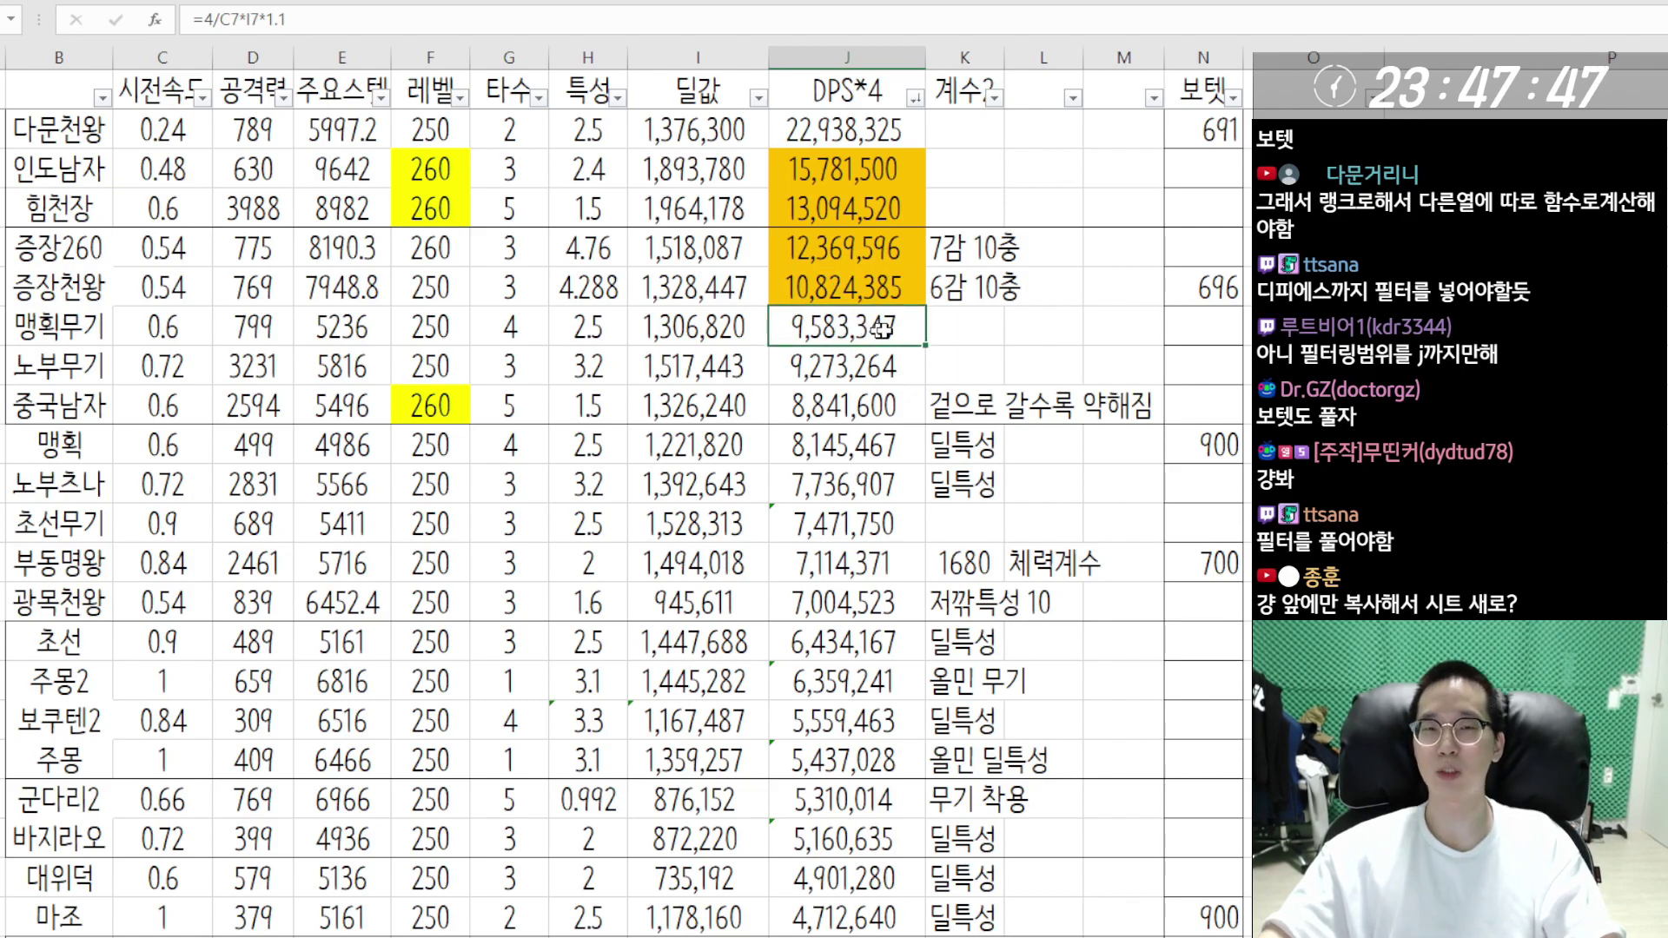
{"action": "left_click", "coordinate": [873, 371]}
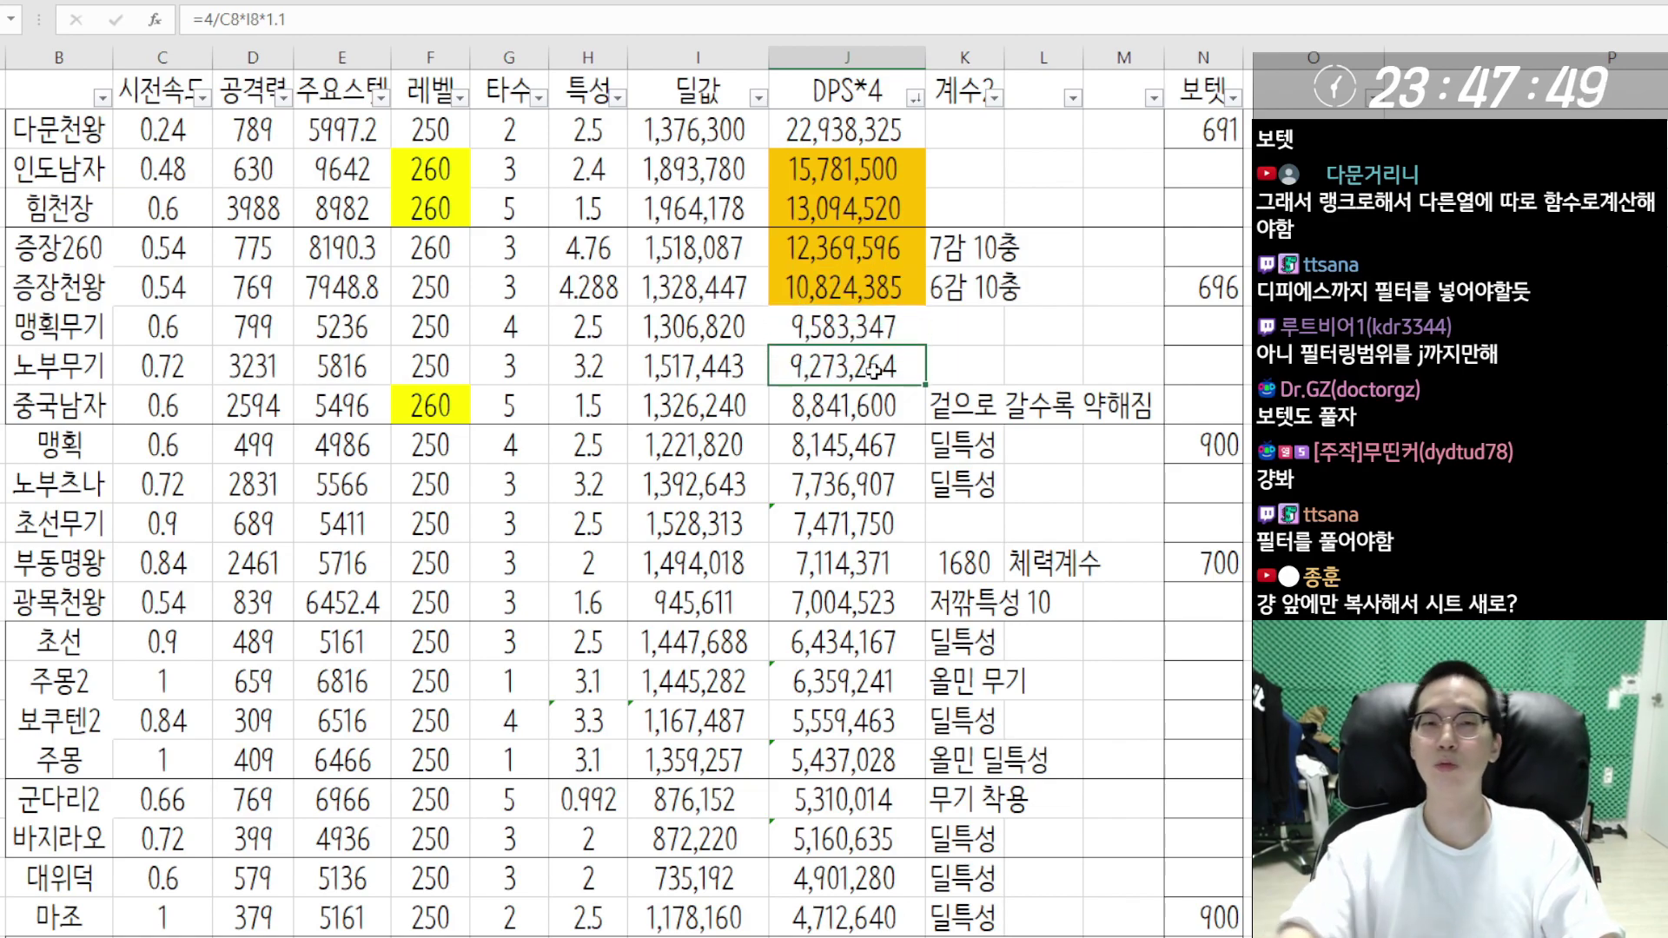
{"action": "left_click", "coordinate": [858, 406]}
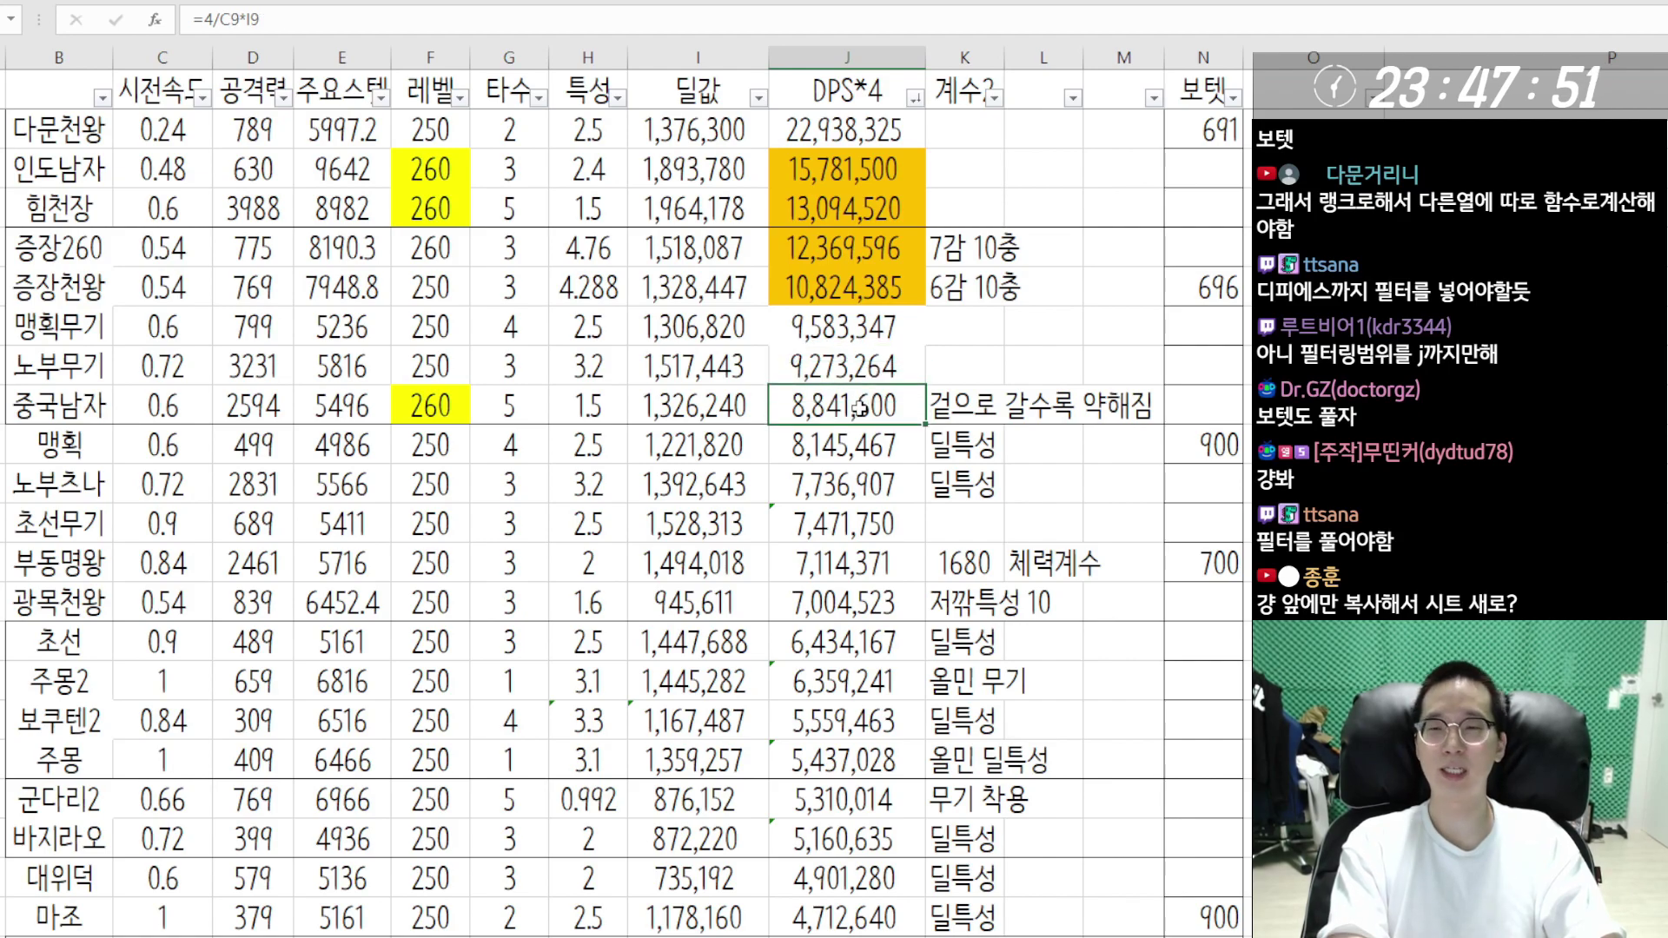
{"action": "left_click", "coordinate": [856, 446]}
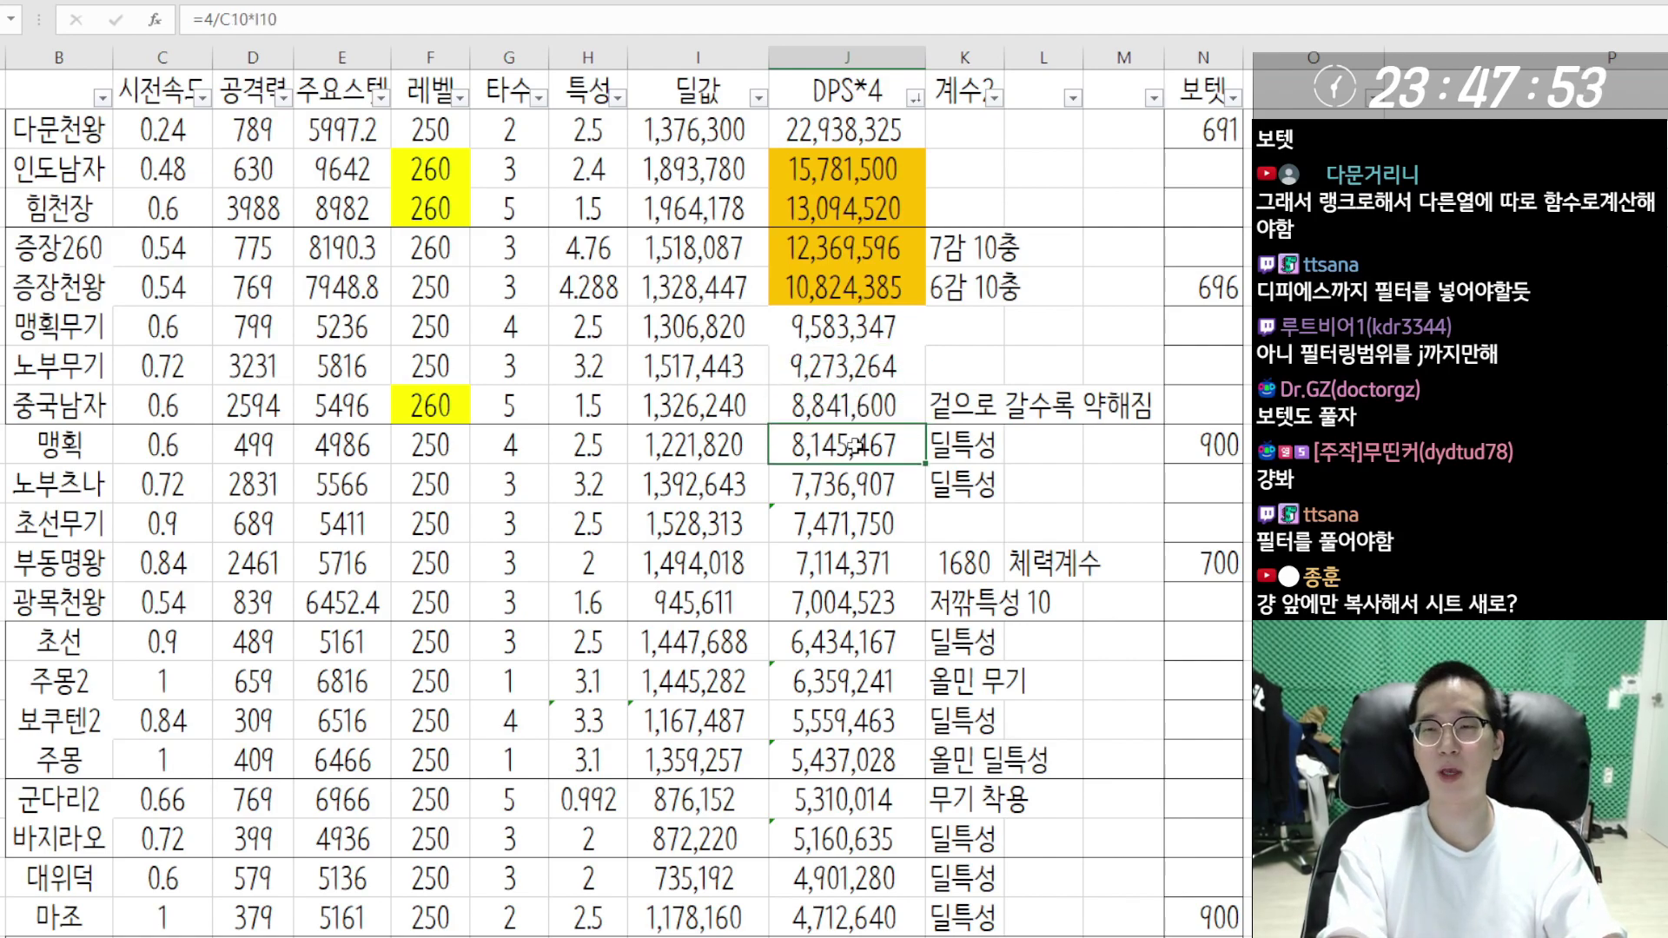
{"action": "left_click", "coordinate": [855, 482]}
- Examine the DPS*4 formulas of the mid-ranked units 초선무기, 부동명왕, 광목천왕, 초선, 주몽2 and 보쿠텐2
{"action": "scroll", "coordinate": [875, 472], "scroll_direction": "down", "scroll_amount": 1}
{"action": "left_click", "coordinate": [874, 402]}
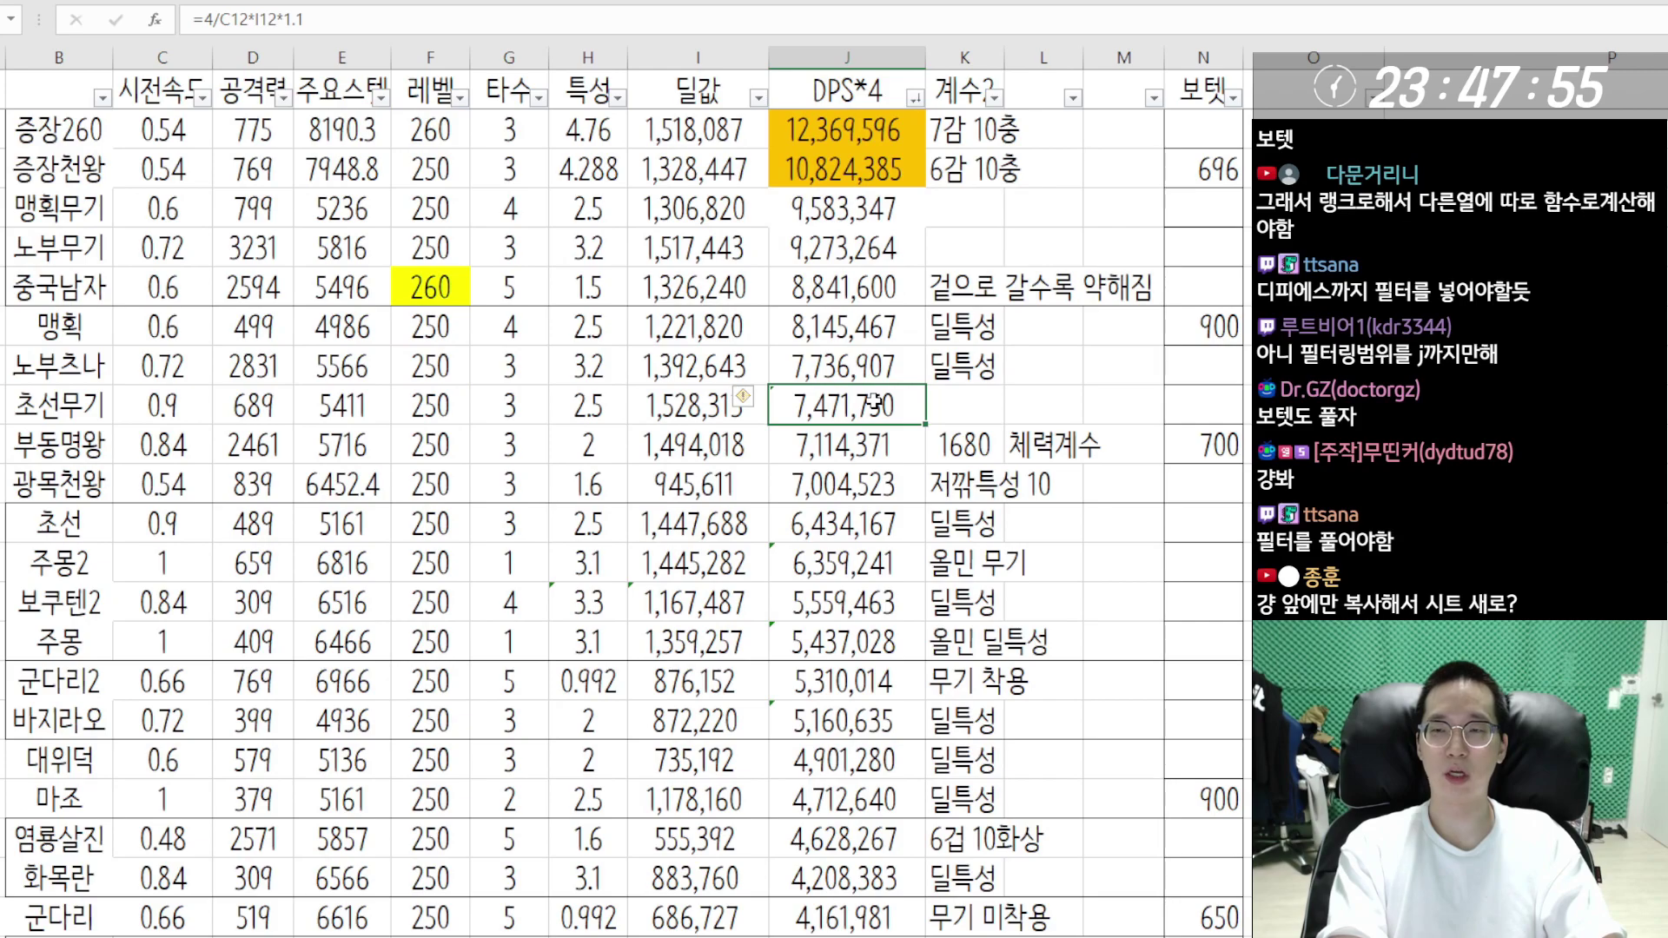
{"action": "left_click", "coordinate": [849, 444]}
{"action": "scroll", "coordinate": [849, 444], "scroll_direction": "down", "scroll_amount": 1}
{"action": "left_click", "coordinate": [847, 365]}
{"action": "left_click", "coordinate": [844, 406]}
{"action": "left_click", "coordinate": [839, 445]}
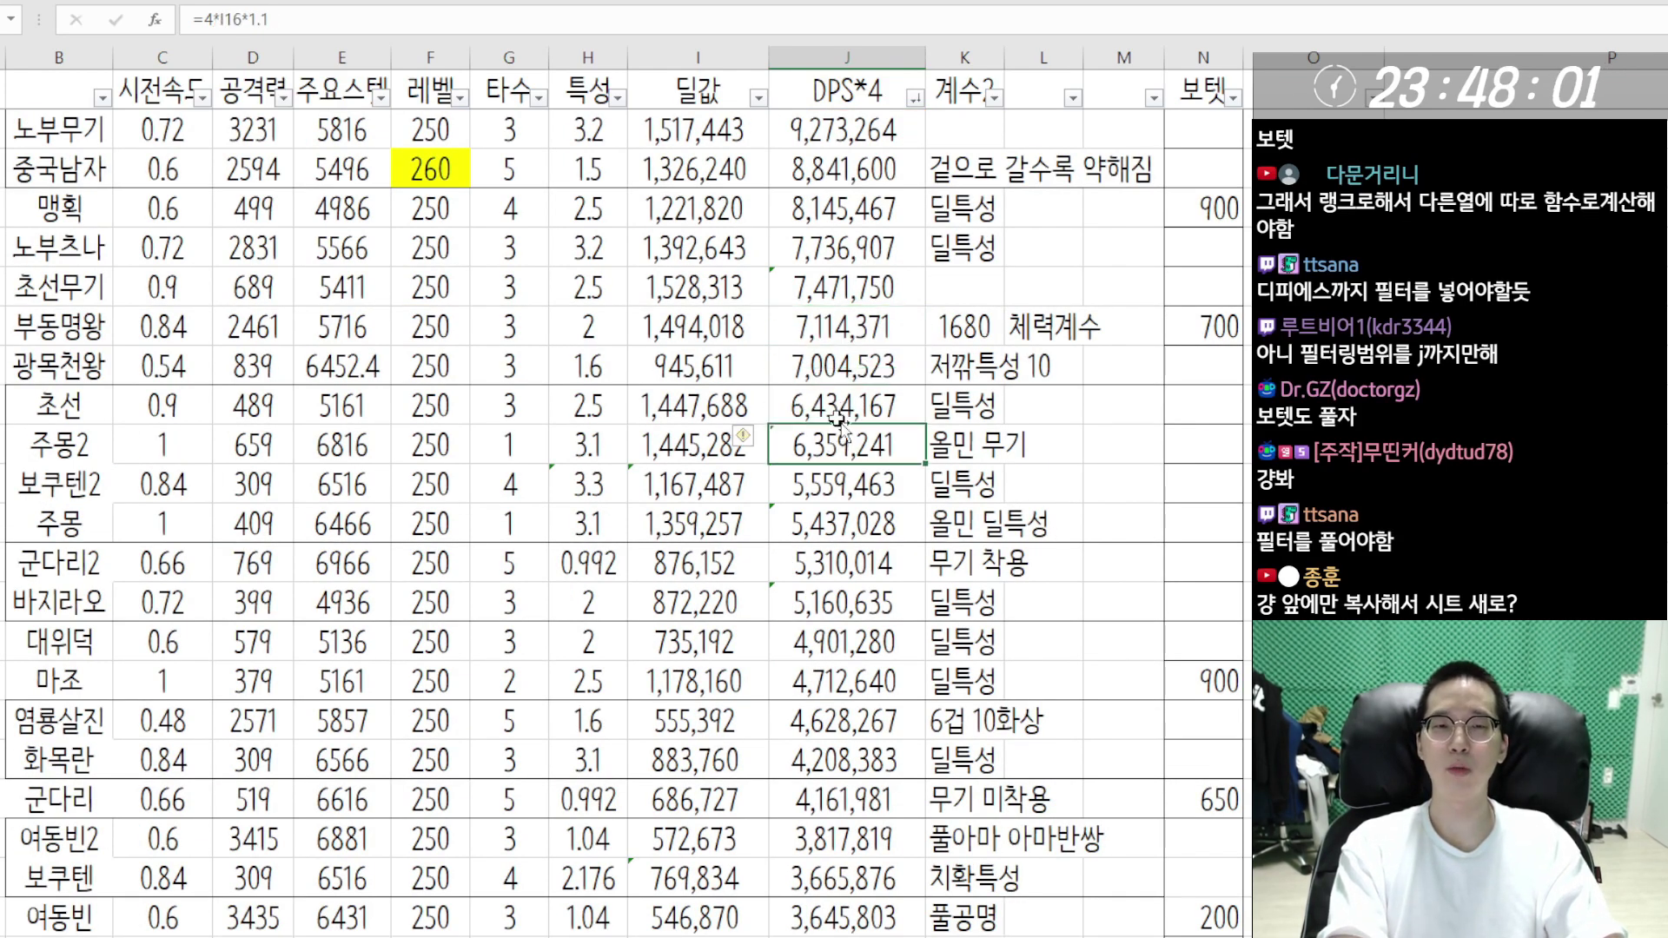
{"action": "left_click", "coordinate": [847, 484]}
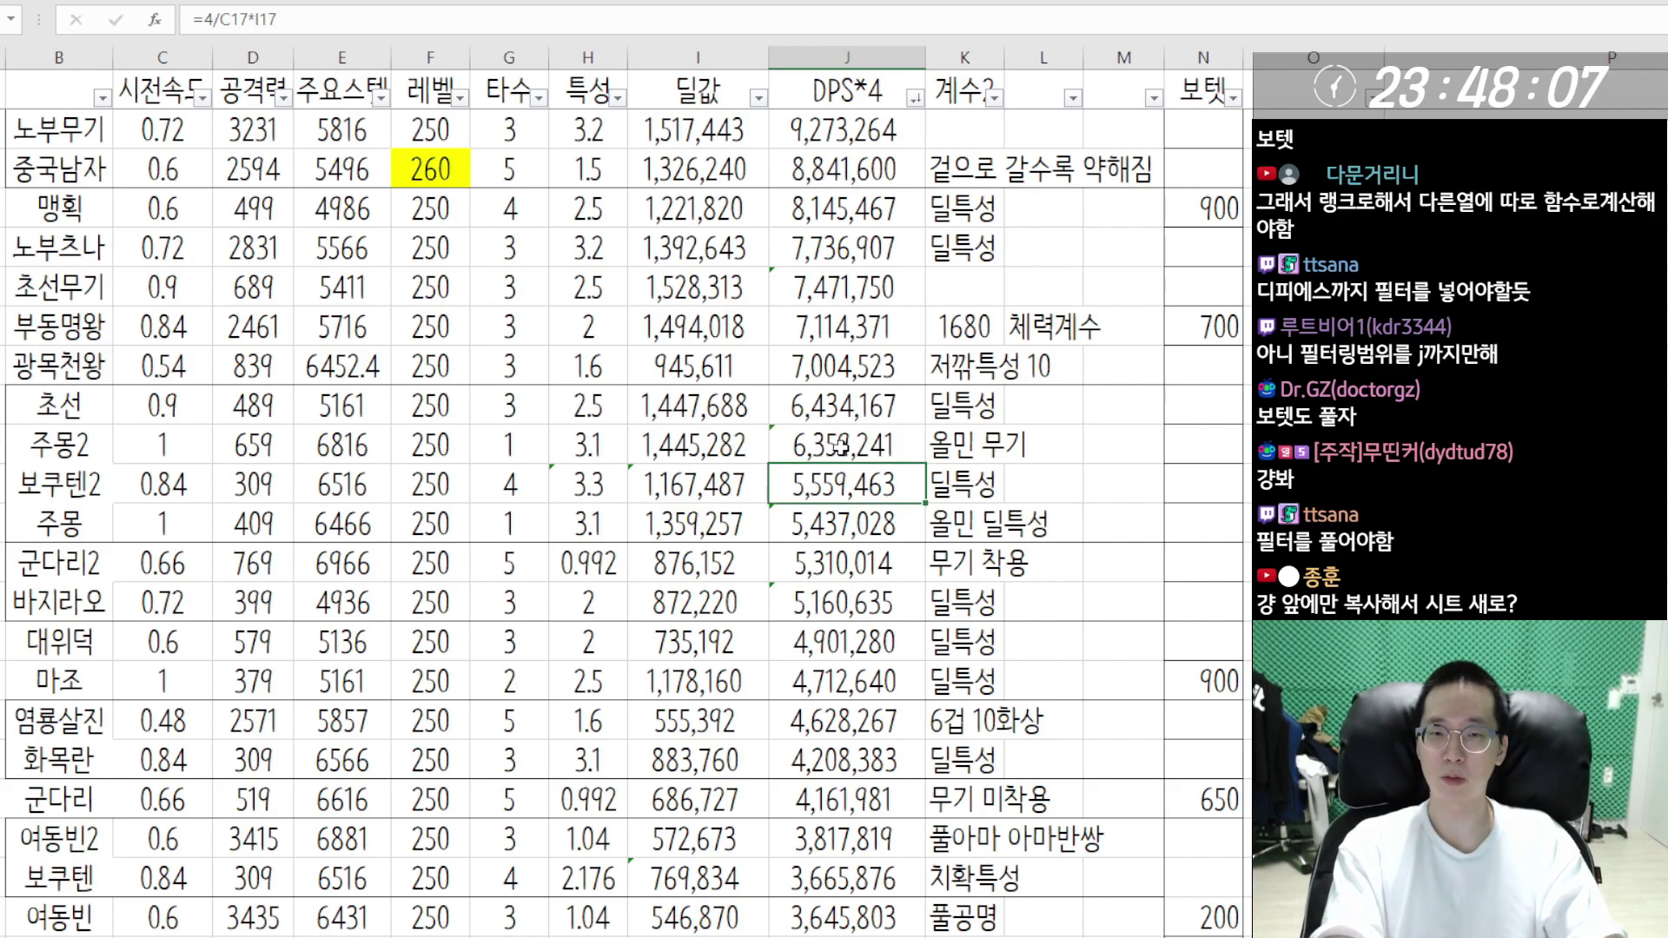
- Check the DPS*4 formulas of 주몽, 군다리2, 바지라오, 대위덕 and 마조, plus the lower-ranked units beneath them
{"action": "scroll", "coordinate": [841, 439], "scroll_direction": "down", "scroll_amount": 1}
{"action": "left_click", "coordinate": [877, 403]}
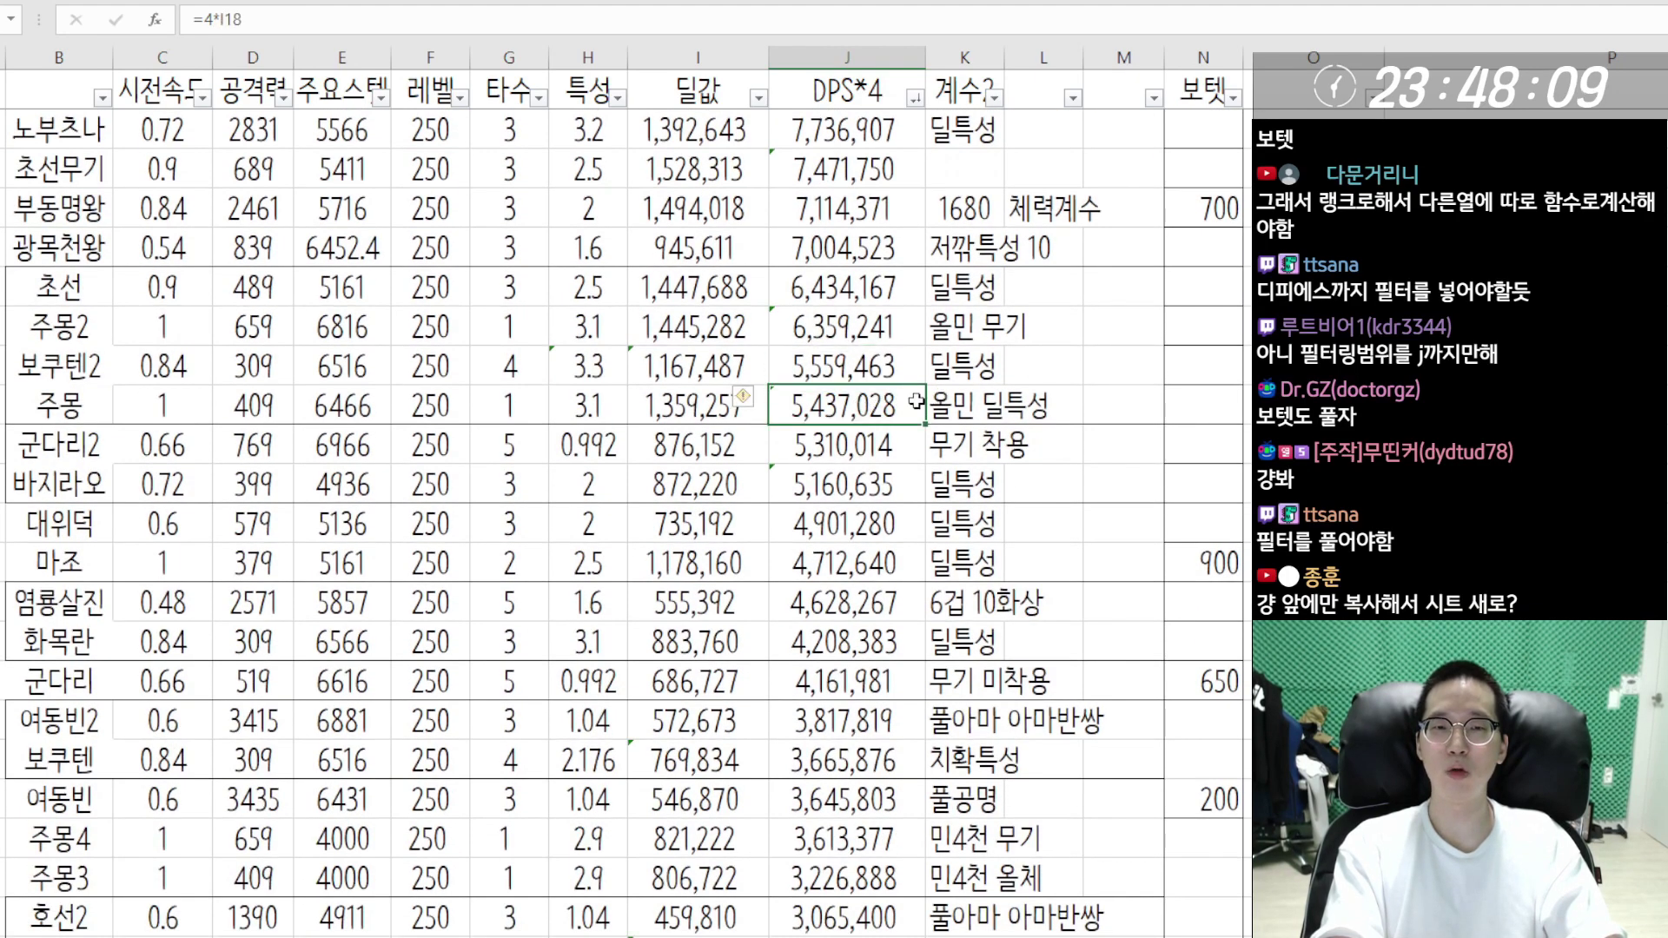
{"action": "left_click", "coordinate": [858, 443]}
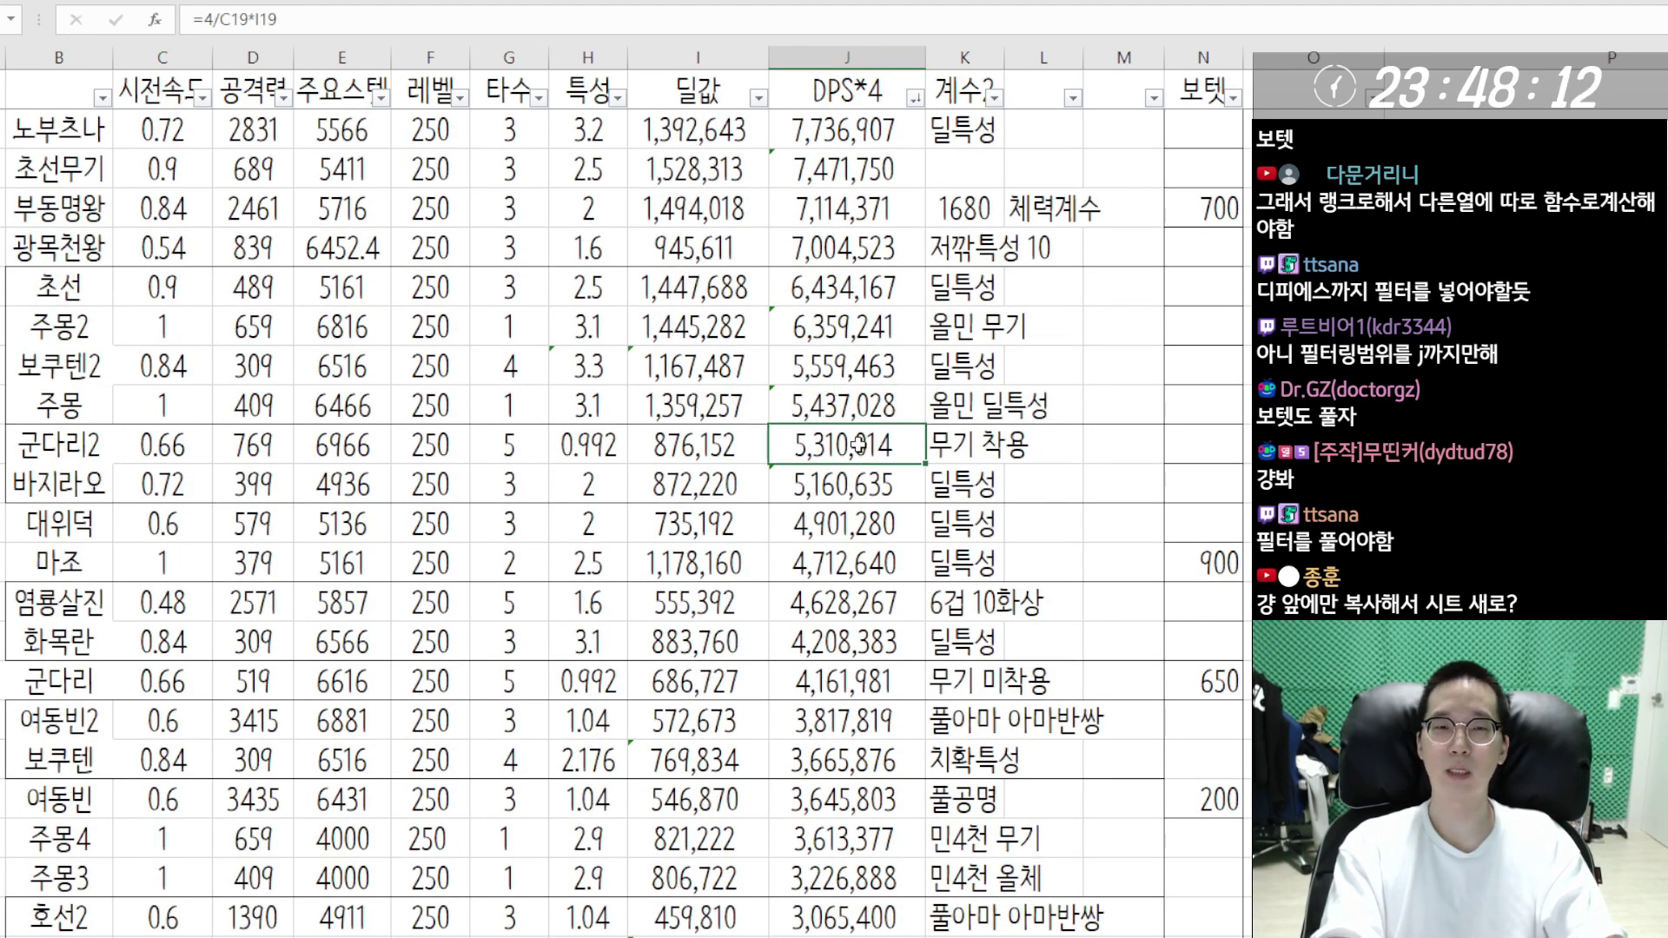
{"action": "left_click", "coordinate": [871, 484]}
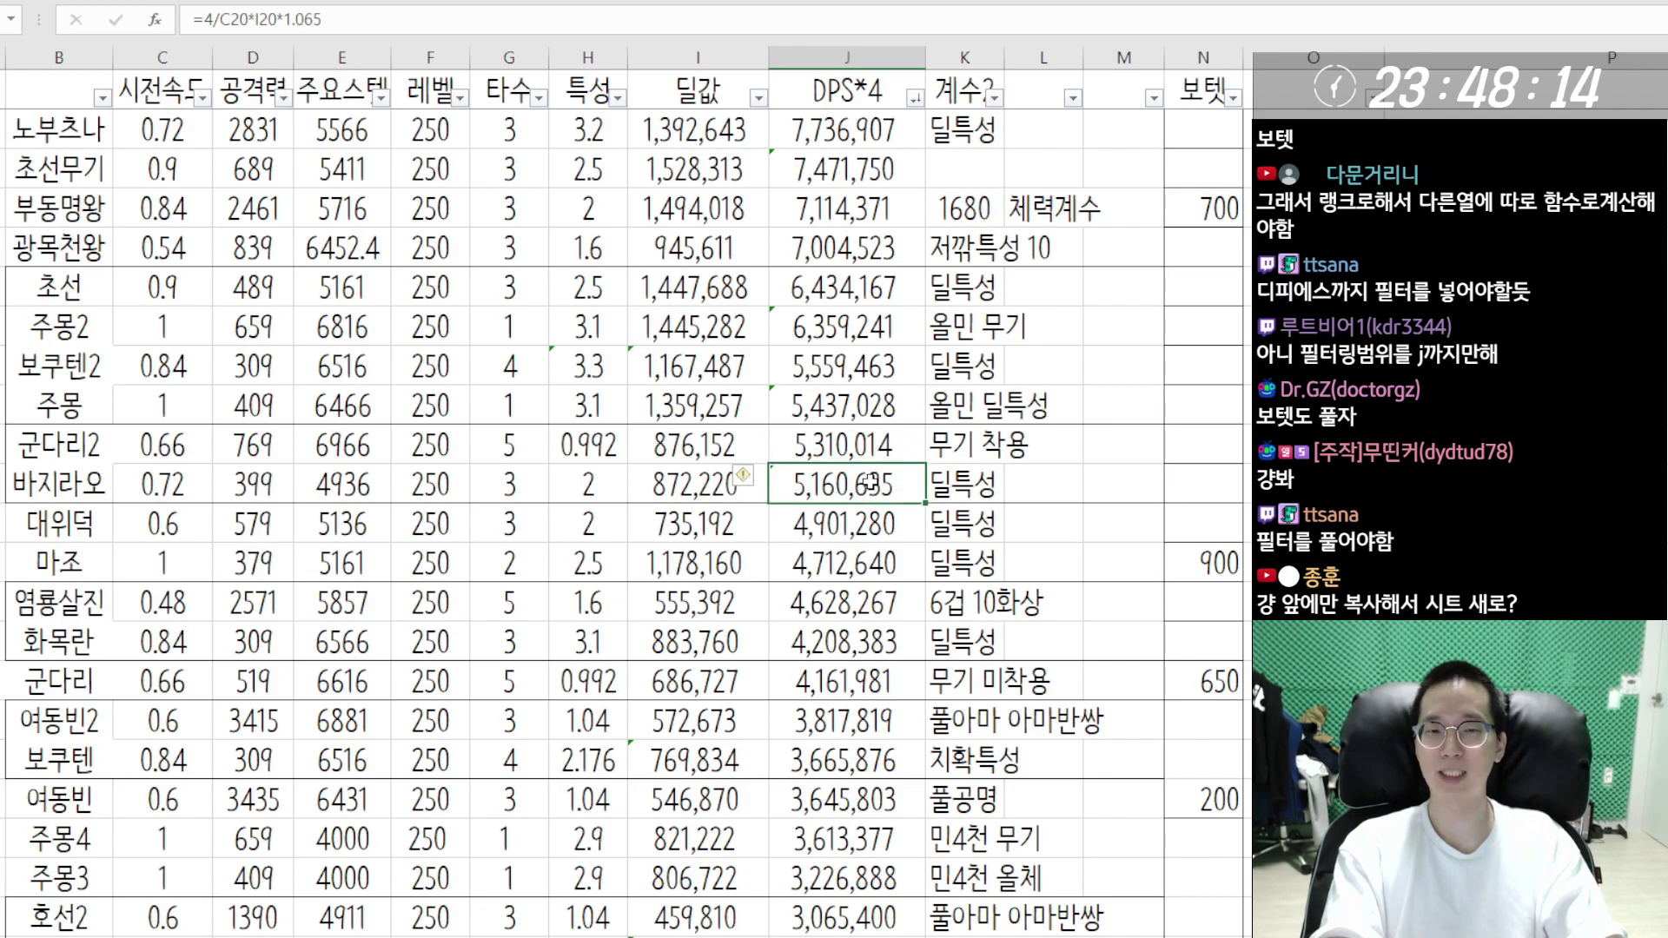
{"action": "left_click", "coordinate": [841, 523]}
{"action": "left_click", "coordinate": [872, 563]}
{"action": "scroll", "coordinate": [873, 556], "scroll_direction": "down", "scroll_amount": 1}
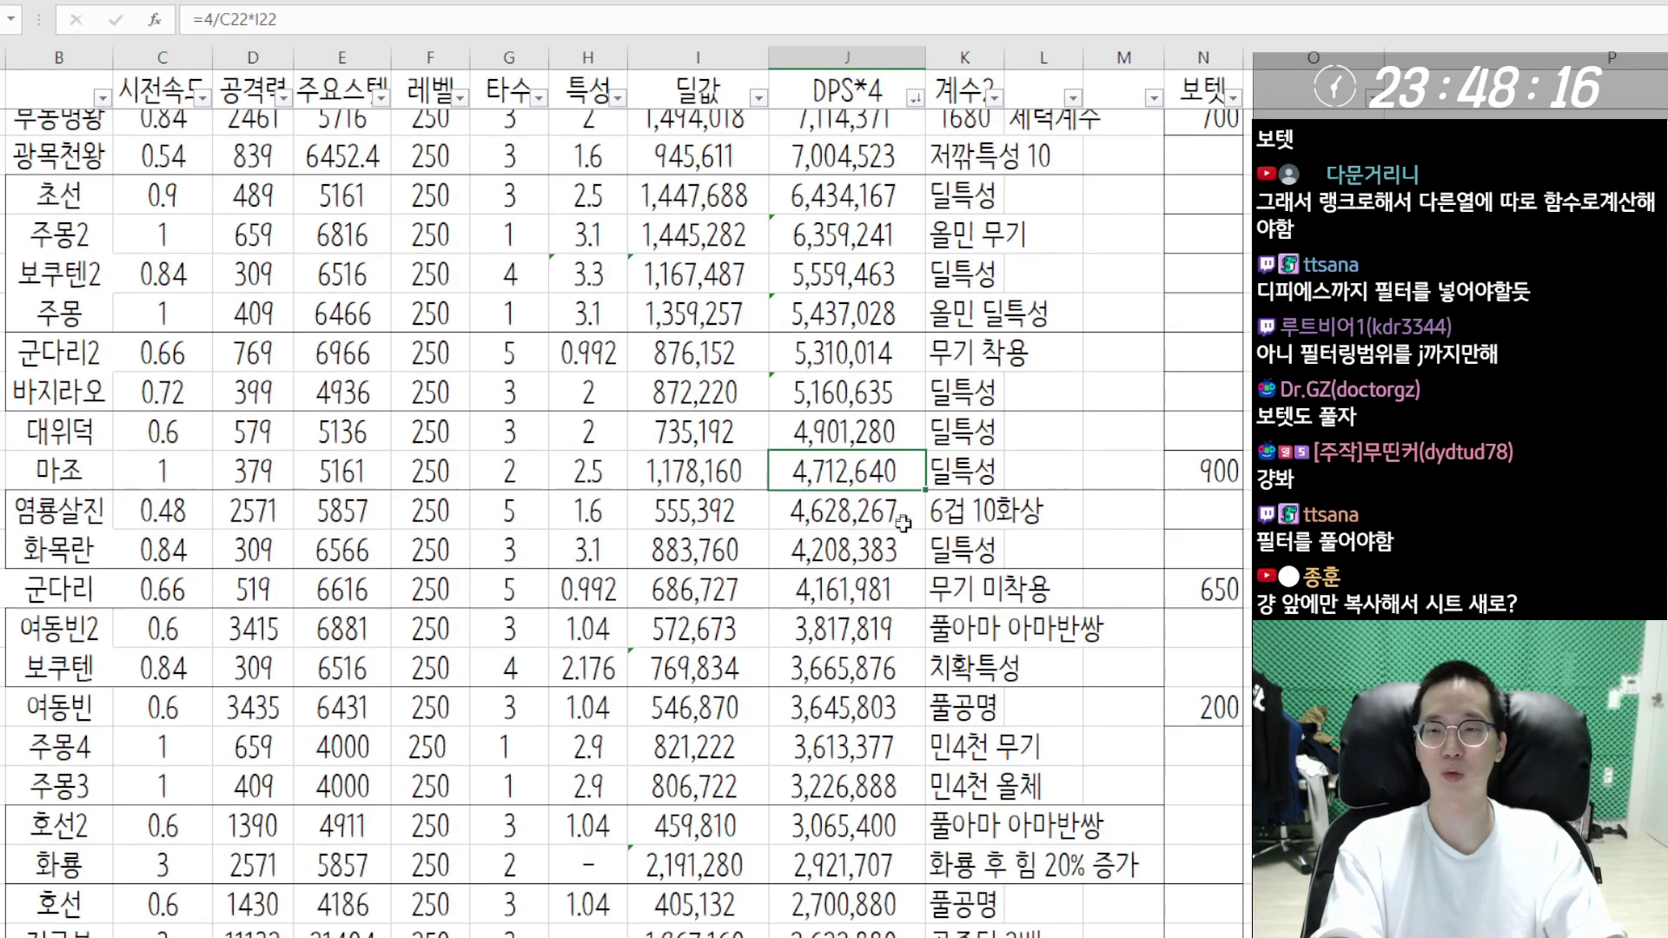
{"action": "scroll", "coordinate": [878, 504], "scroll_direction": "down", "scroll_amount": 1}
{"action": "scroll", "coordinate": [877, 503], "scroll_direction": "up", "scroll_amount": 5}
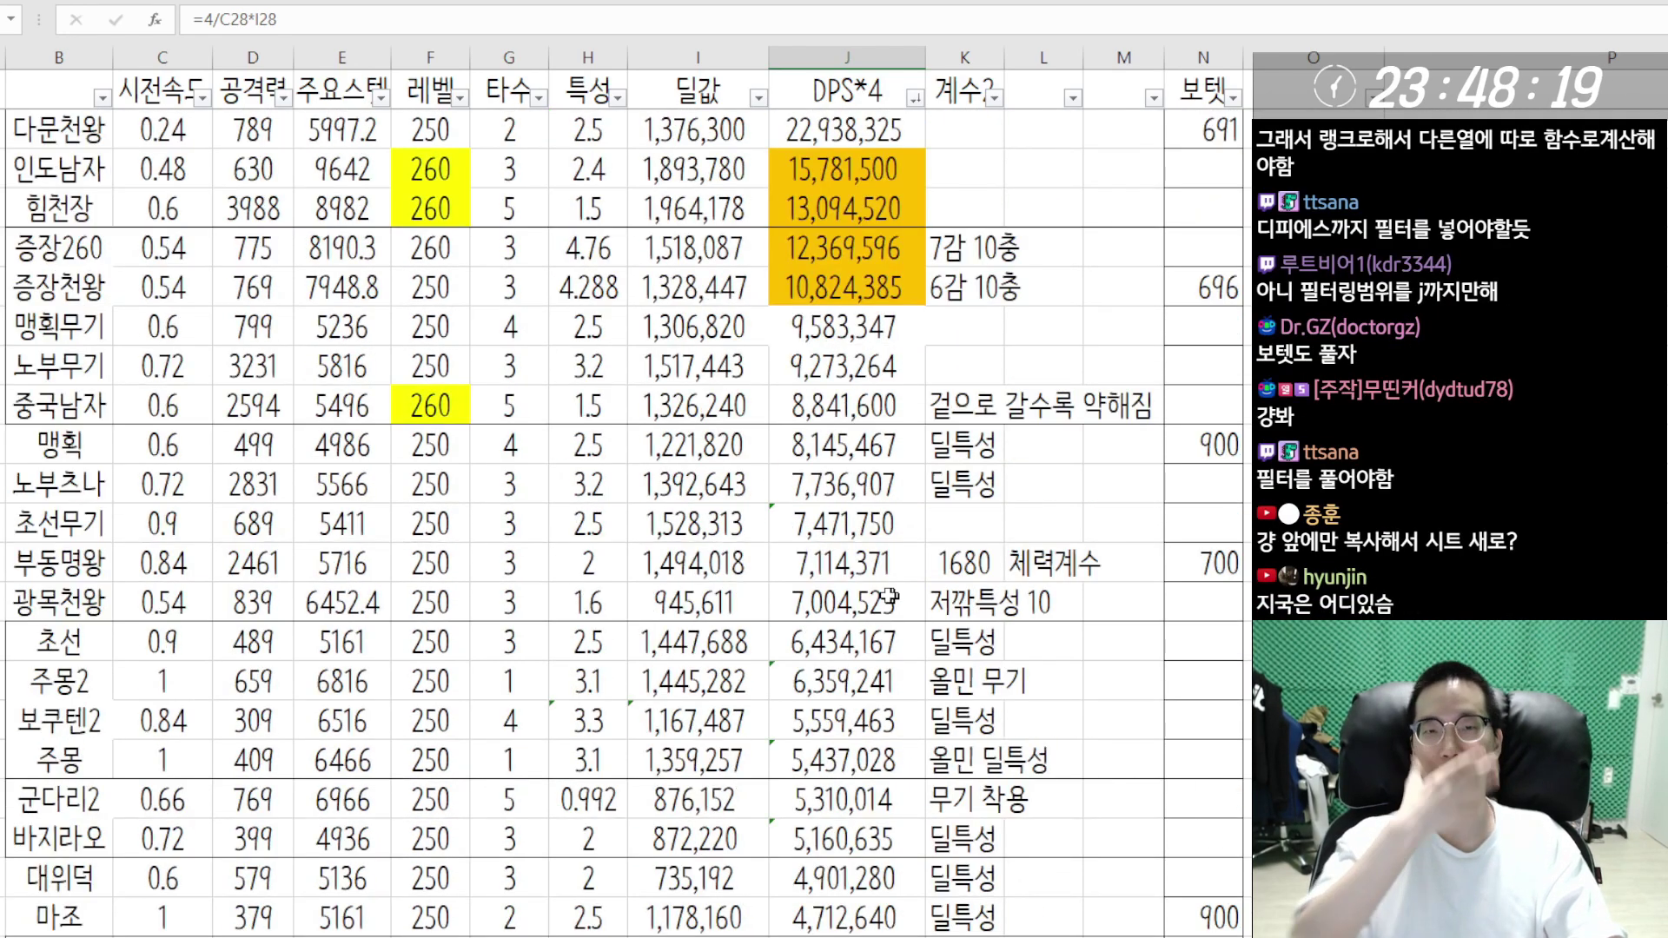
- Insert an empty row between 증장천왕 and 맹획무기 and enter "6겁 10화" in its DPS*4 cell
{"action": "left_click", "coordinate": [873, 565]}
{"action": "left_click", "coordinate": [847, 330]}
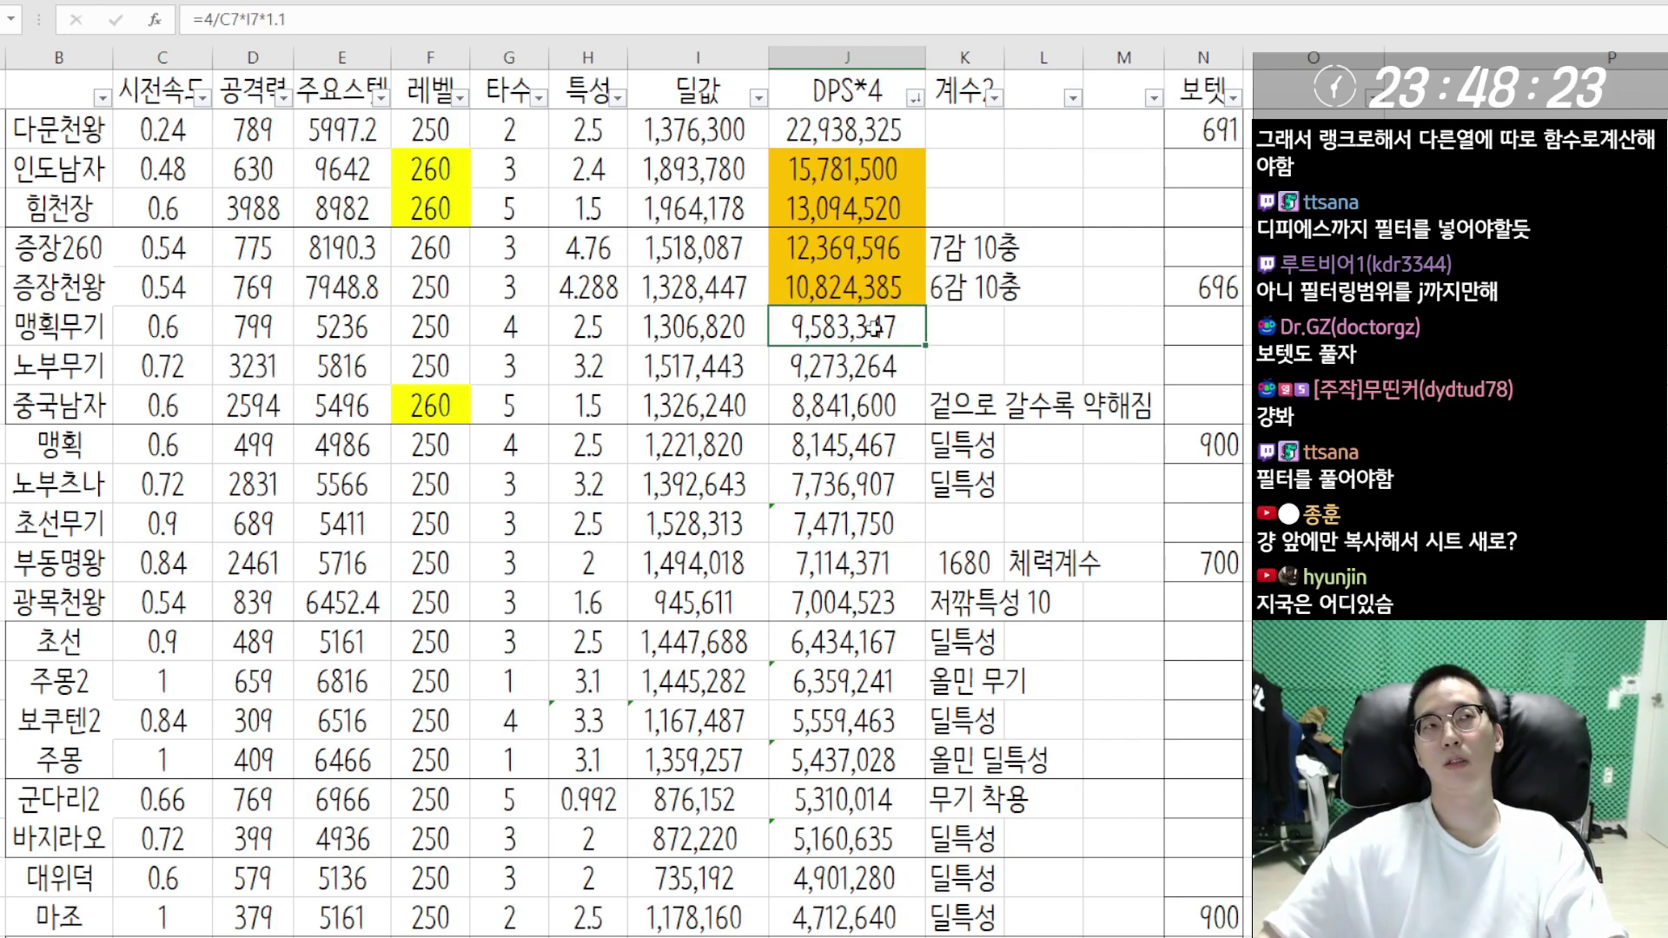
{"action": "left_click", "coordinate": [4, 327]}
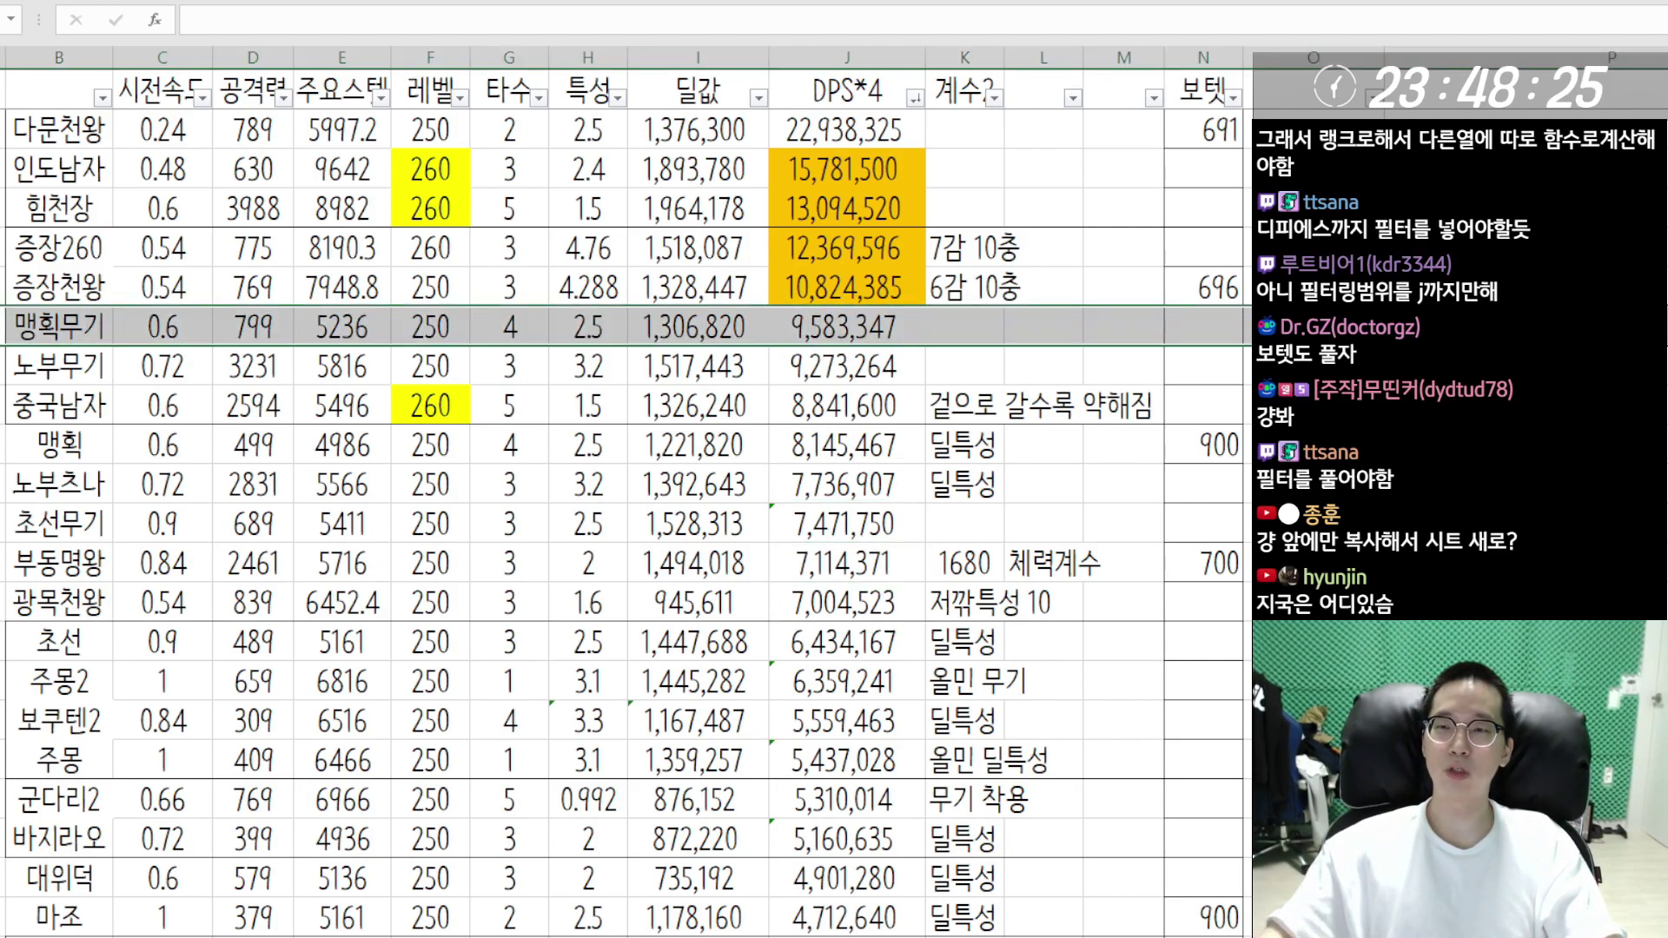
{"action": "key", "text": "ctrl+shift+plus"}
{"action": "left_click", "coordinate": [847, 326]}
{"action": "type", "text": "6겁 10화"}
{"action": "key", "text": "Return"}
{"action": "key", "text": "Up"}
{"action": "key", "text": "shift+space"}
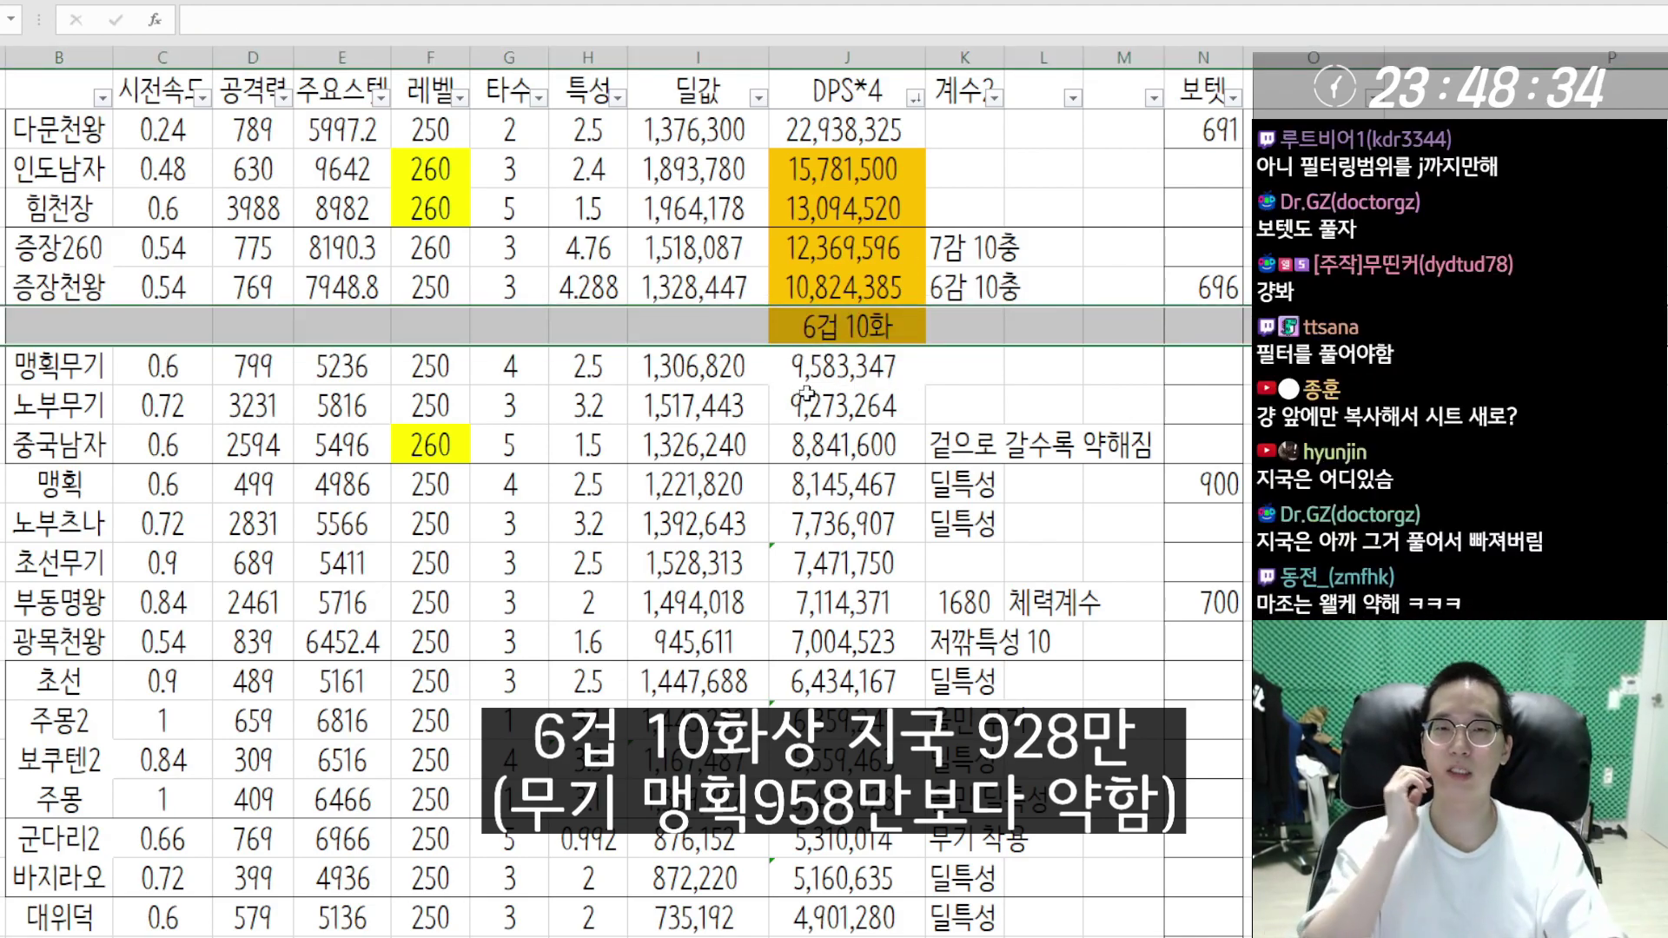
- Sort the unit table by 딜값 in descending order
{"action": "scroll", "coordinate": [806, 392], "scroll_direction": "down", "scroll_amount": 3}
{"action": "scroll", "coordinate": [474, 445], "scroll_direction": "up", "scroll_amount": 3}
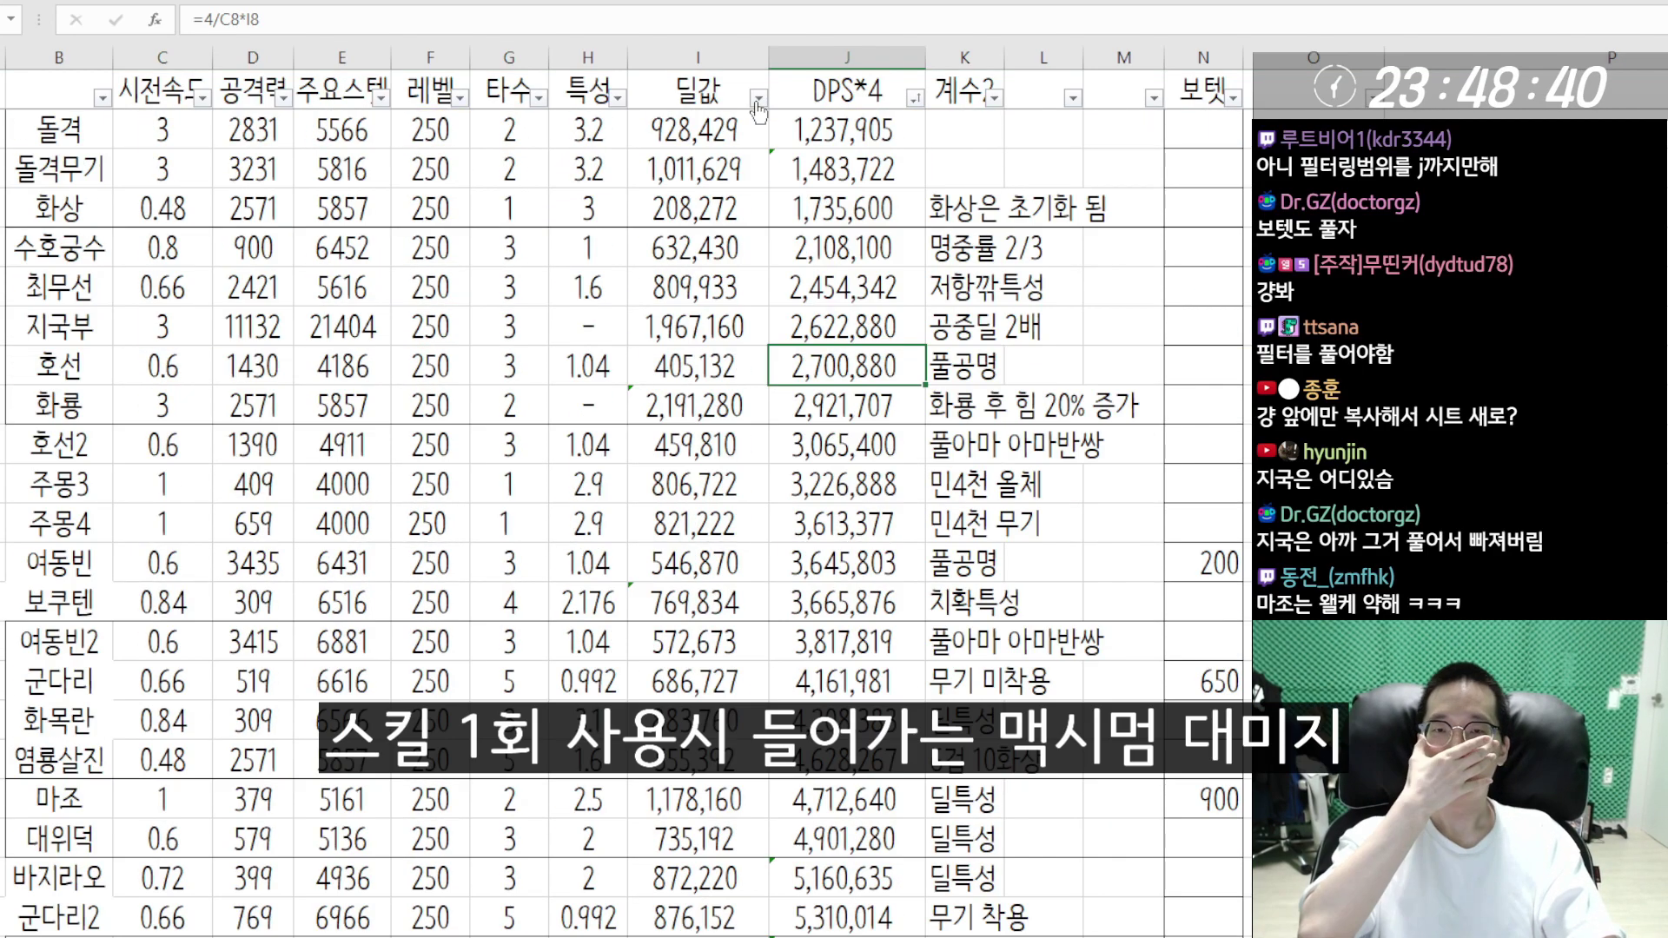
{"action": "left_click", "coordinate": [759, 97]}
{"action": "left_click", "coordinate": [625, 122]}
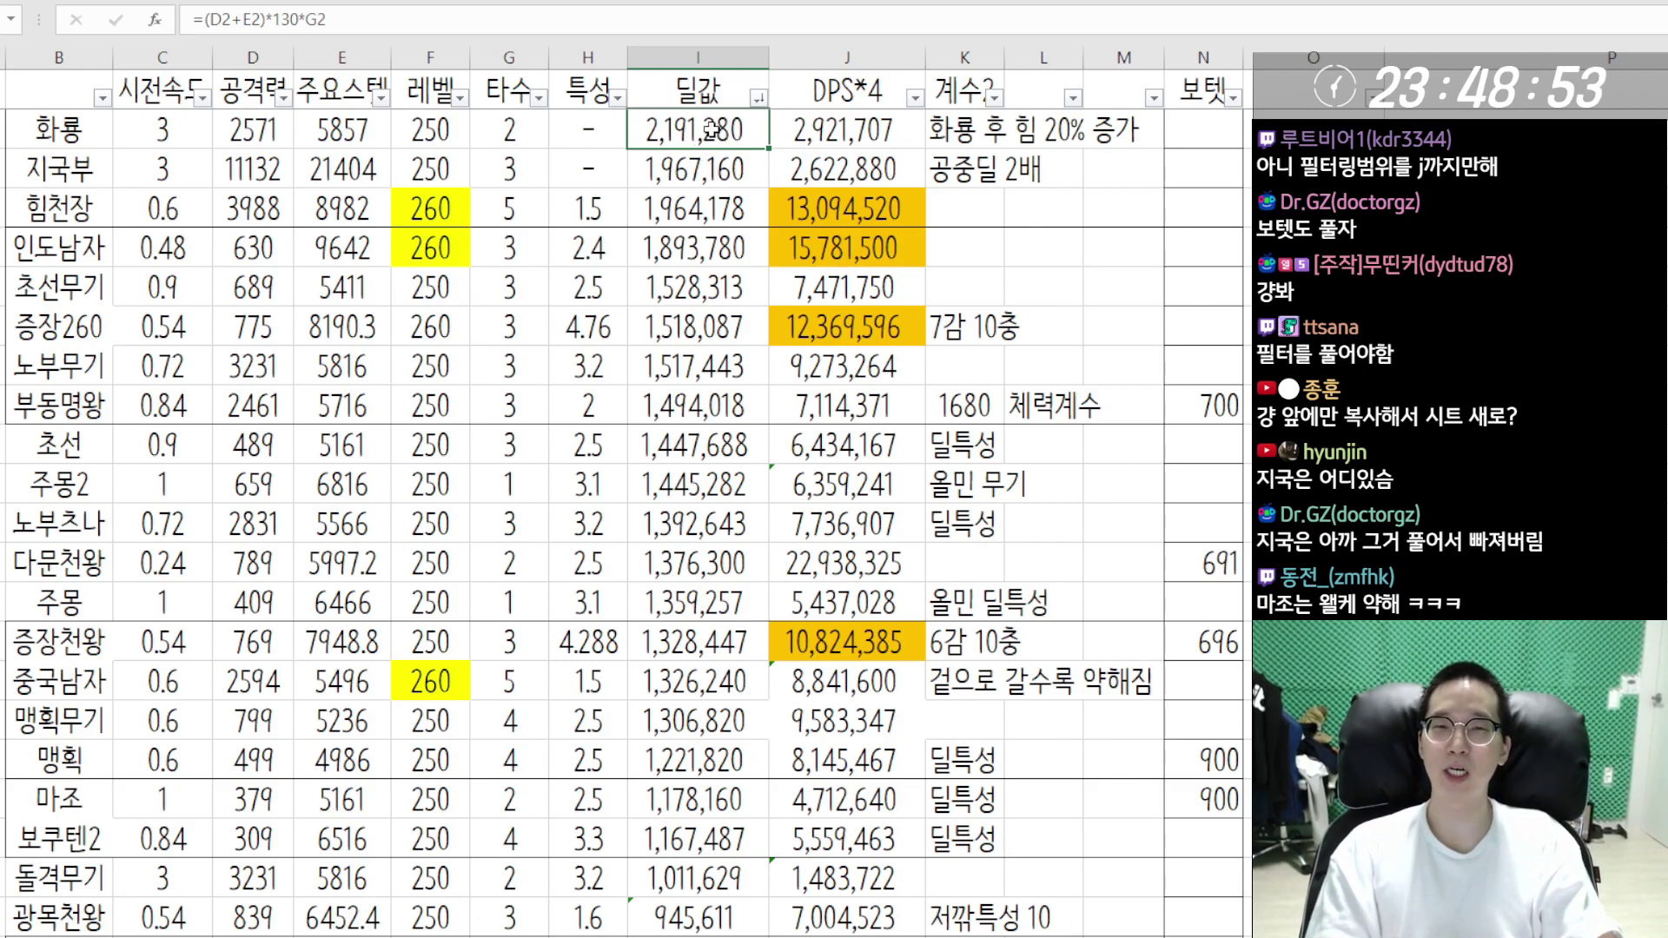
- Examine the 딜값 formulas of 지국부, 힘천장, 인도남자 and 초선무기
{"action": "left_click", "coordinate": [690, 170]}
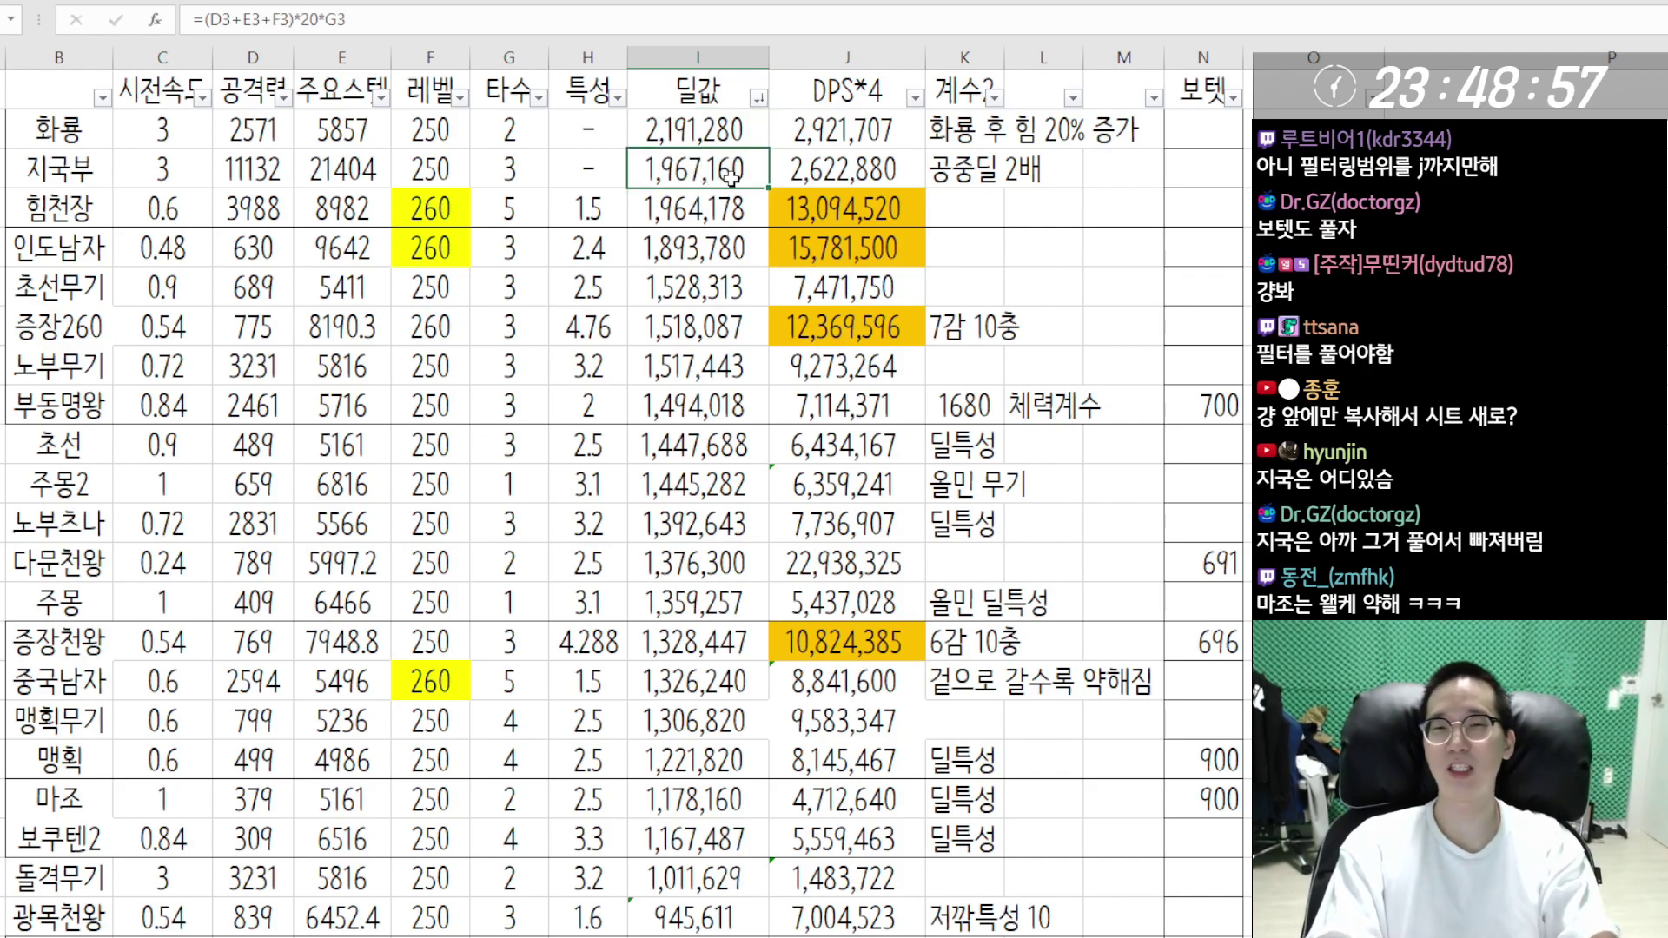
{"action": "left_click", "coordinate": [689, 207]}
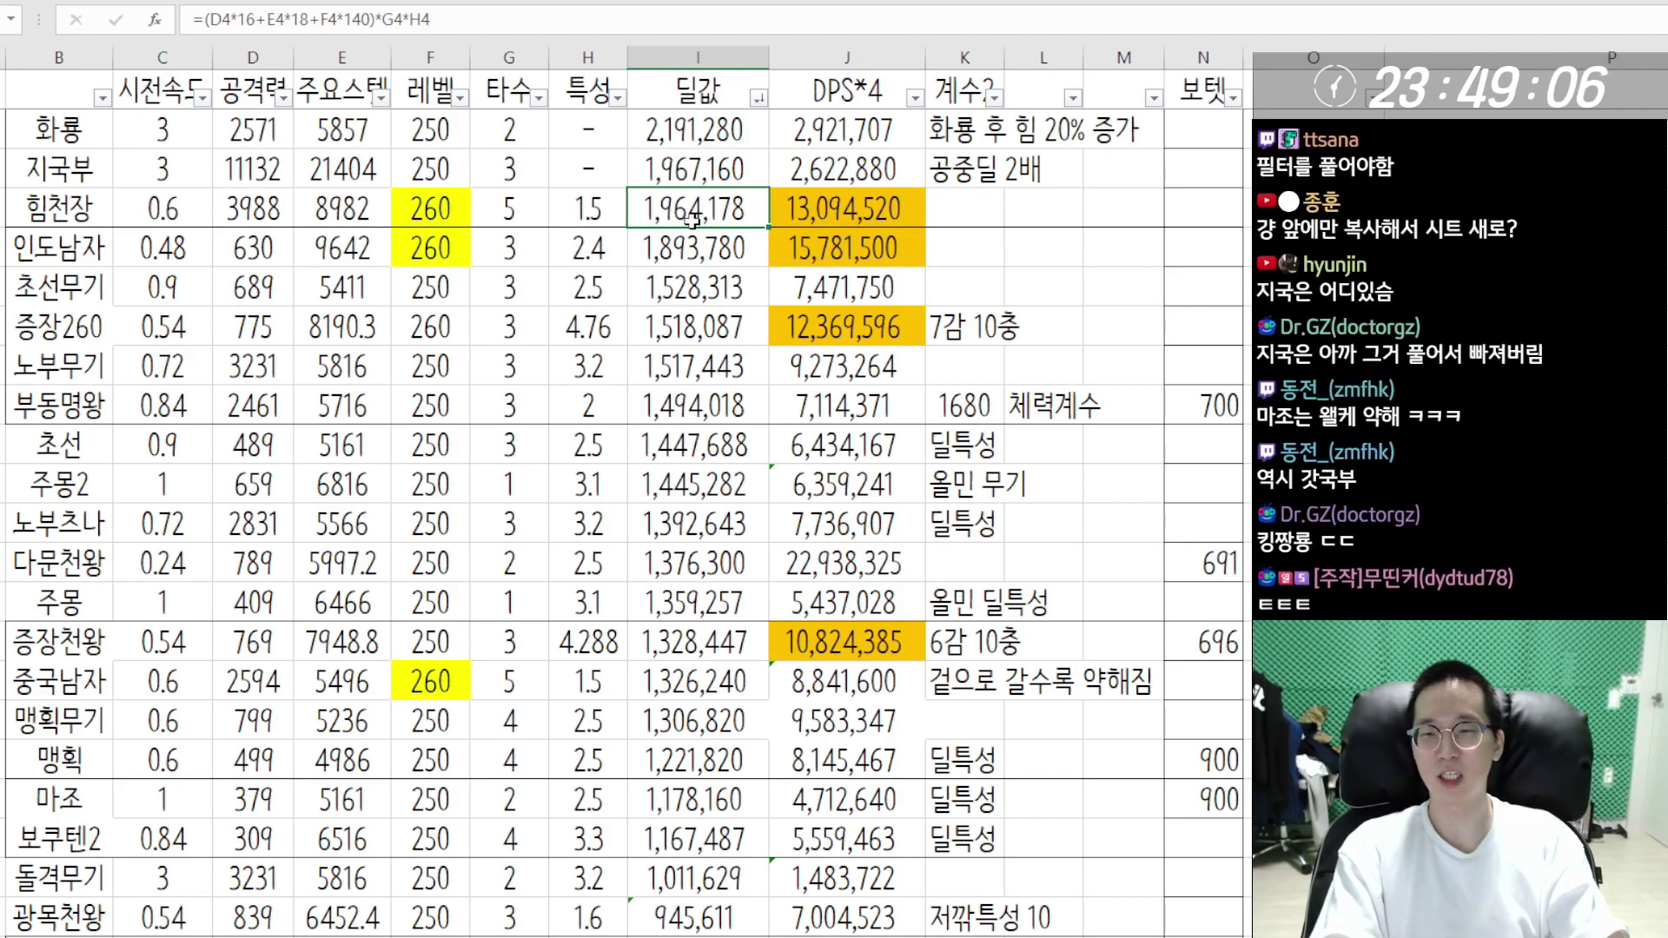
{"action": "left_click", "coordinate": [686, 244]}
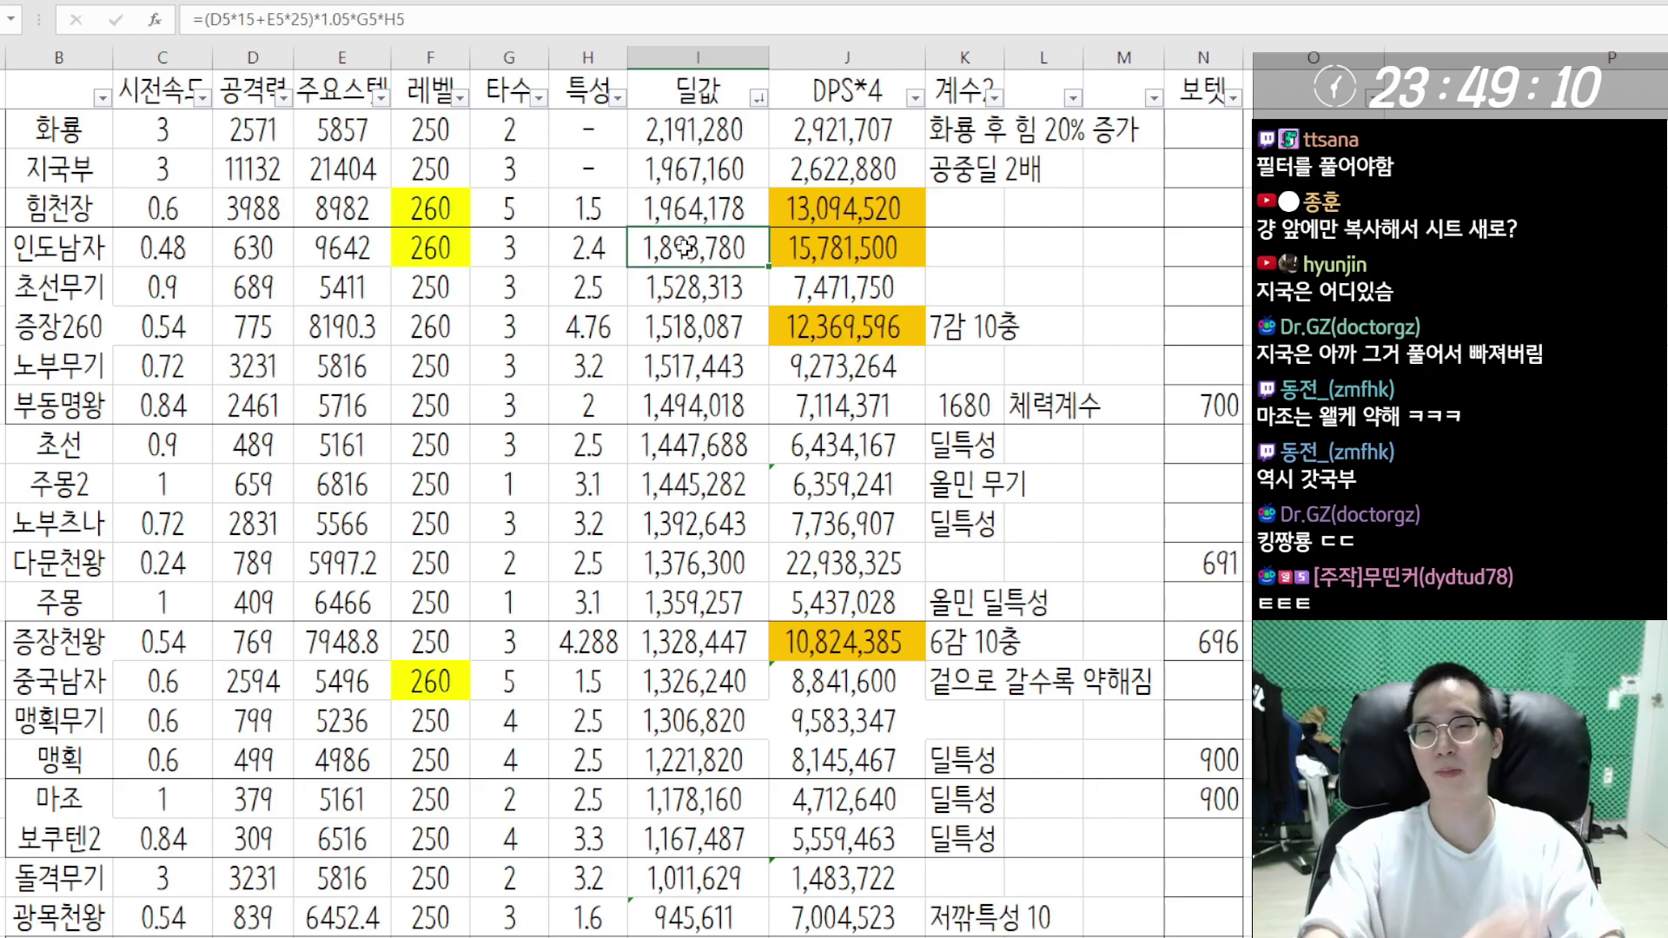
{"action": "left_click", "coordinate": [708, 287]}
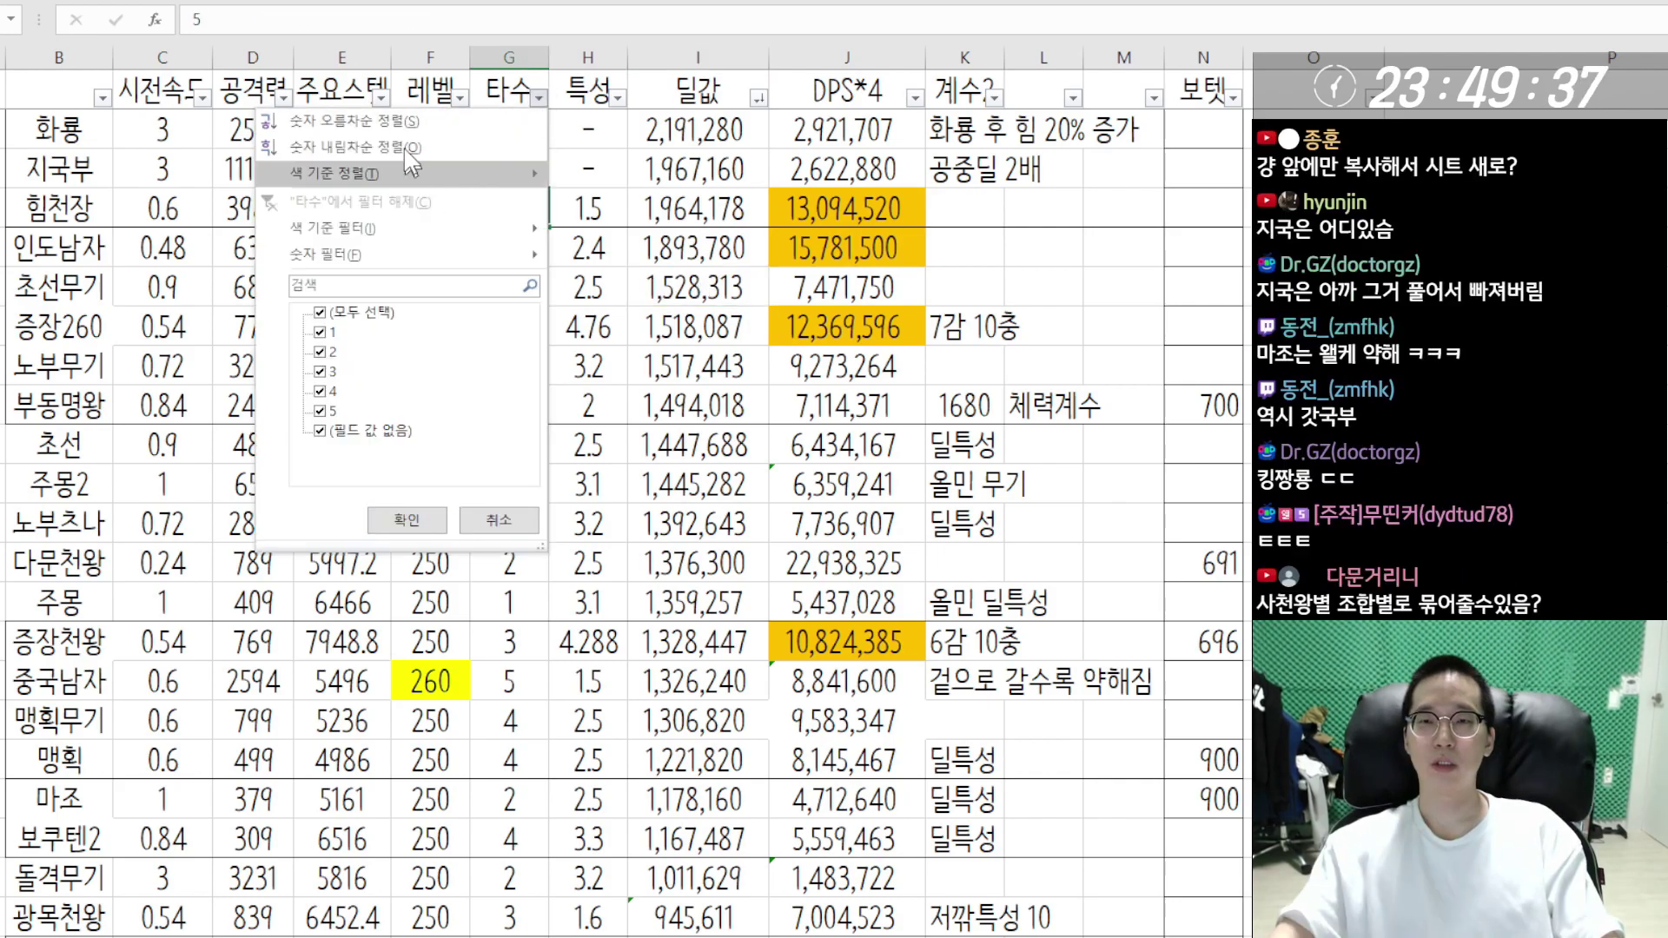
- Sort the table by 타수 in descending order and check the five-hit units from 힘천장 to 염룡살진
{"action": "left_click", "coordinate": [348, 149]}
{"action": "left_click", "coordinate": [511, 134]}
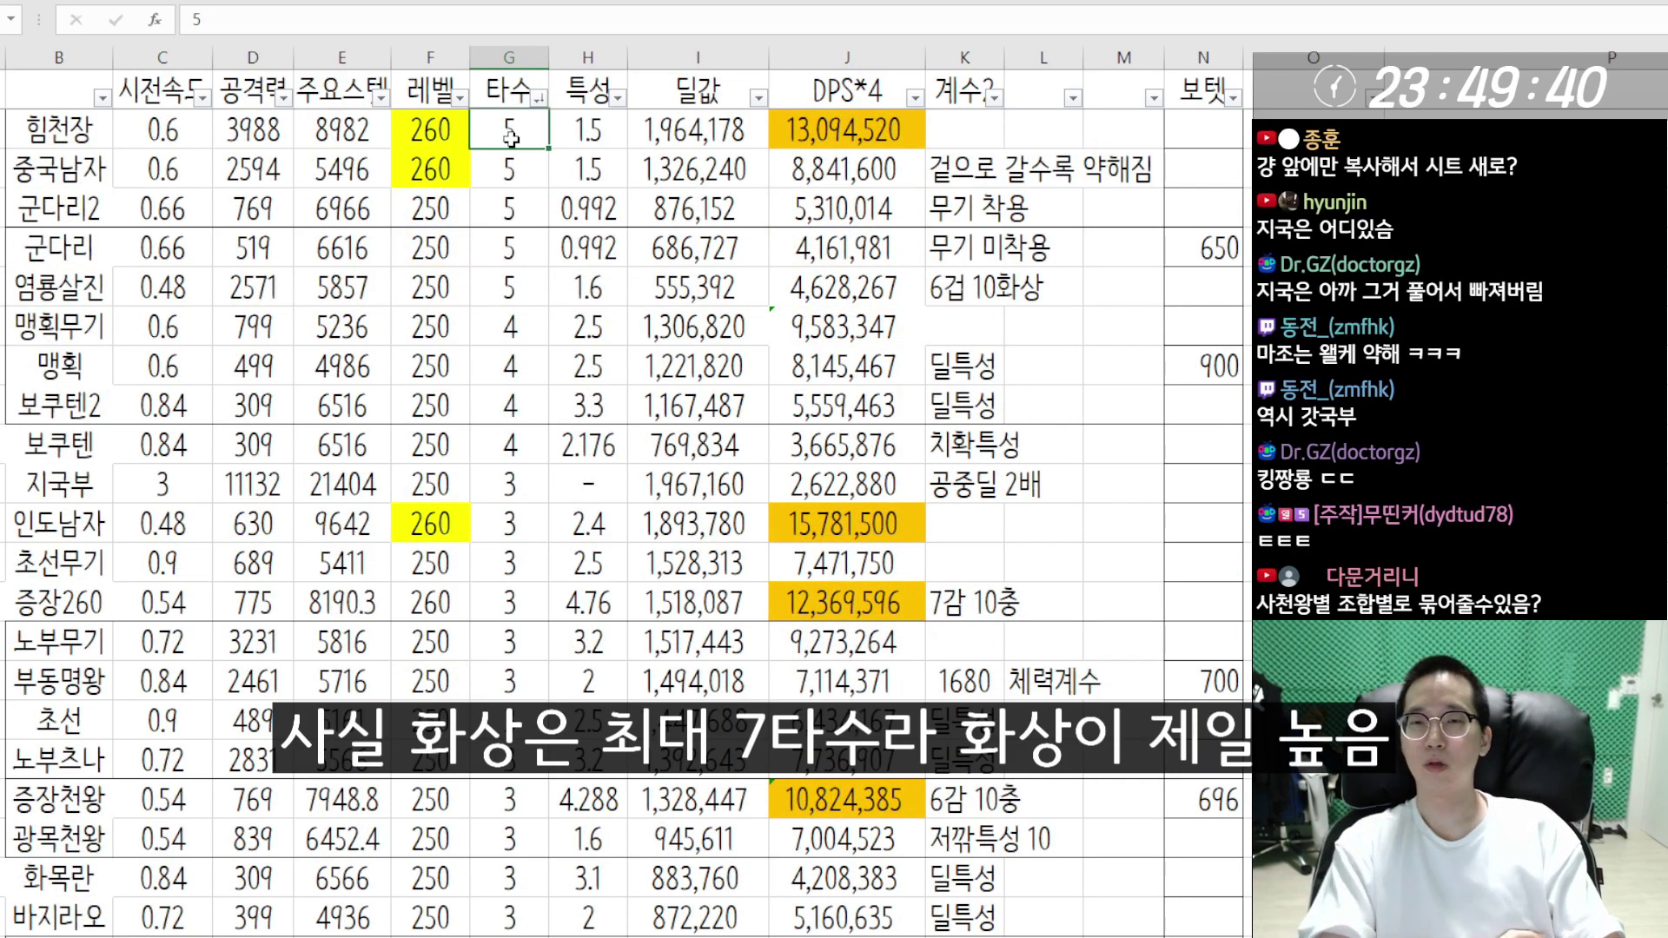
{"action": "left_click", "coordinate": [514, 208]}
{"action": "left_click", "coordinate": [516, 247]}
{"action": "left_click", "coordinate": [523, 288]}
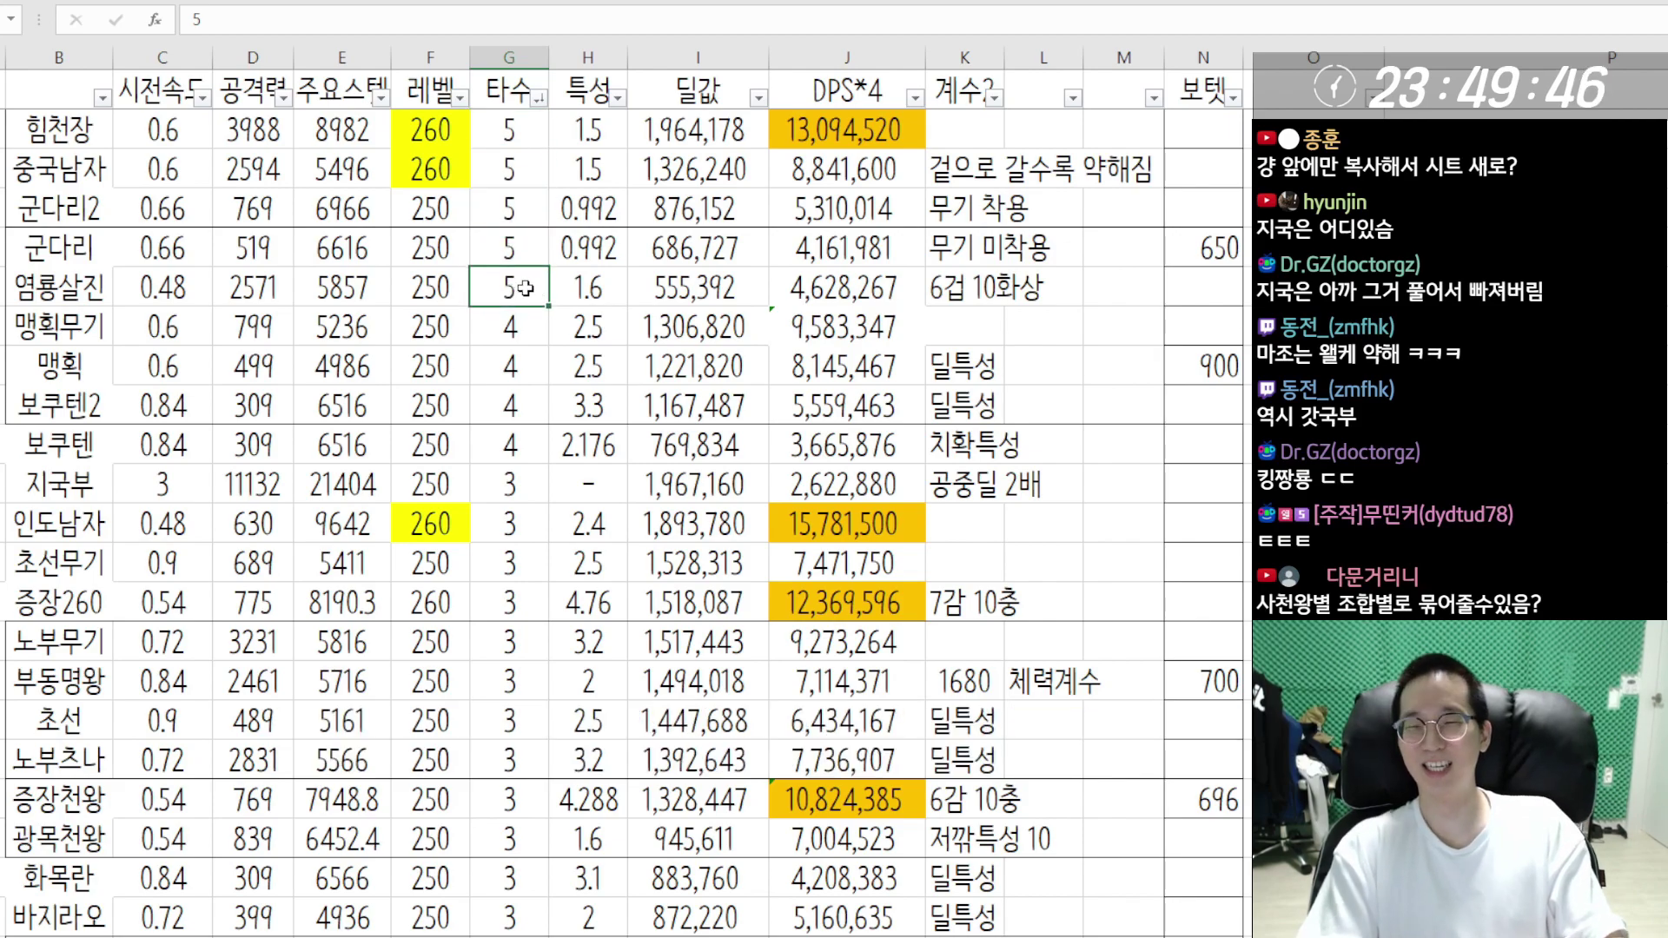
- Compare the four-hit units from 맹획무기 to 보쿠텐 with the five-hit group, including 힘천장 and 염룡살진
{"action": "left_click", "coordinate": [504, 328]}
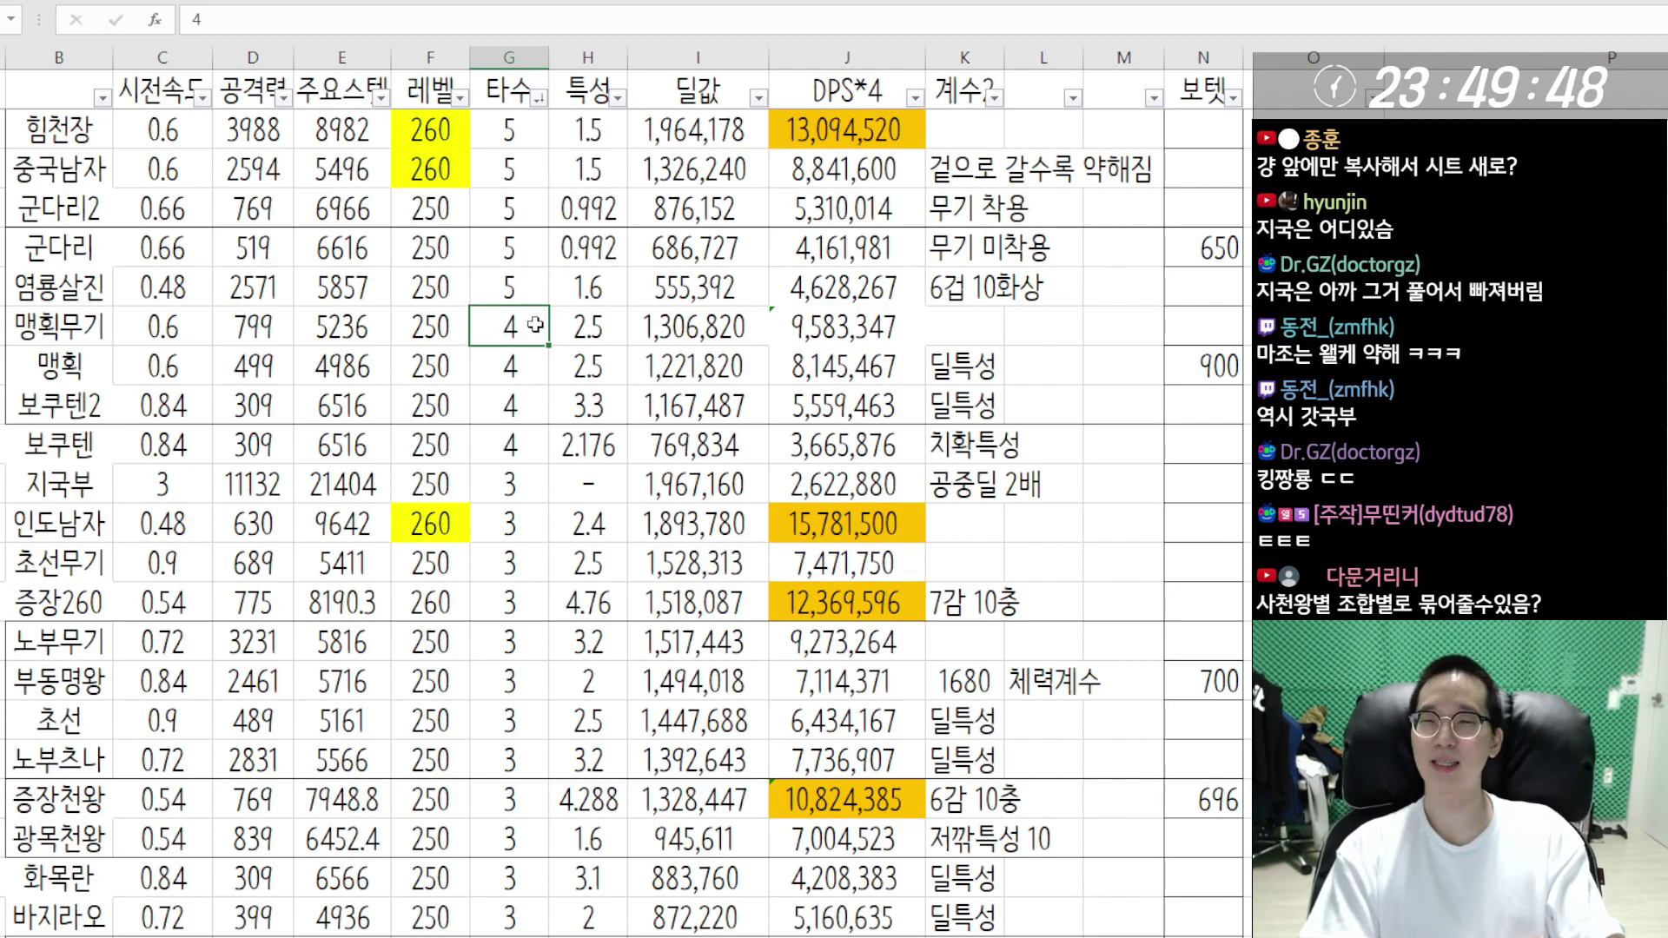
{"action": "left_click", "coordinate": [523, 395]}
{"action": "scroll", "coordinate": [522, 391], "scroll_direction": "down", "scroll_amount": 1}
{"action": "left_click_drag", "start_coordinate": [513, 327], "coordinate": [512, 210]}
{"action": "scroll", "coordinate": [512, 218], "scroll_direction": "up", "scroll_amount": 1}
{"action": "left_click_drag", "start_coordinate": [522, 293], "coordinate": [517, 129]}
{"action": "left_click_drag", "start_coordinate": [26, 126], "coordinate": [521, 131]}
{"action": "left_click", "coordinate": [522, 287]}
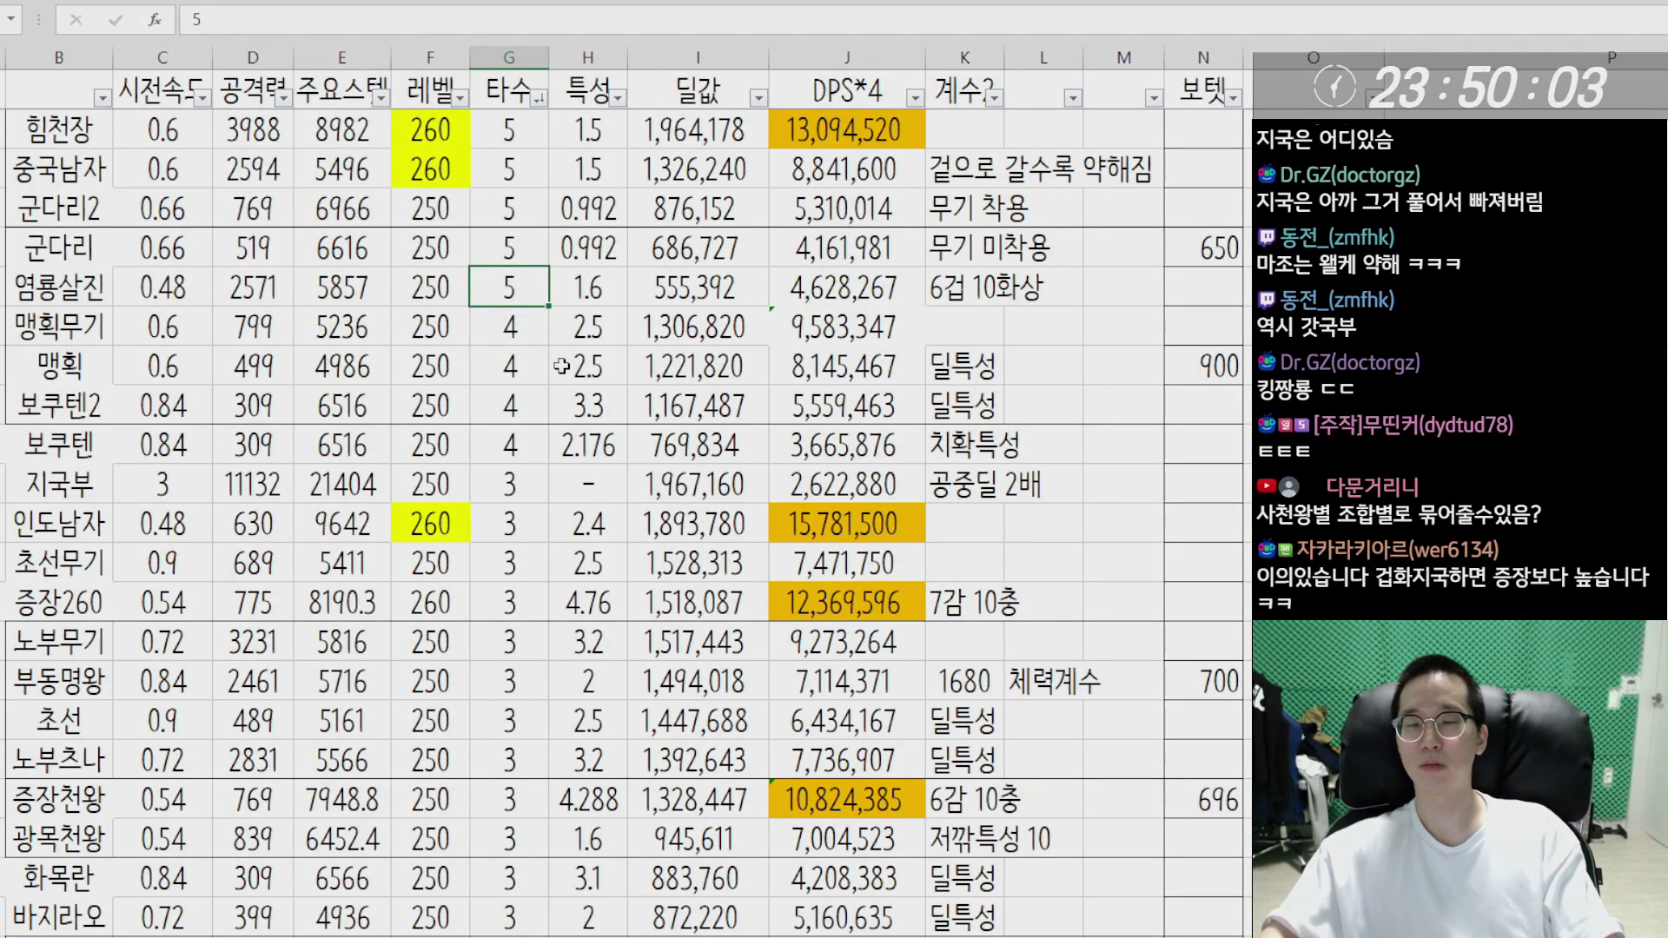